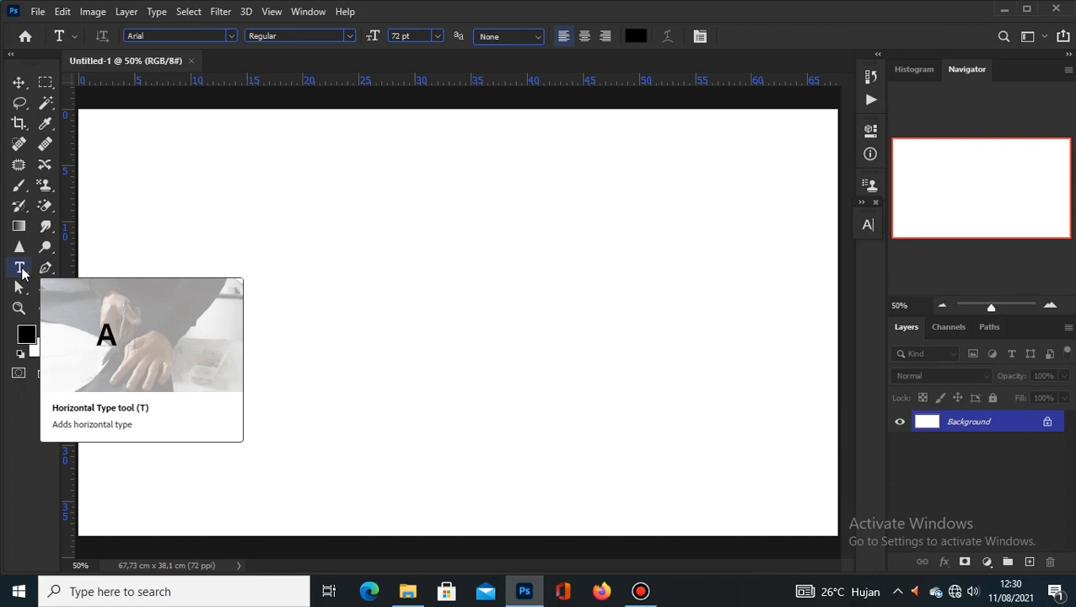
Step: Use Edit Toolbar to add the Horizontal and Vertical Type Mask tools to the Type group
right_click(21, 270)
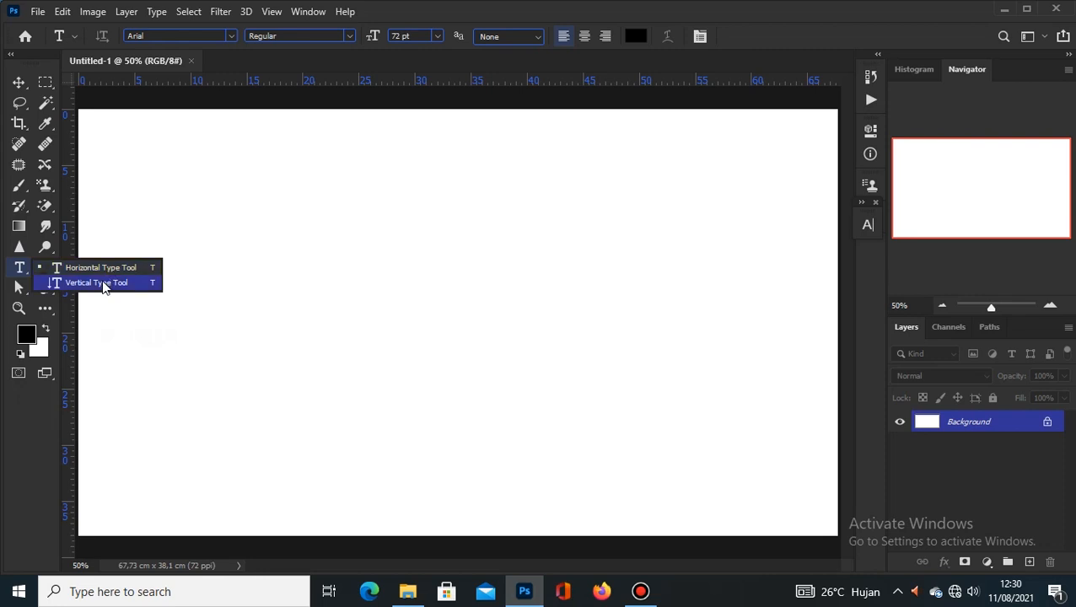
click(24, 270)
right_click(24, 272)
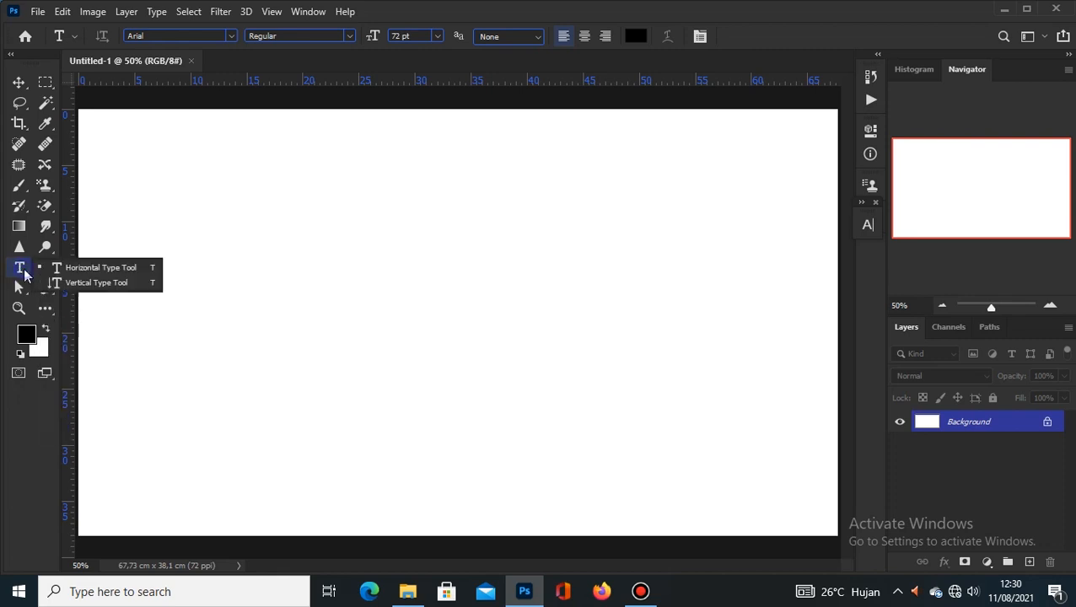
click(23, 273)
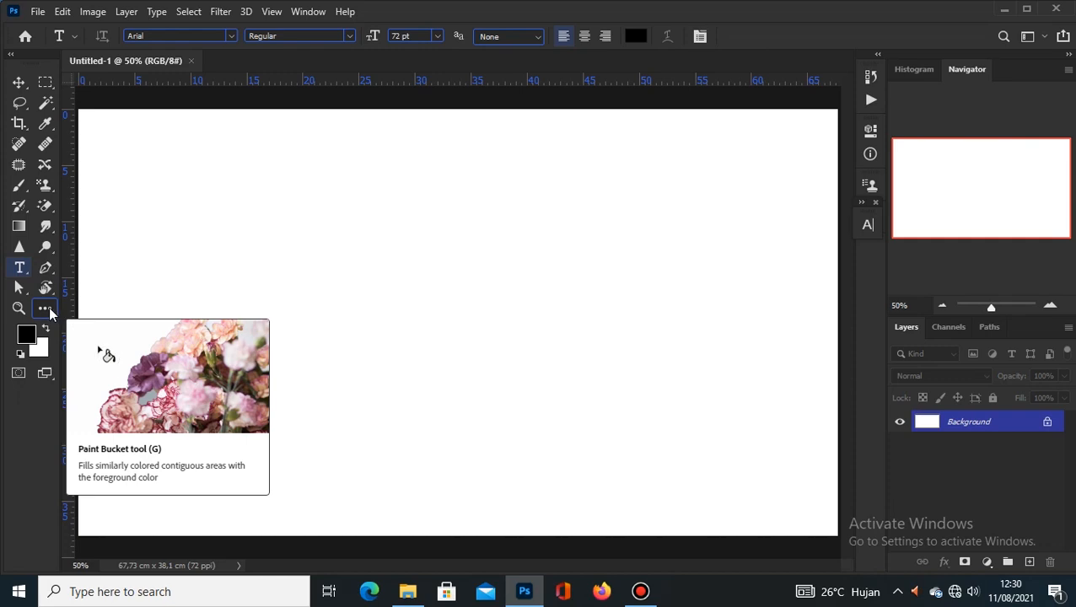
click(49, 307)
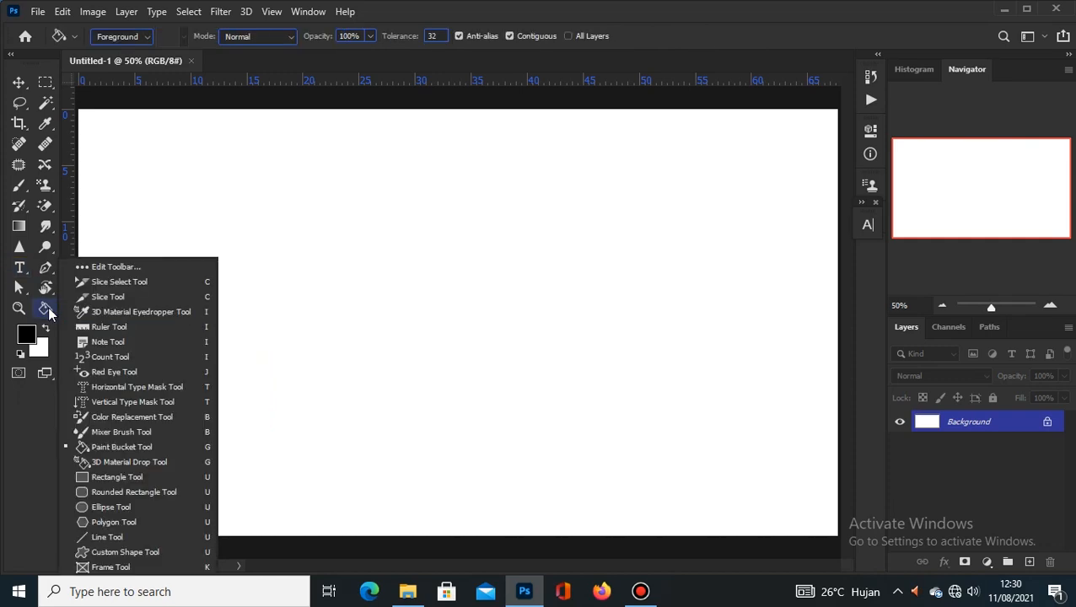
click(118, 267)
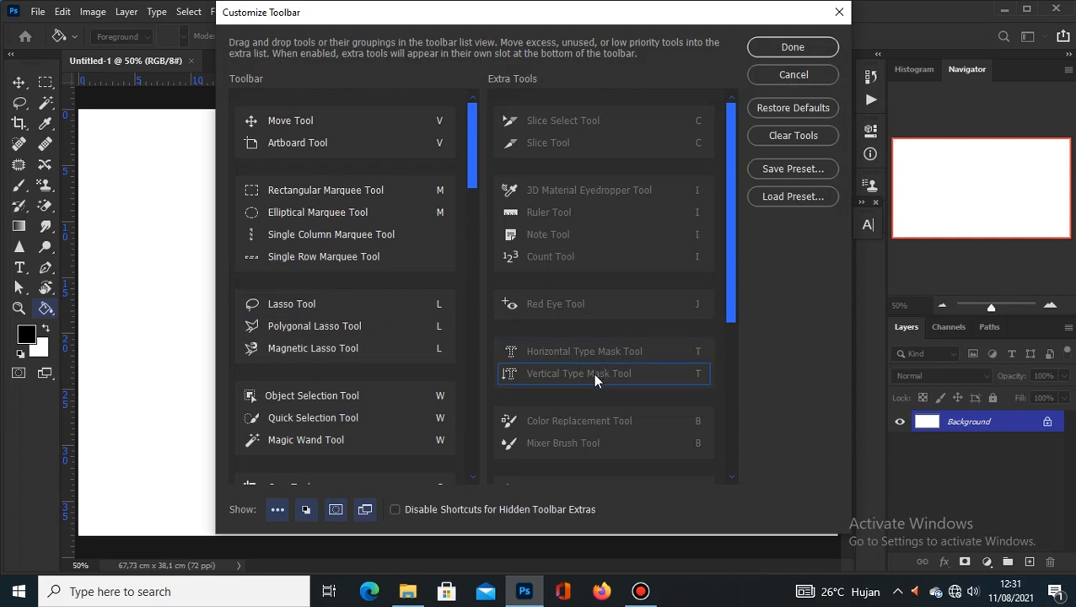
scroll(323, 355, down, 5)
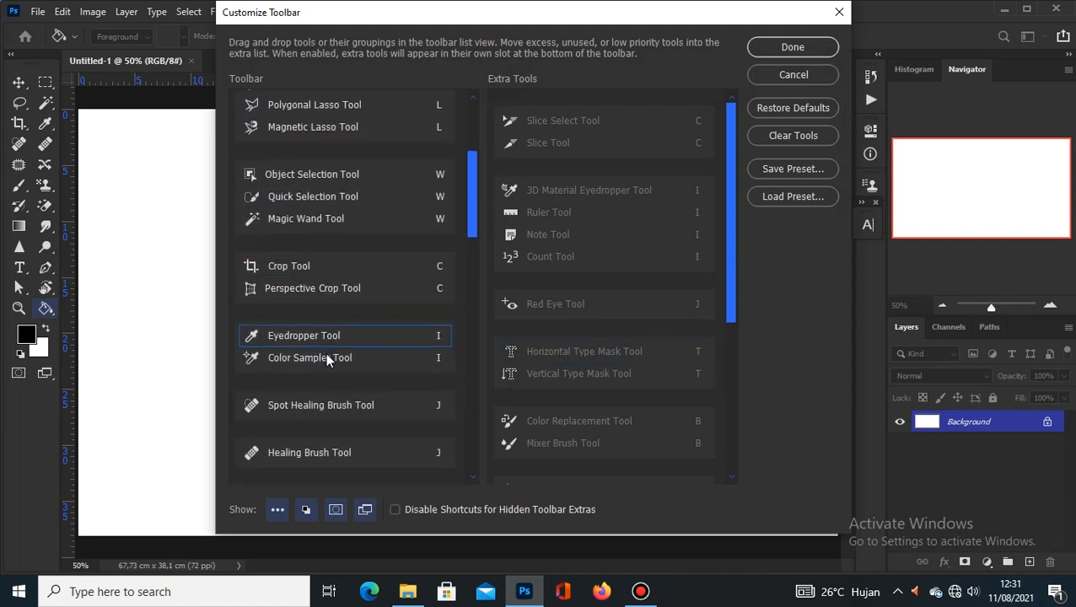
scroll(327, 350, down, 10)
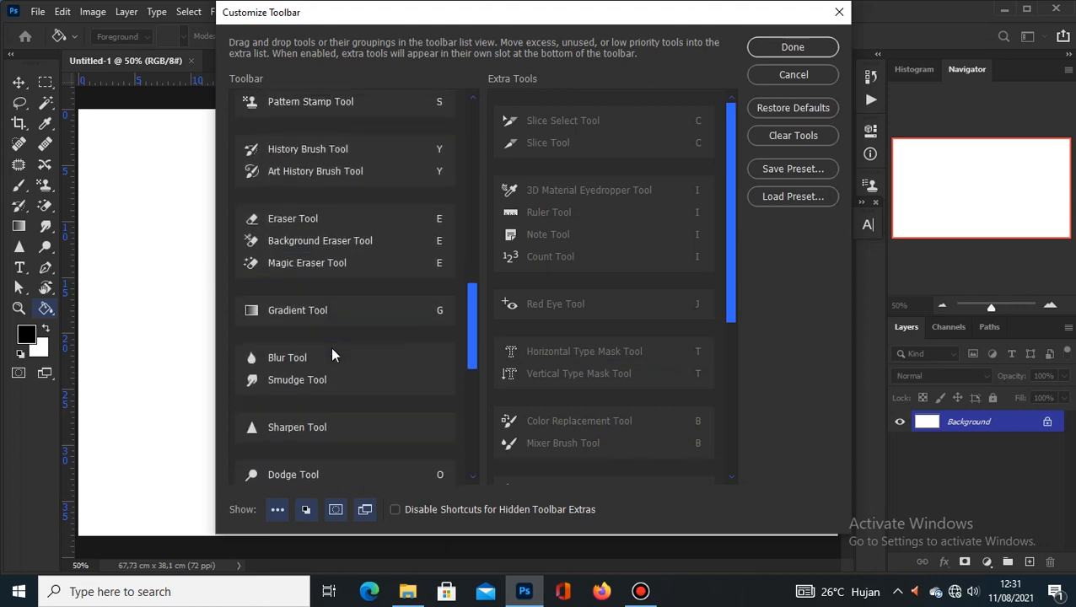
scroll(331, 350, down, 8)
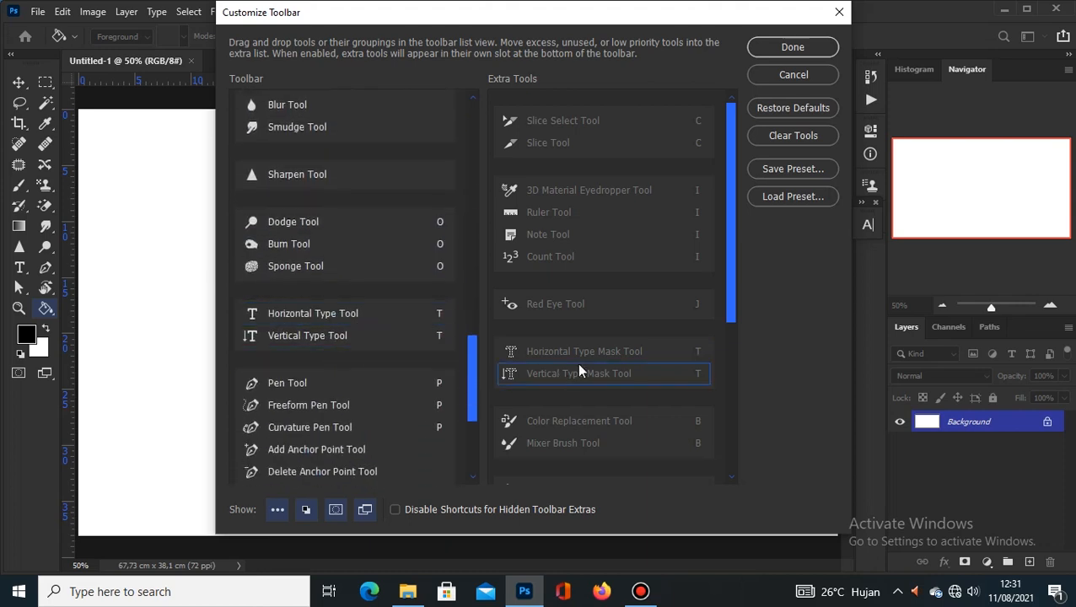
drag(589, 351, 361, 324)
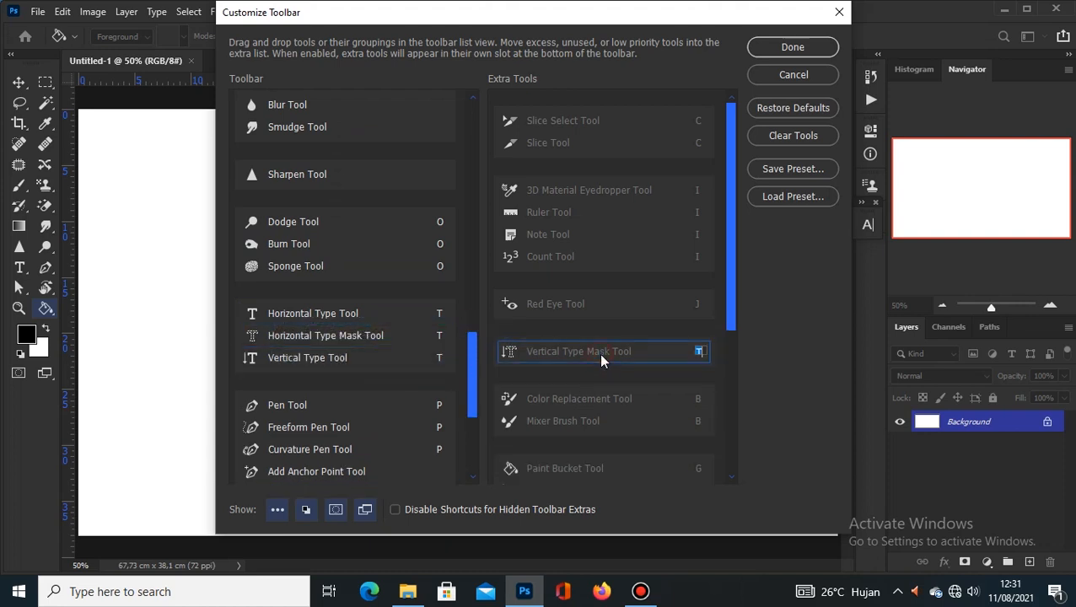
drag(601, 357, 358, 345)
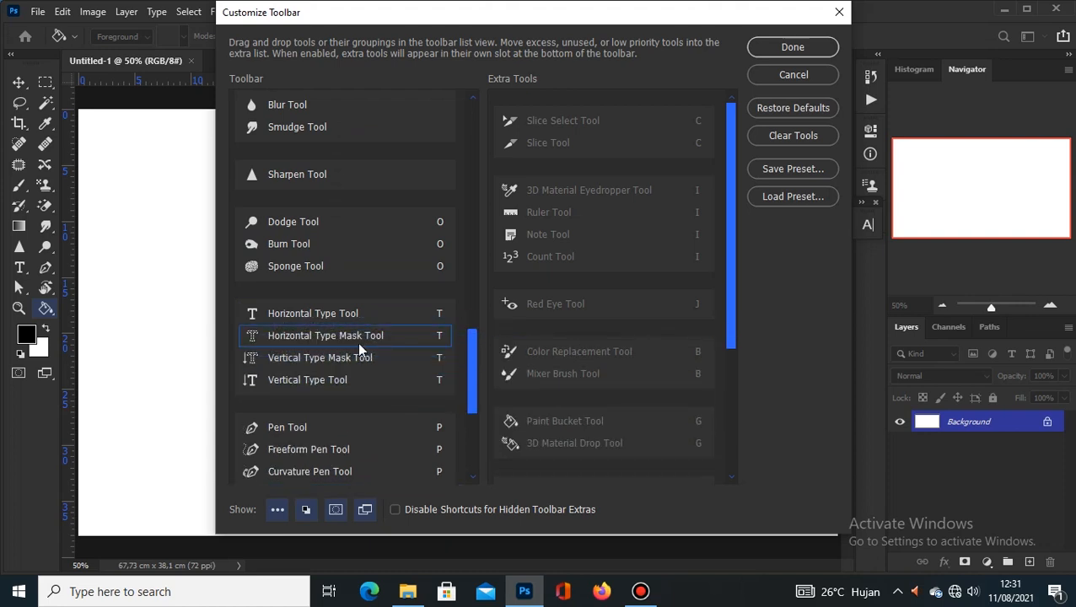
click(800, 48)
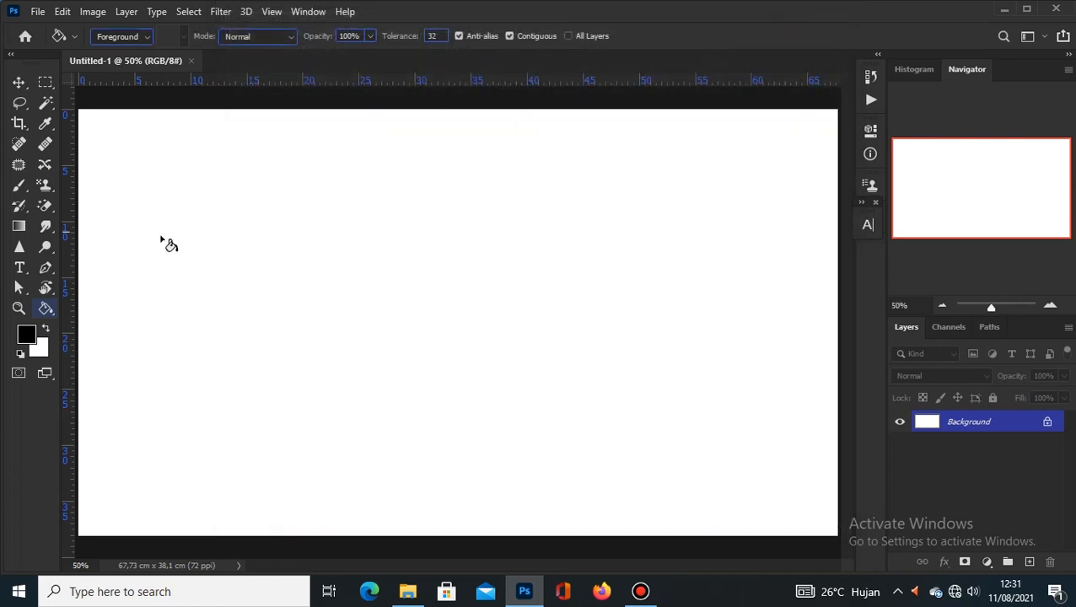
Step: With the Horizontal Type Tool, create a Lorem Ipsum text layer near the canvas centre
click(19, 268)
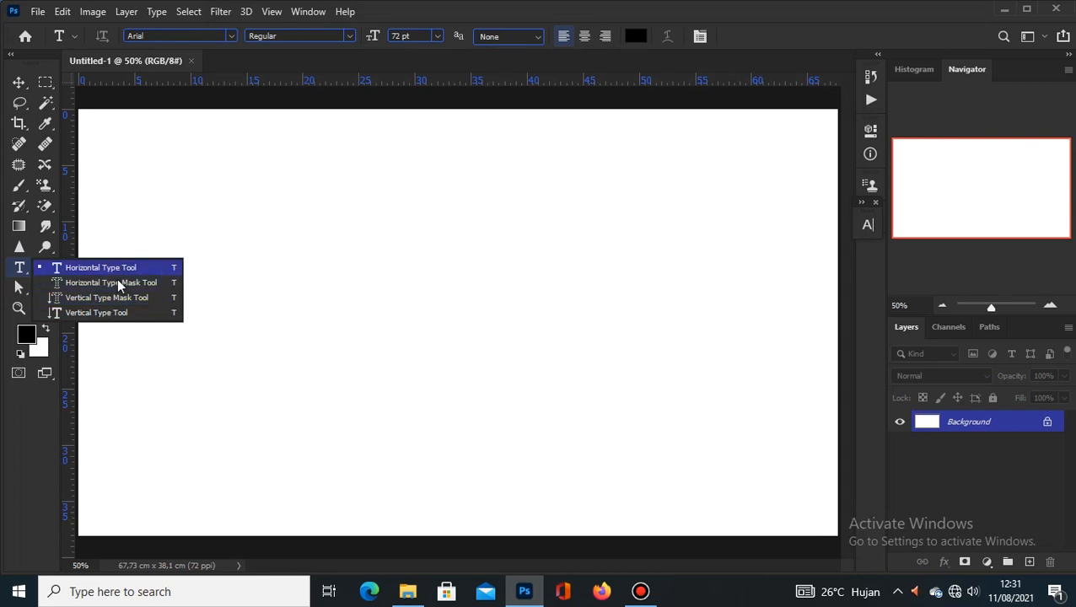
click(26, 270)
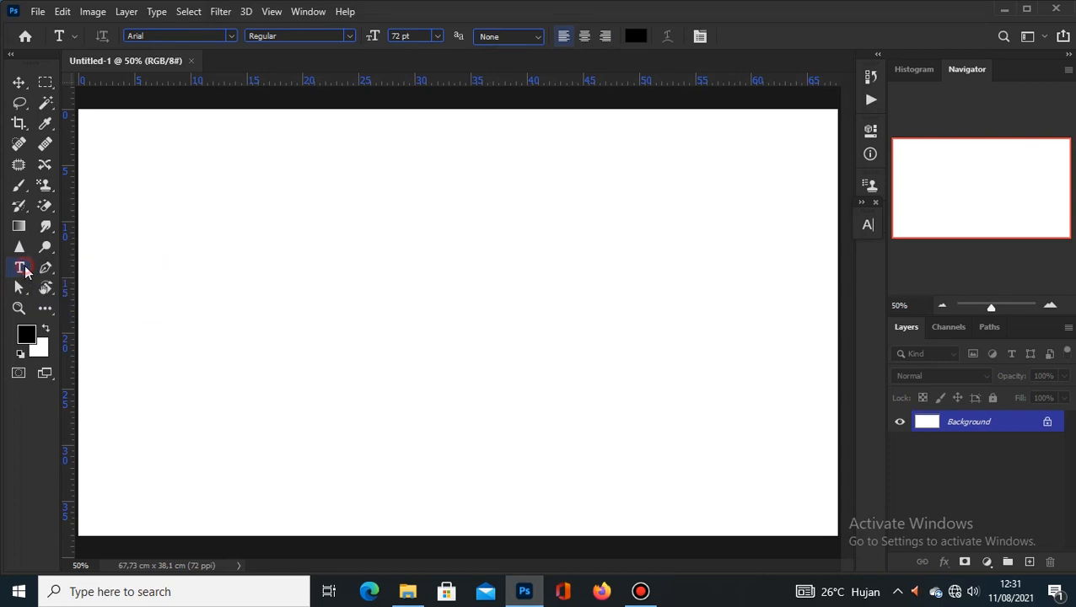
right_click(24, 268)
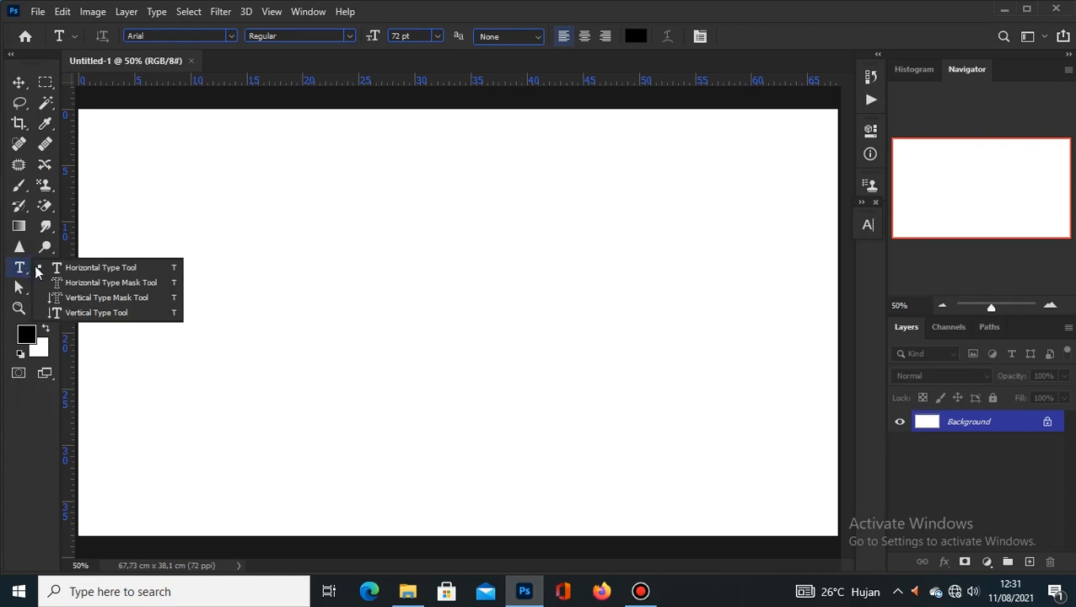
click(127, 267)
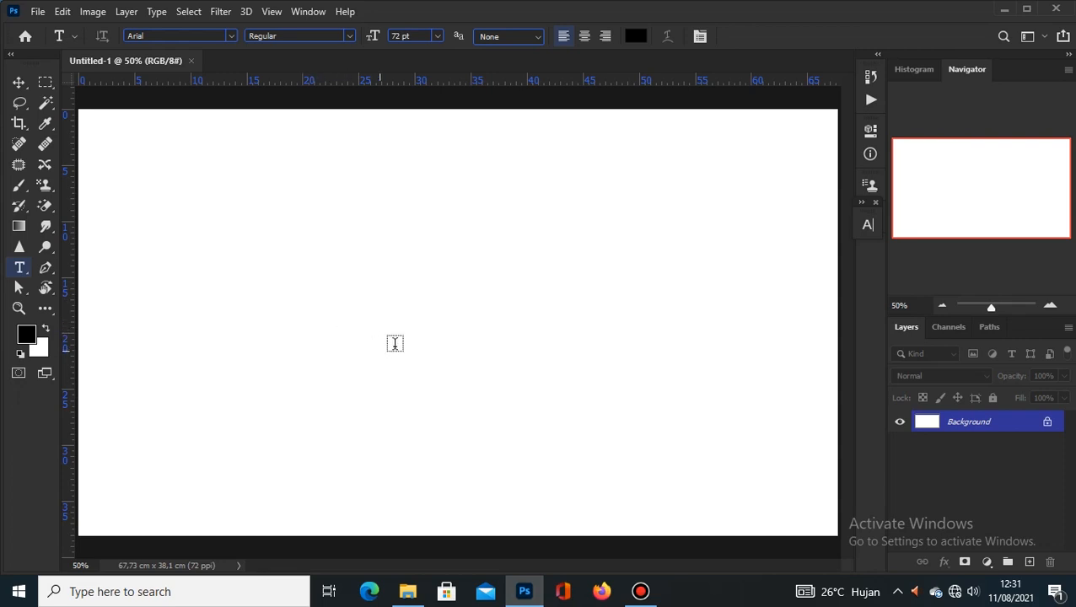
click(369, 278)
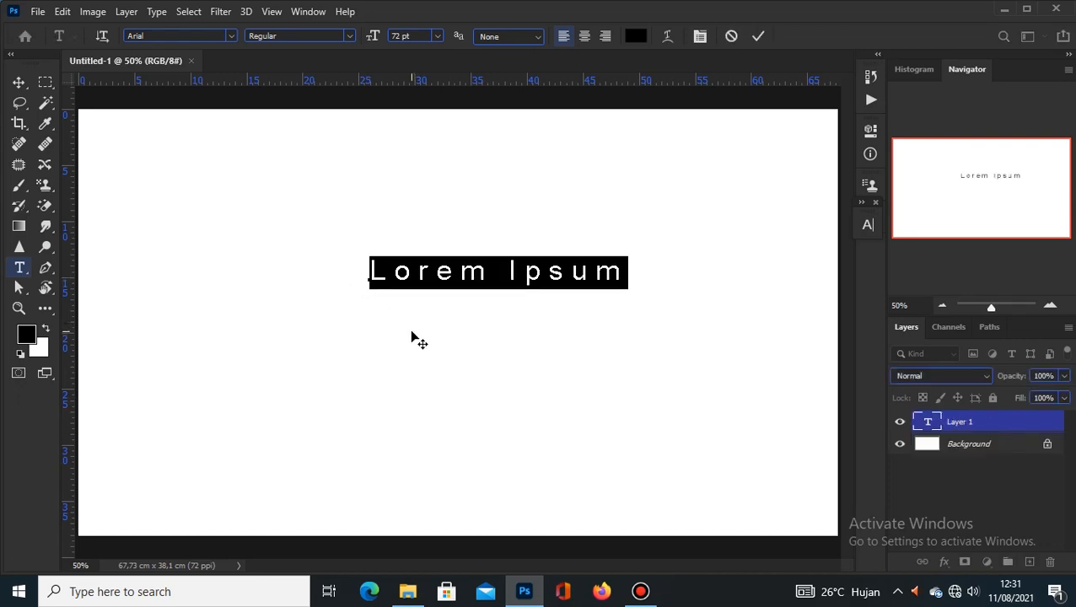
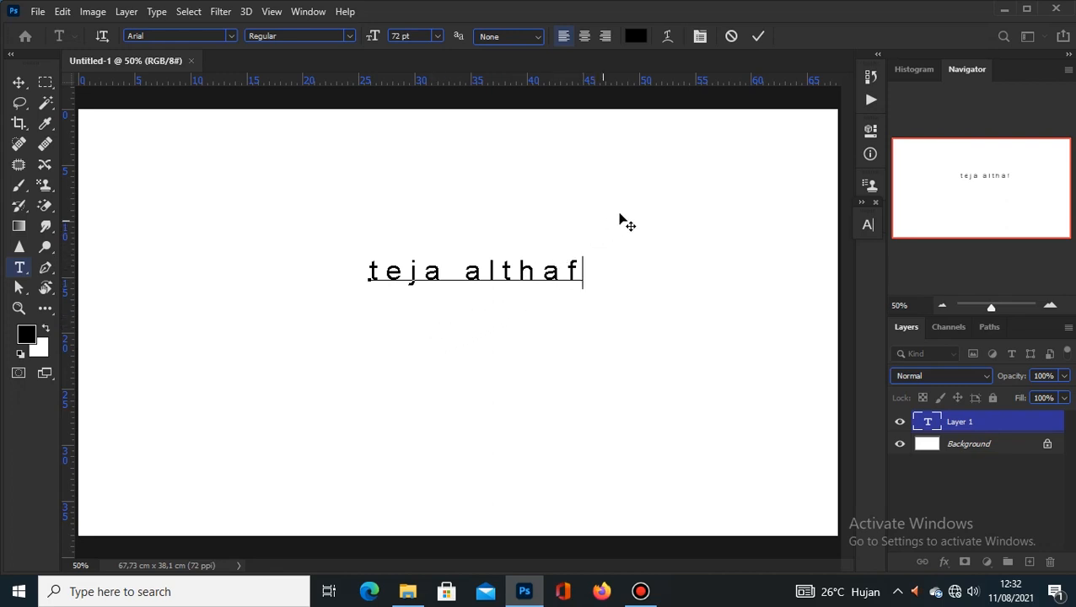
click(759, 37)
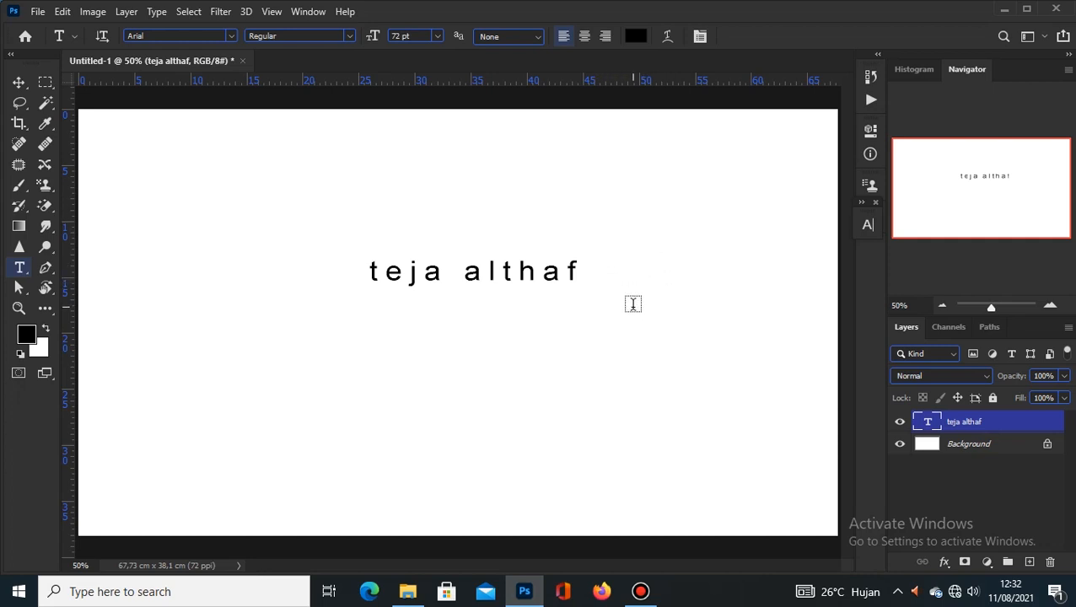
right_click(20, 270)
click(78, 268)
double_click(973, 447)
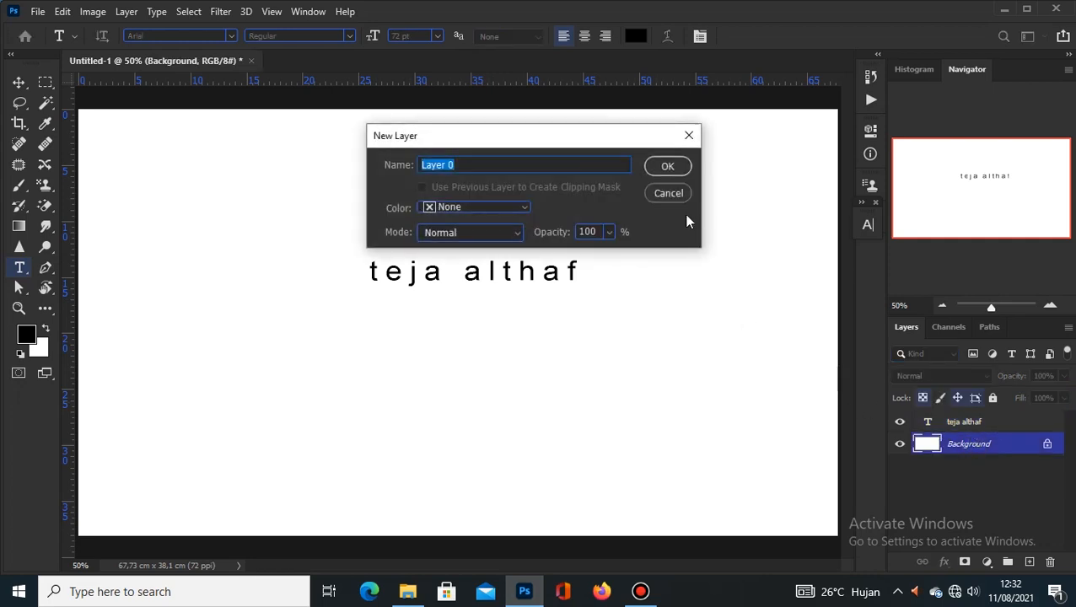
click(679, 194)
click(983, 426)
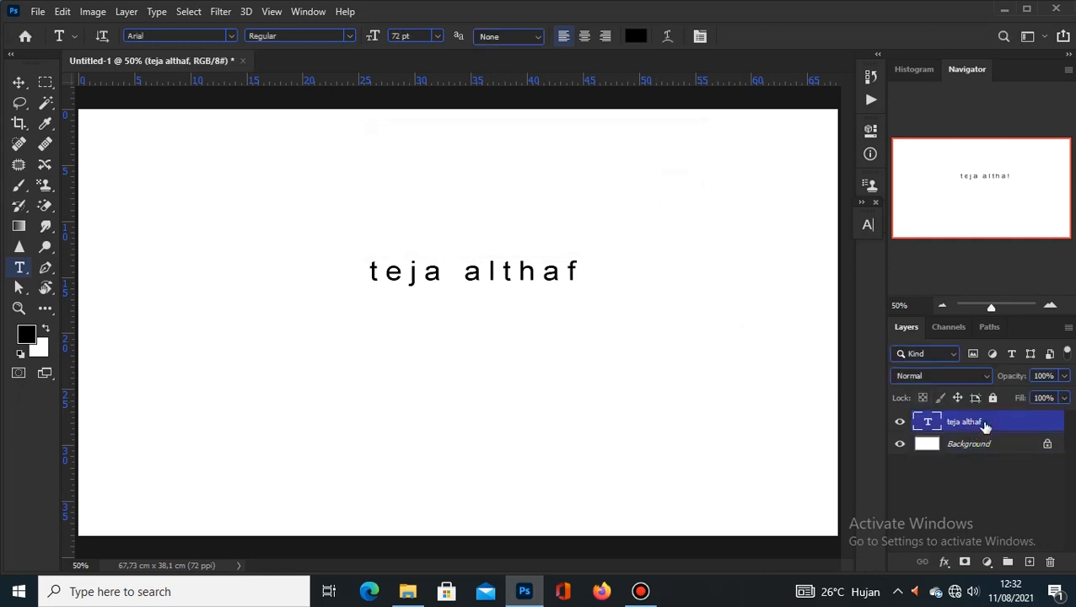
double_click(928, 425)
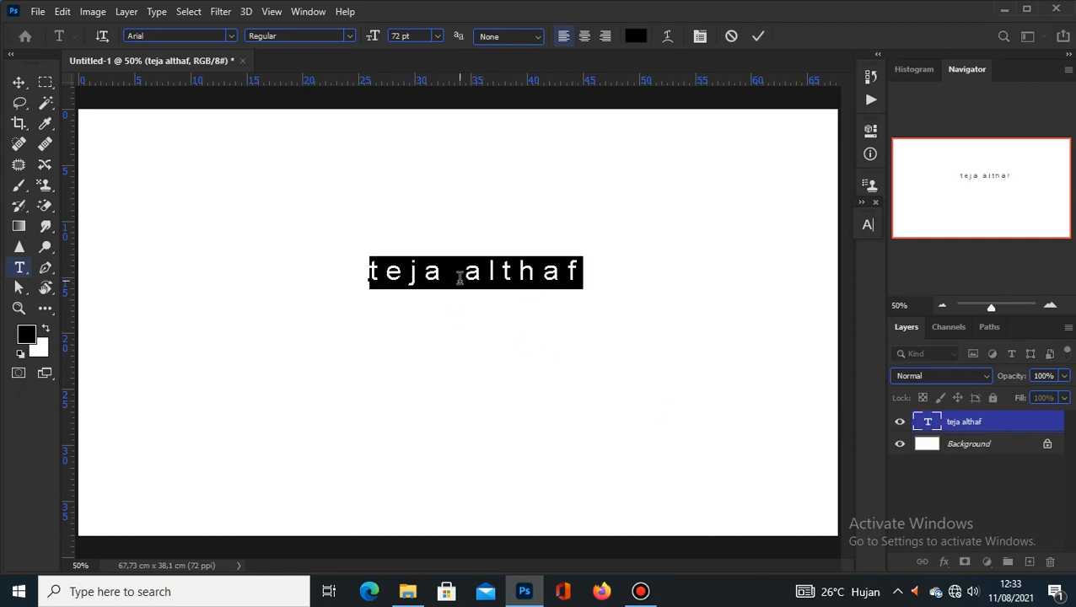
click(758, 36)
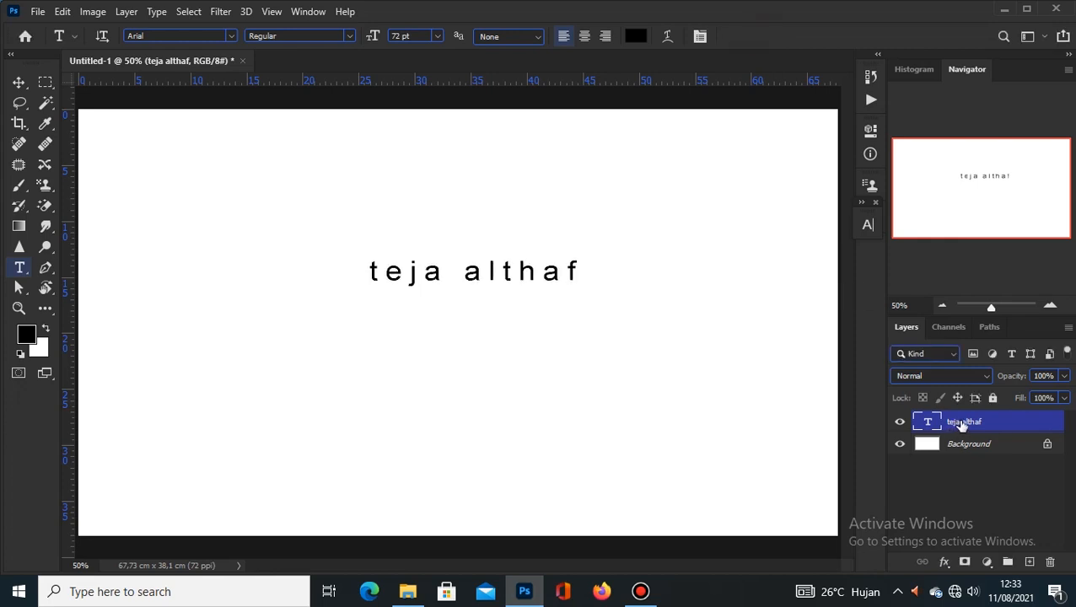
right_click(454, 342)
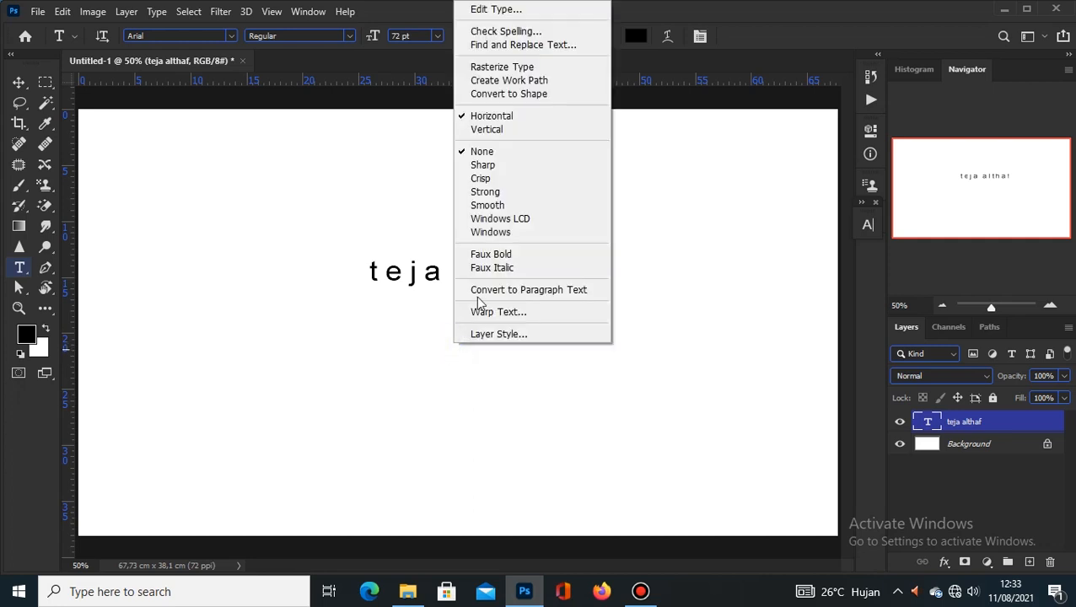
click(496, 9)
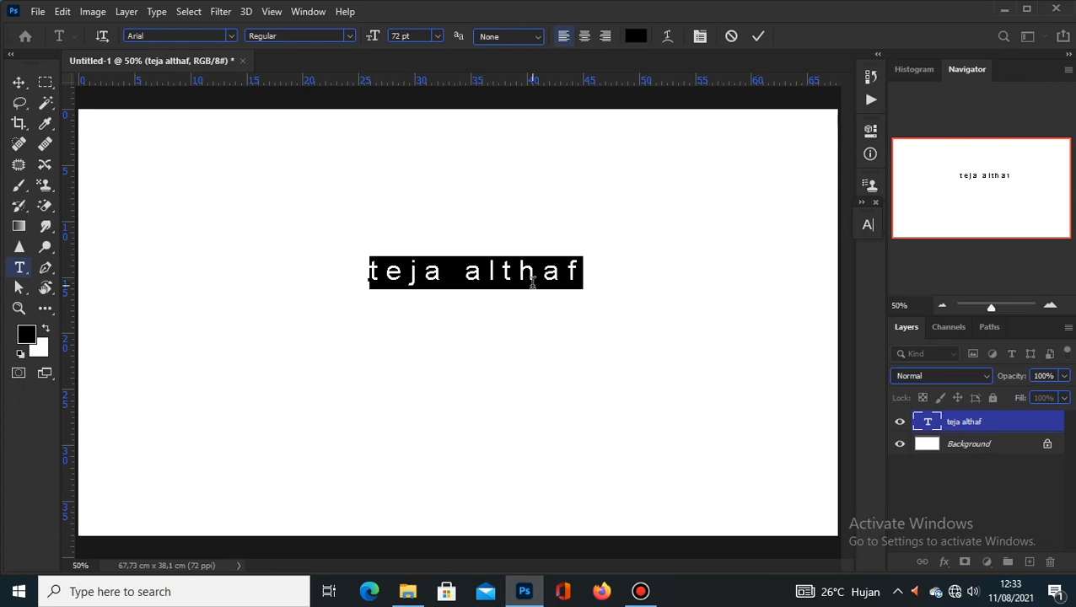
click(759, 38)
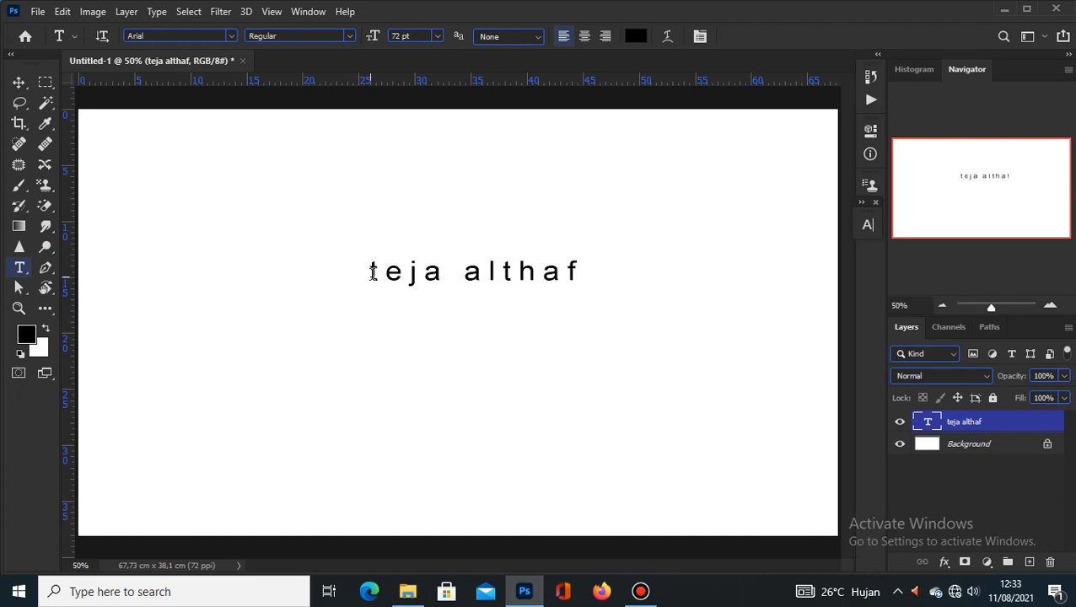
drag(372, 271, 591, 295)
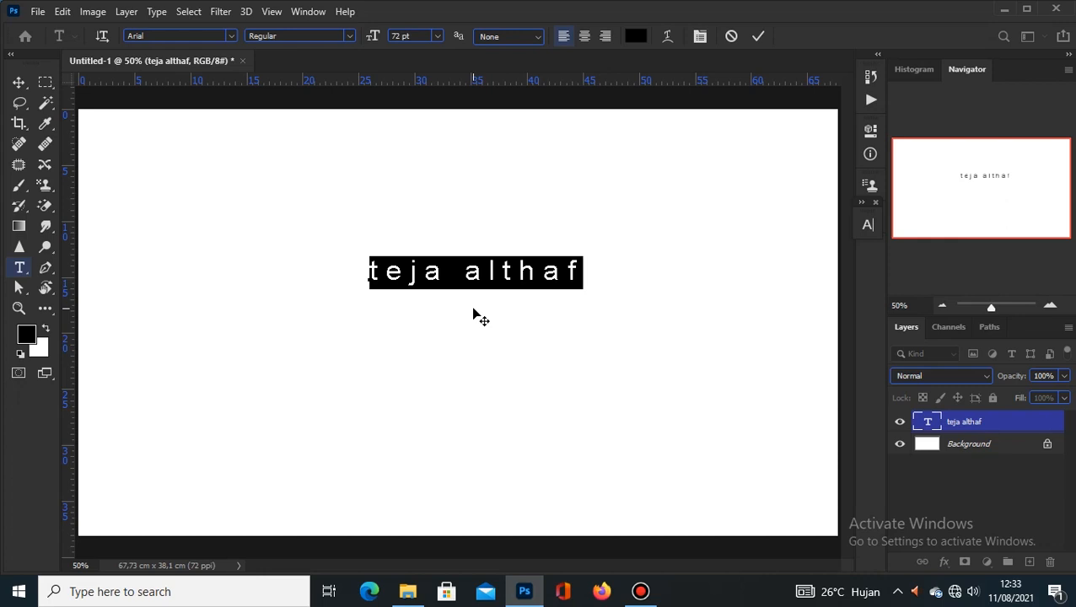
Step: Replace the selected text with 'satu dua' and commit it
text(sat)
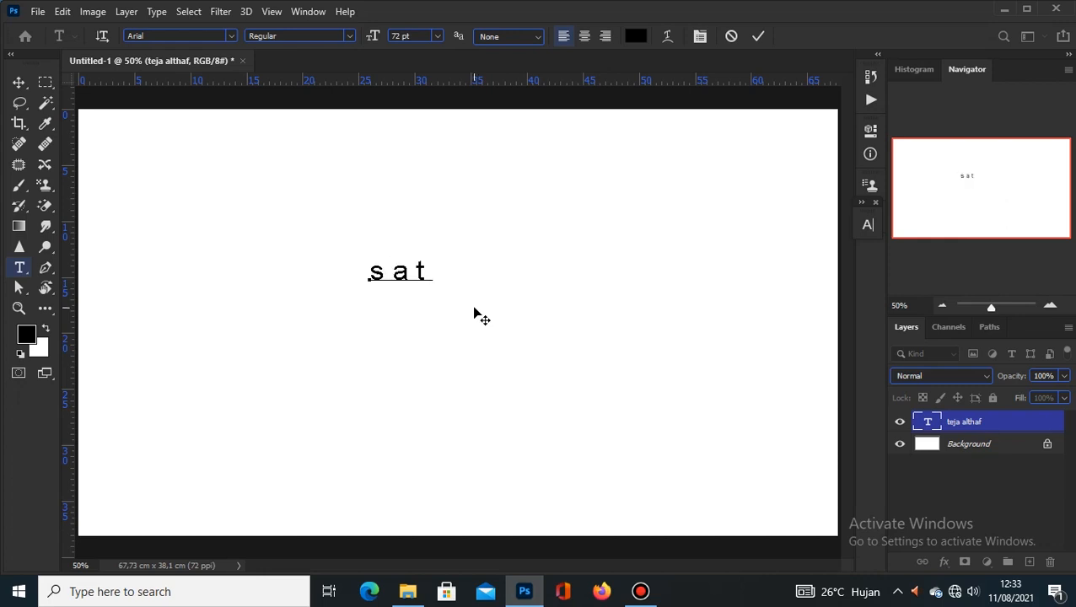
text(u du)
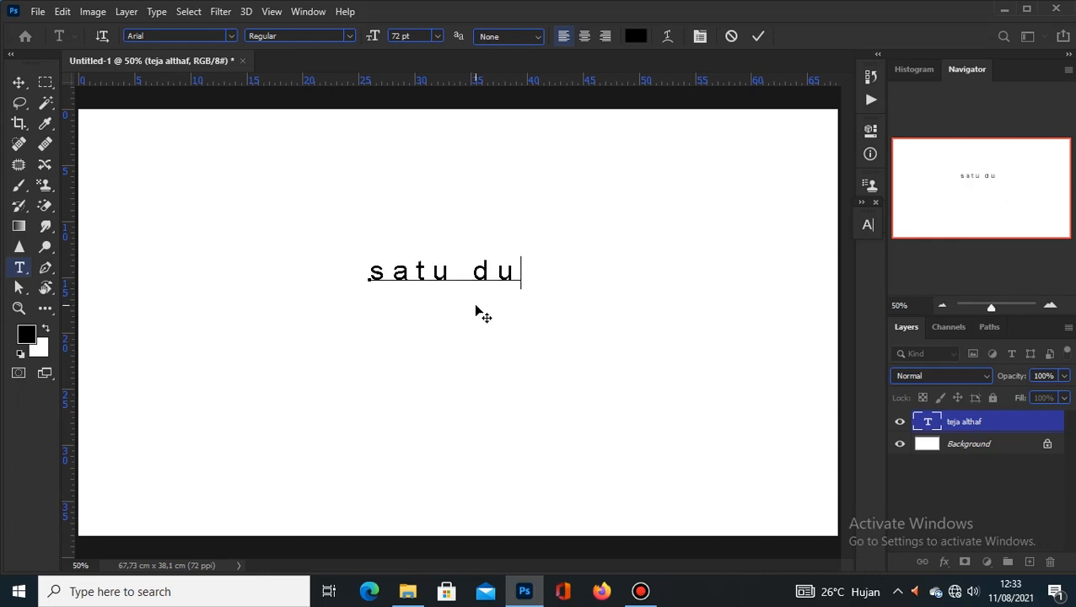
text(a)
click(758, 36)
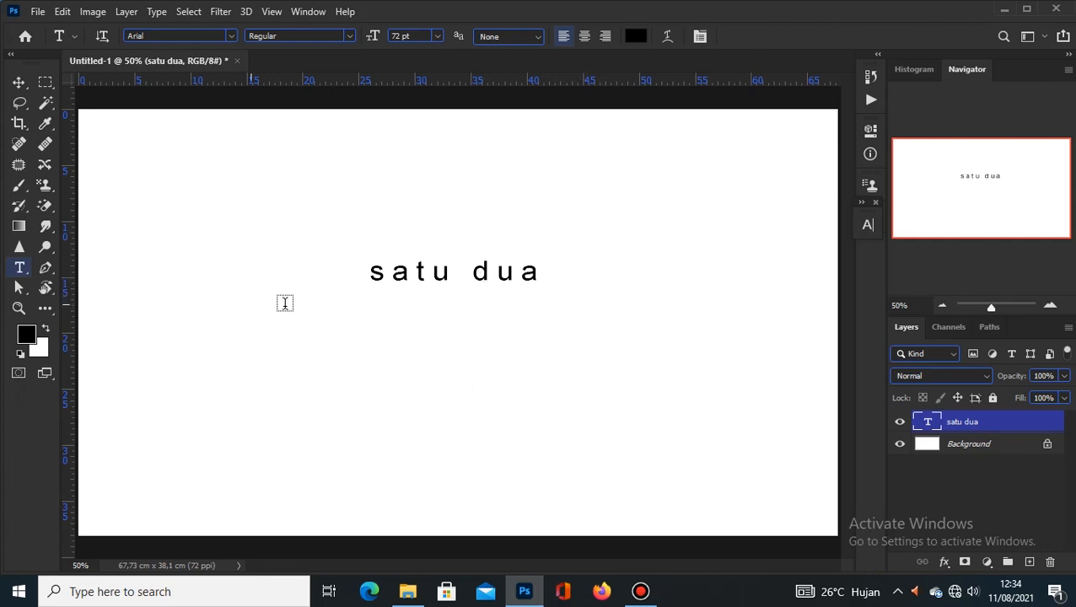
click(14, 269)
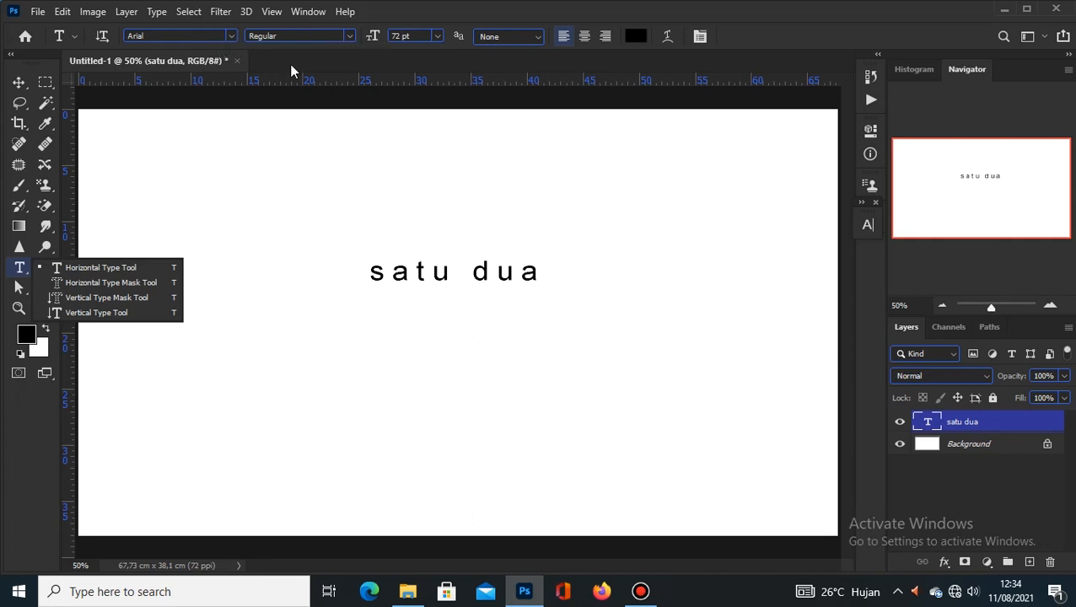
Step: Browse the font family and style lists for 'satu dua', keeping Arial Regular for now
click(231, 36)
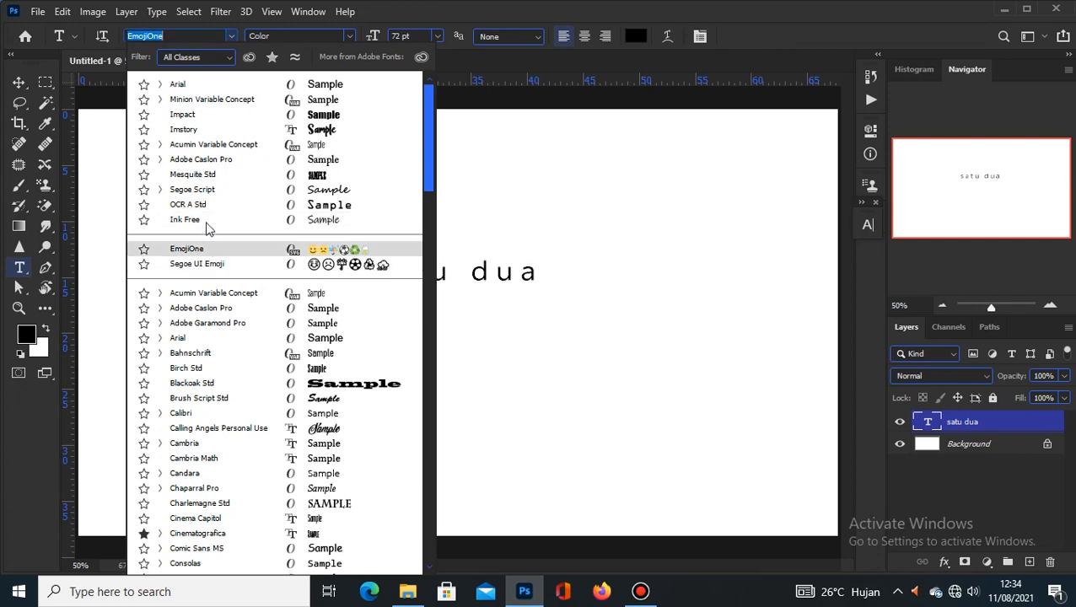
scroll(228, 330, down, 1)
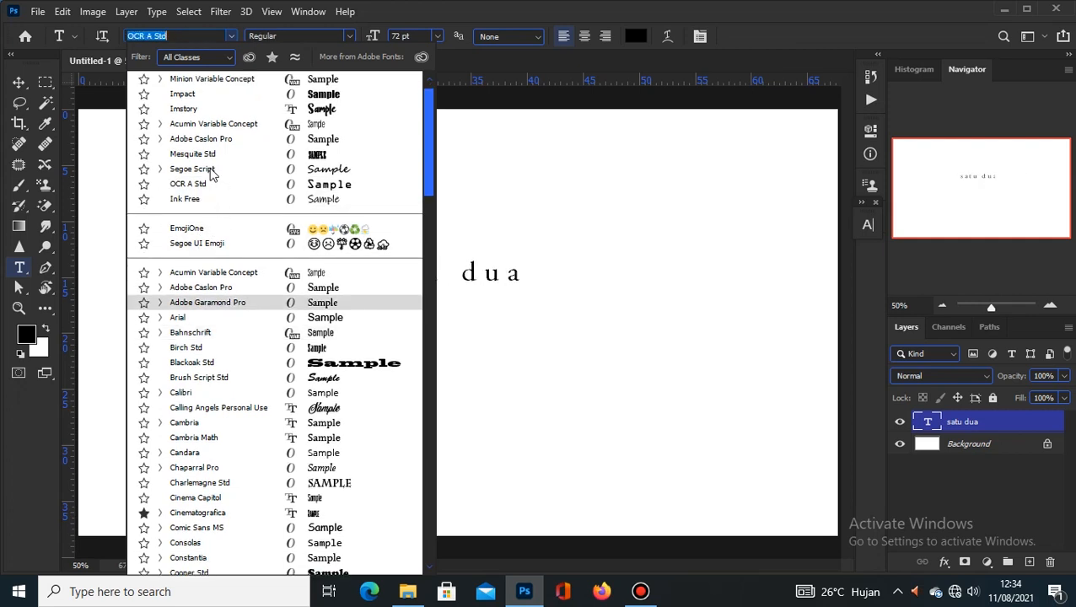
scroll(208, 105, up, 1)
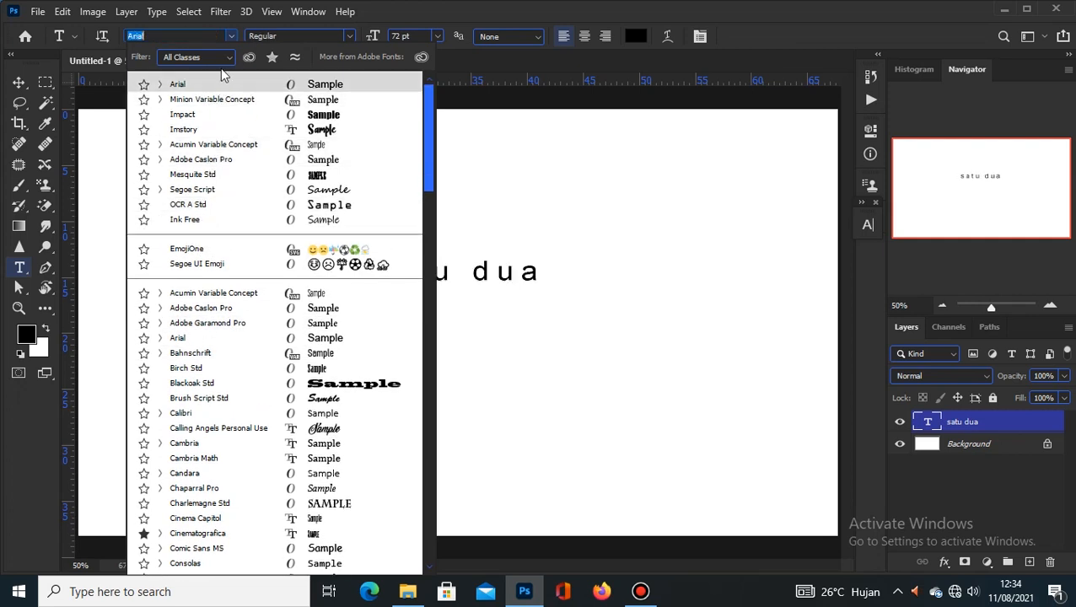
click(349, 39)
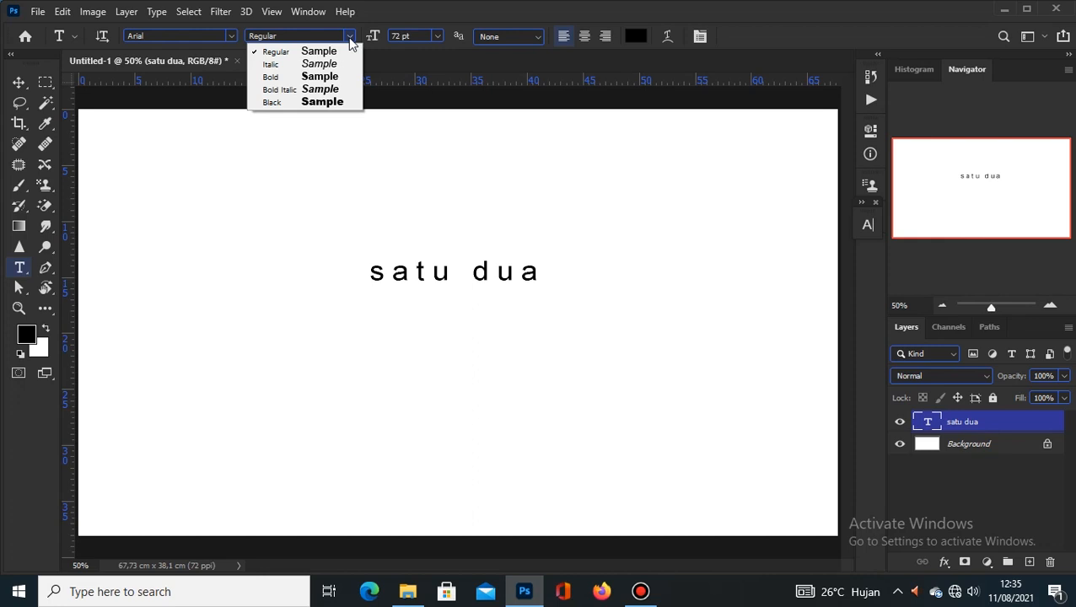
click(350, 41)
click(231, 36)
click(230, 35)
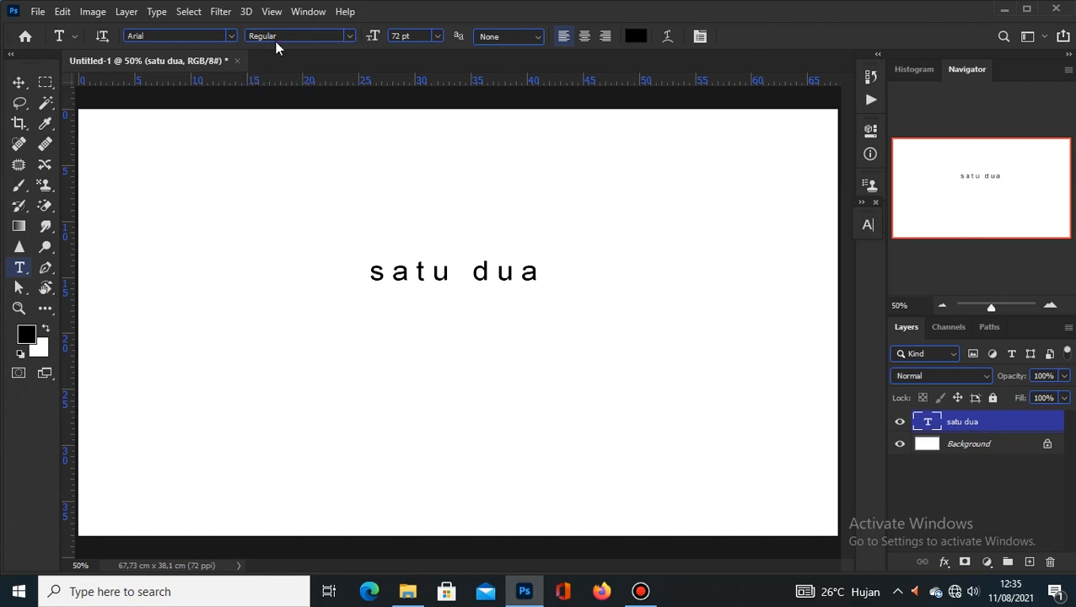
Step: Switch the 'satu dua' font to Imstory and check its available styles
click(234, 37)
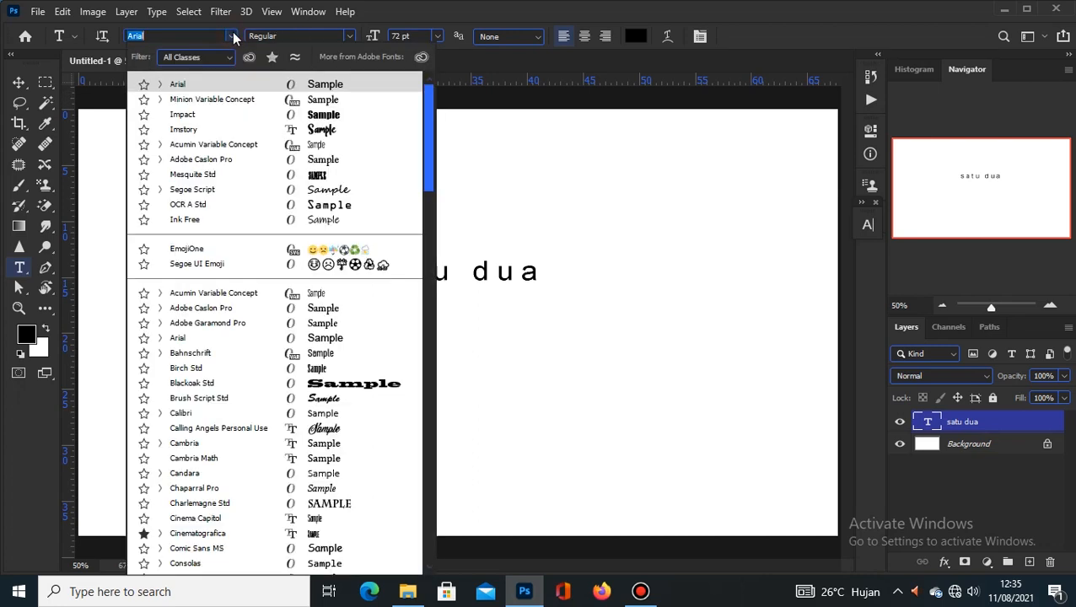
click(235, 37)
click(346, 38)
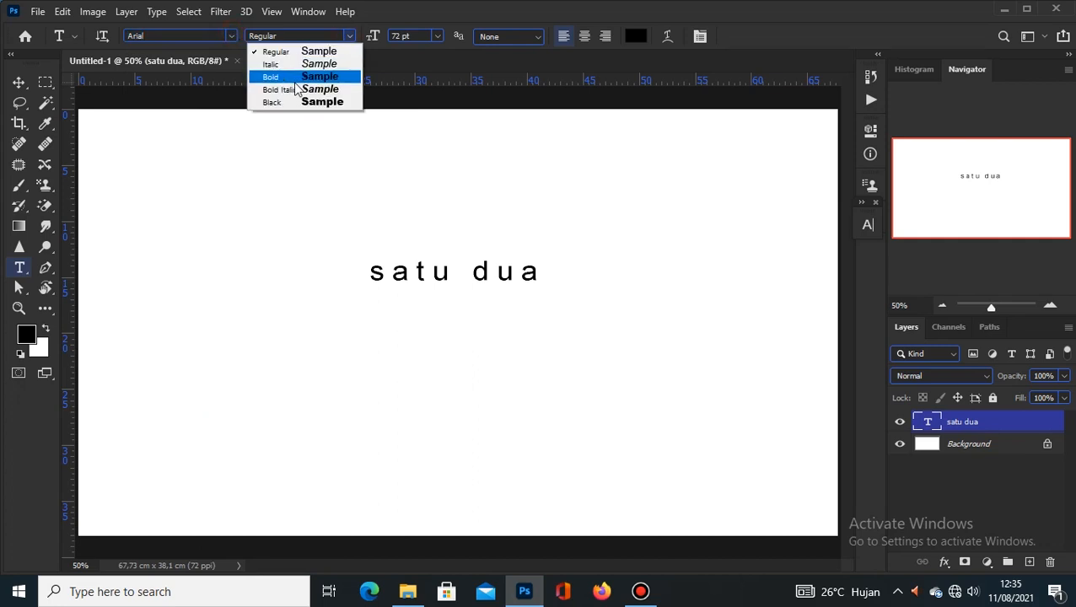
click(233, 41)
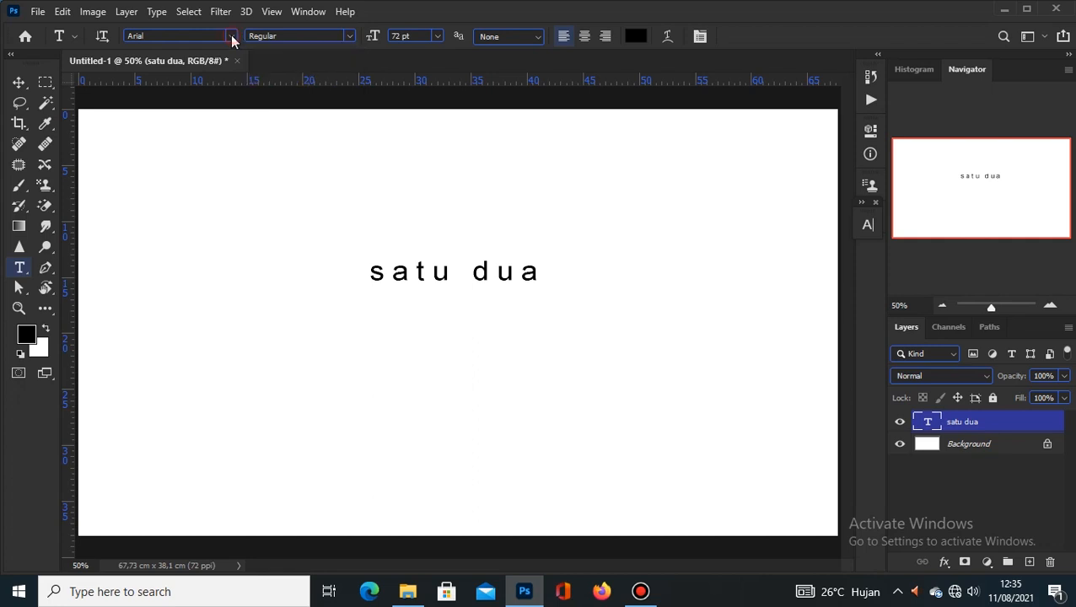
click(233, 37)
click(265, 87)
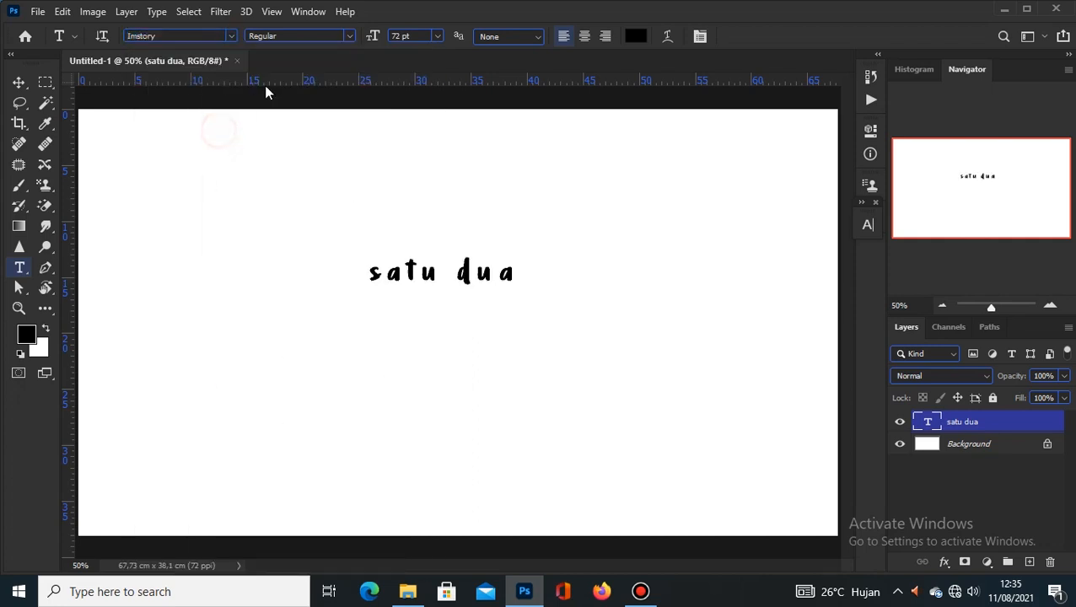
click(345, 38)
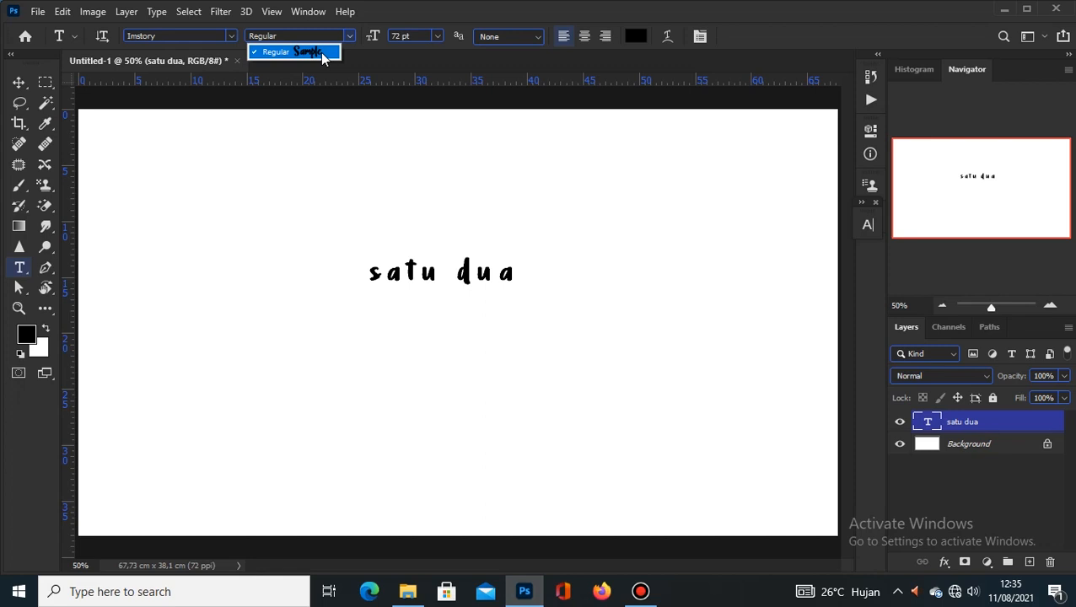
Step: Shrink 'satu dua' to 60 pt, then scrub the size up to 65 pt
click(347, 40)
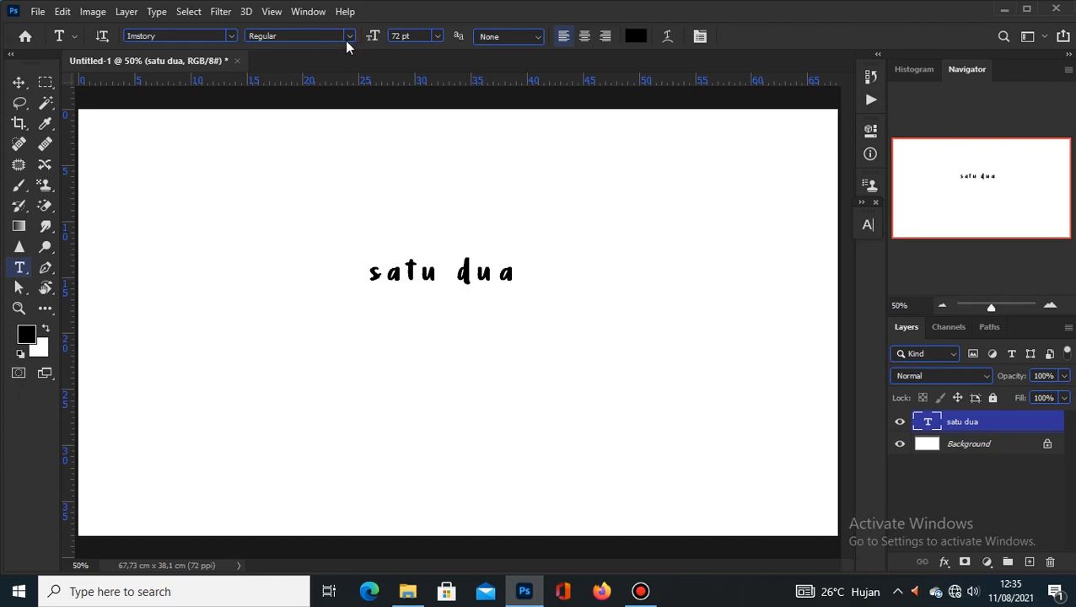
click(438, 37)
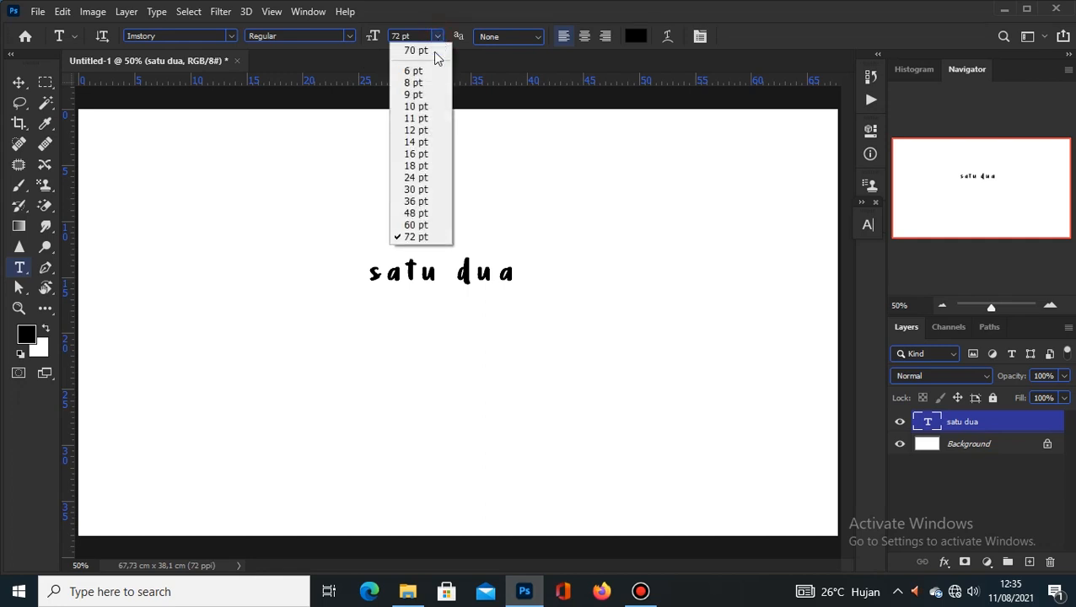
click(415, 226)
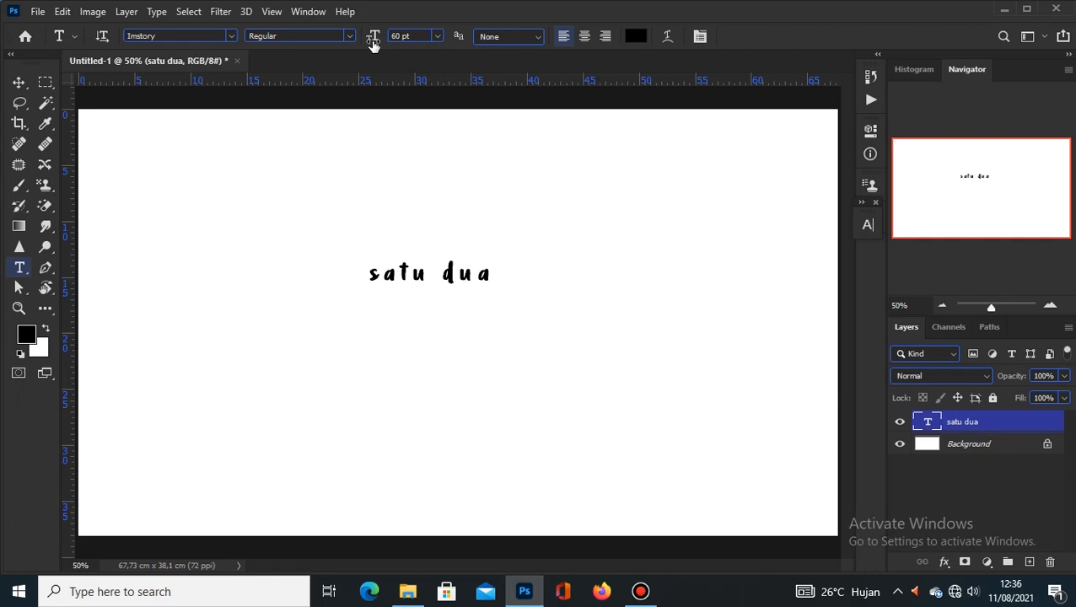
drag(373, 44, 376, 46)
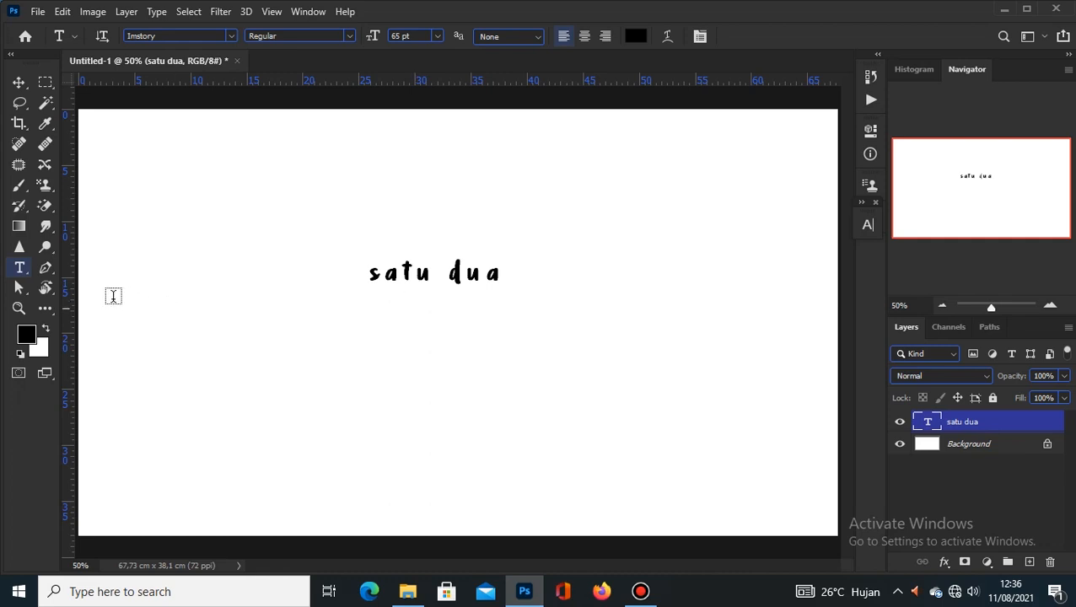
right_click(19, 267)
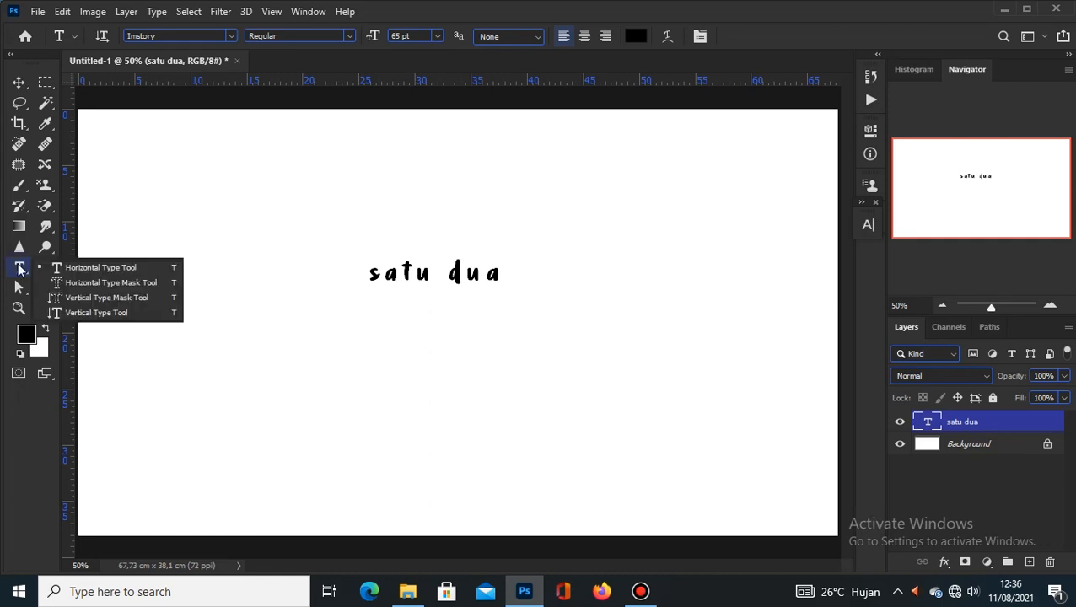
Step: Select Horizontal Type and set the font back to Arial at 65 pt
click(93, 268)
click(230, 37)
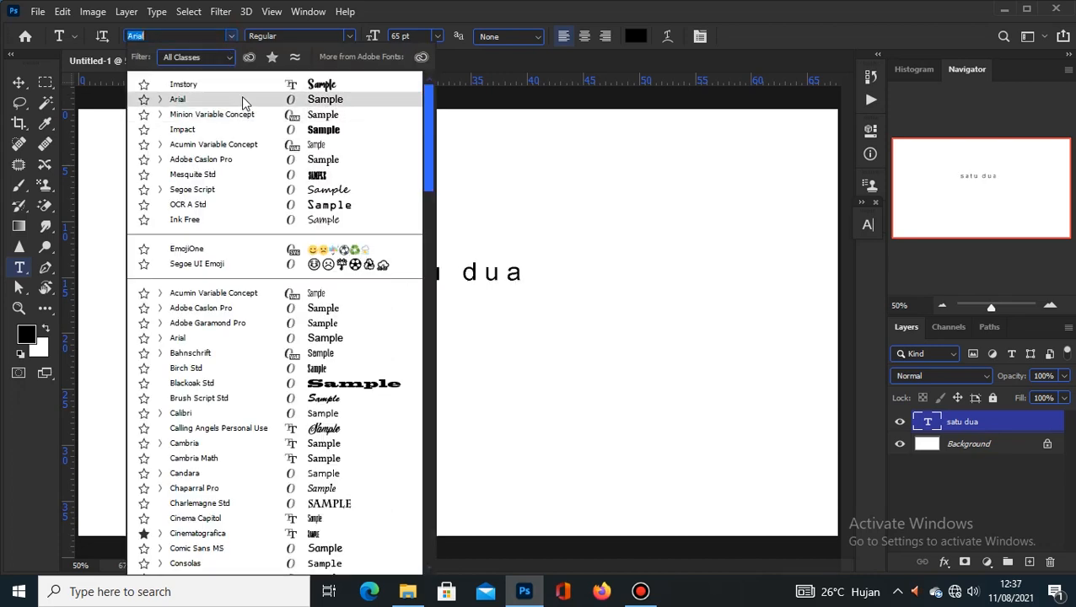
click(241, 98)
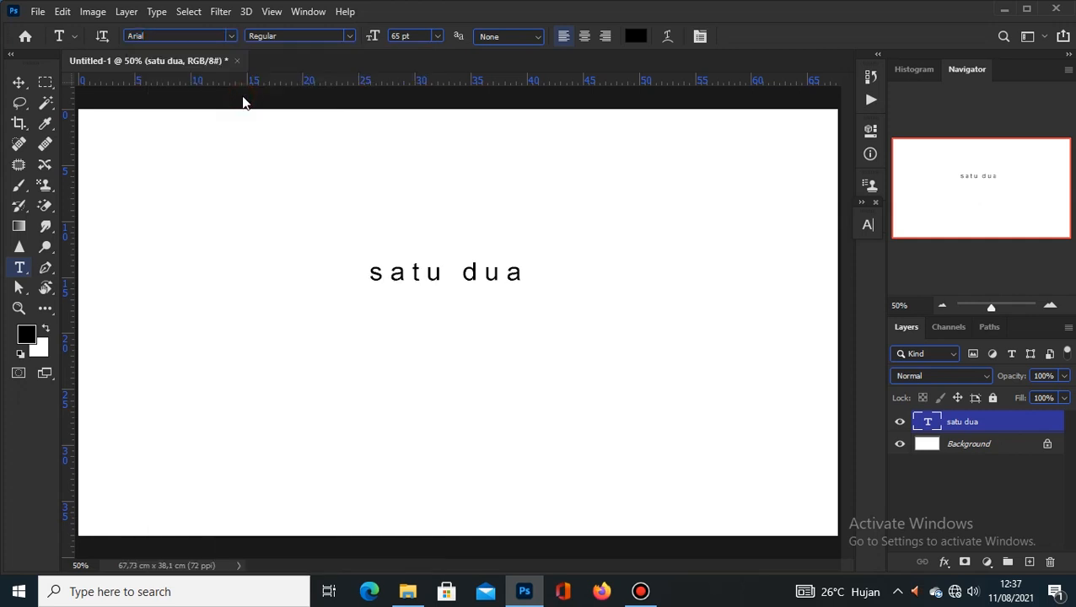
click(437, 37)
click(437, 37)
Step: Draw a text box below 'satu dua' and enter 'satu dua tiga empat lima'
drag(244, 341, 510, 460)
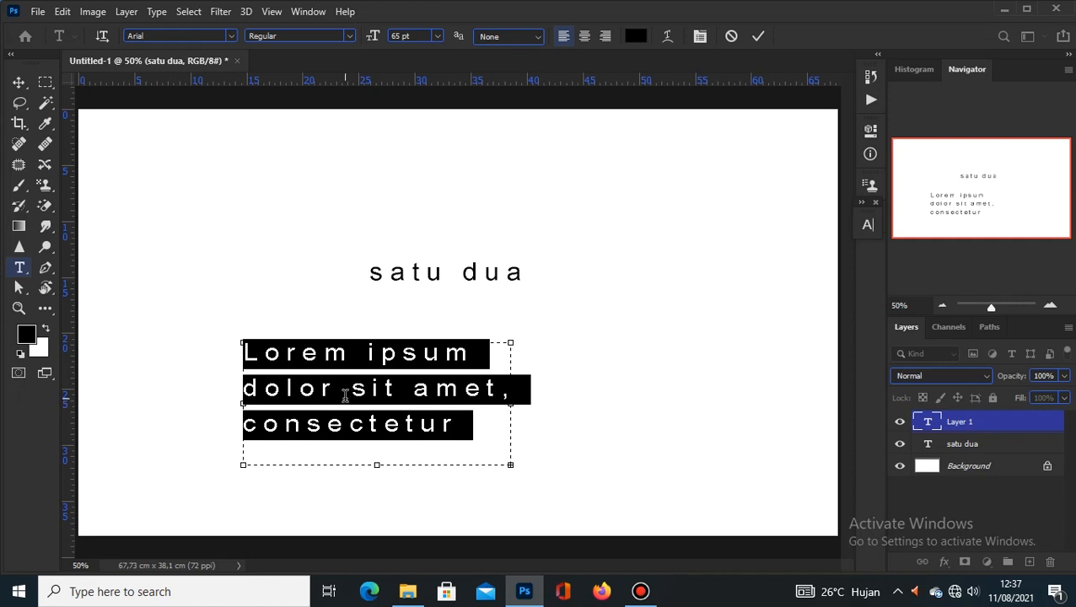
text(satu)
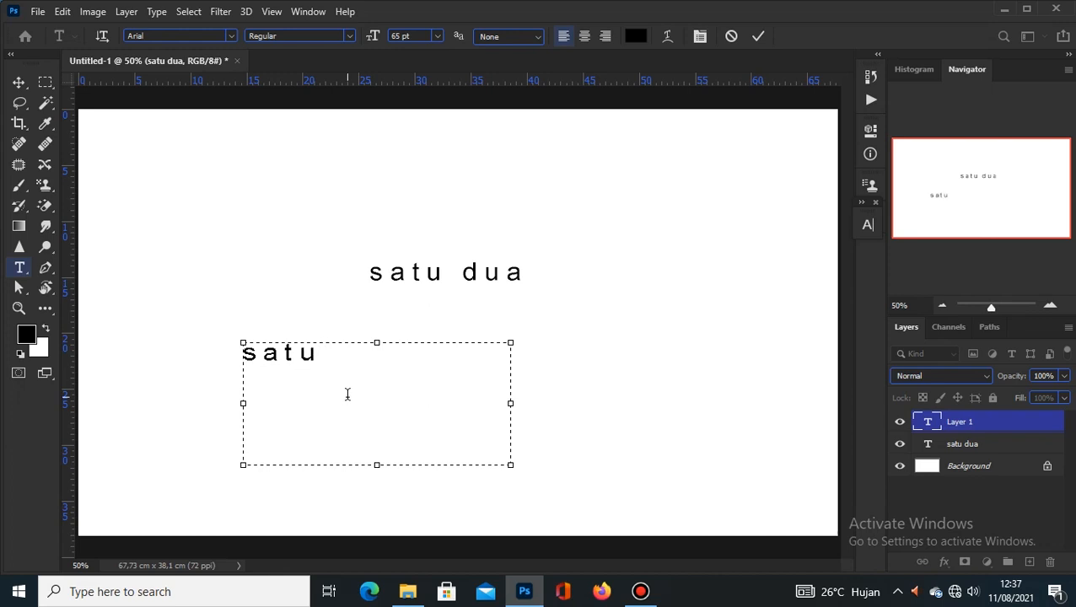
text( dua ti)
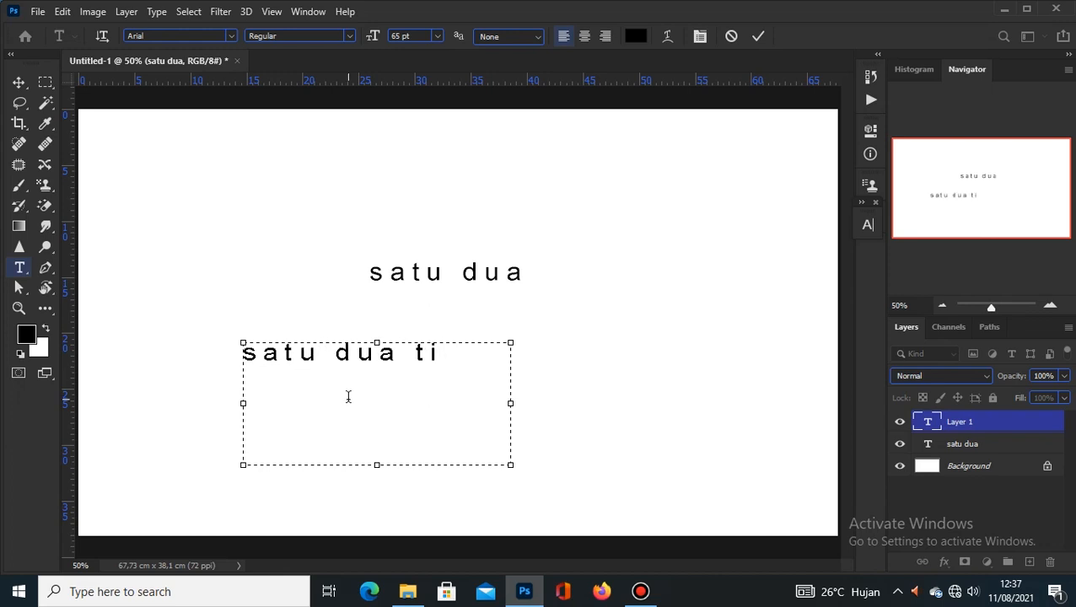
text(ga empat l)
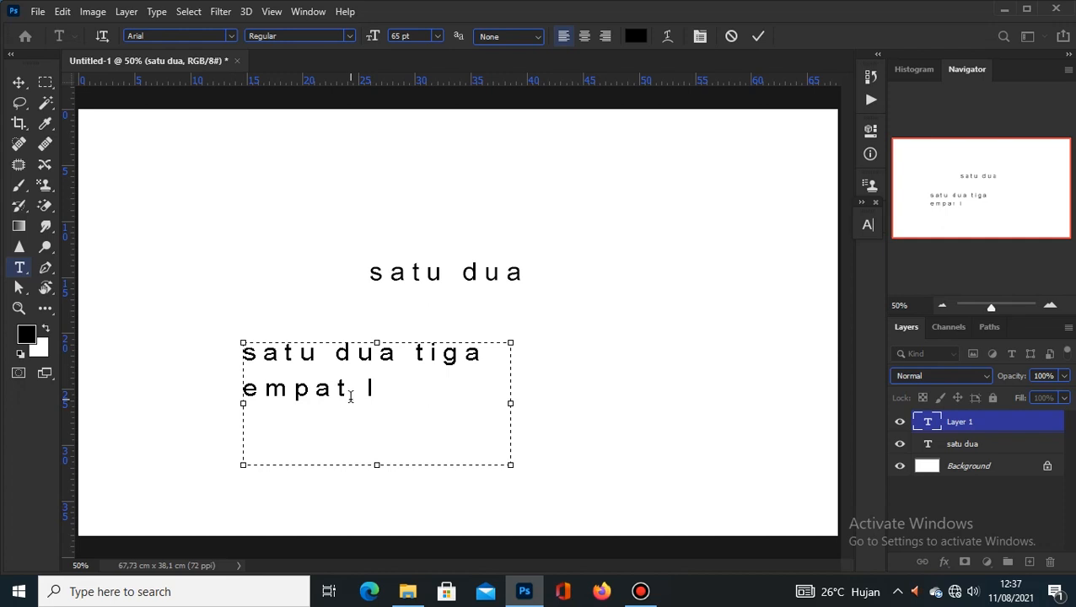
text(ima)
click(758, 35)
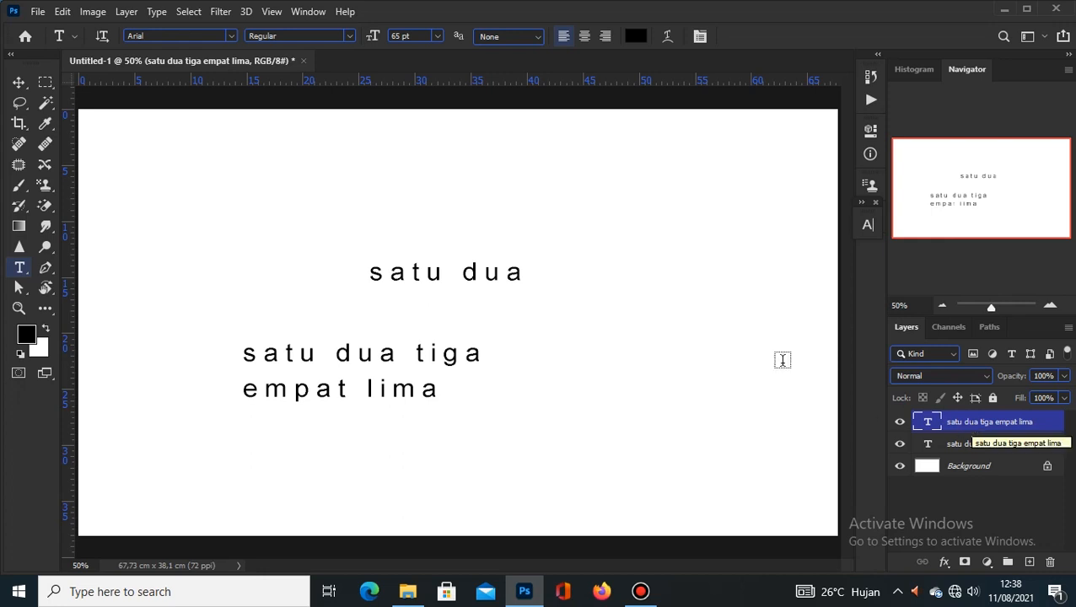
Step: Try centre and right alignment on the text block, then show the Paragraph panel
click(585, 36)
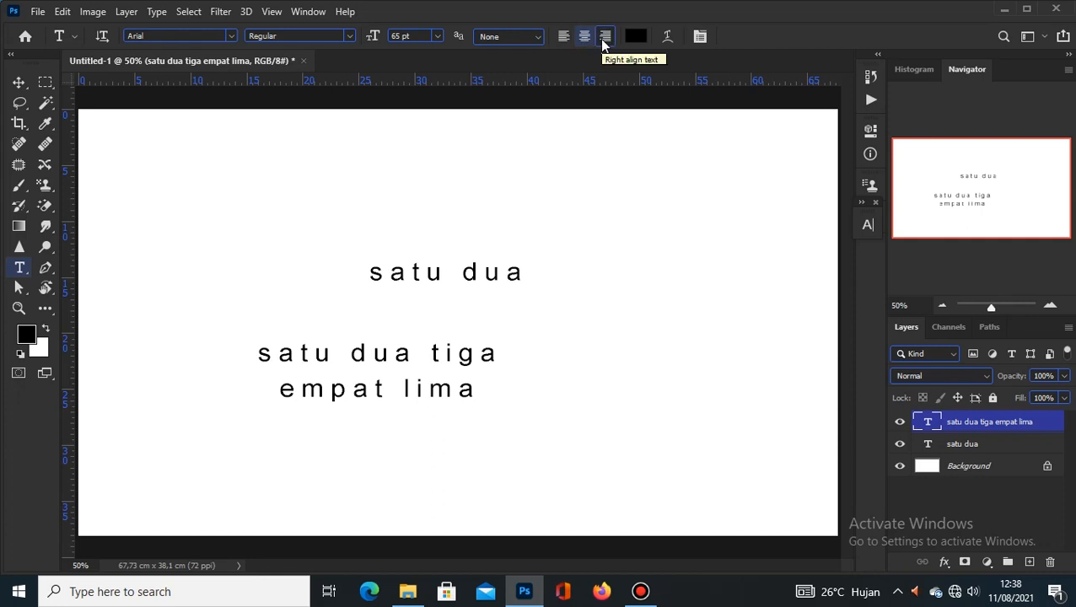
click(604, 37)
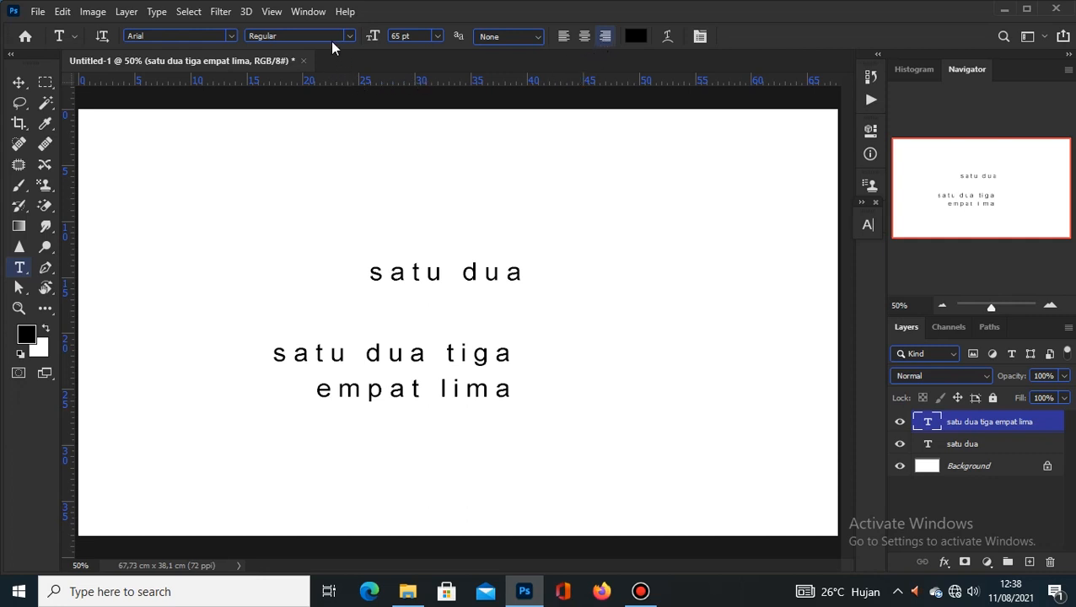
click(316, 14)
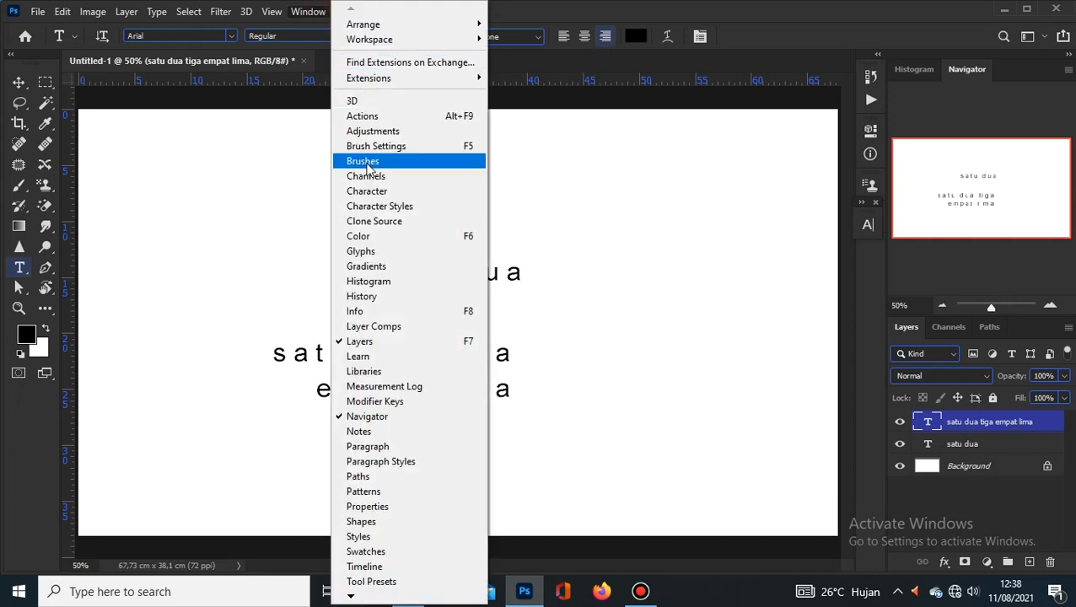
click(384, 447)
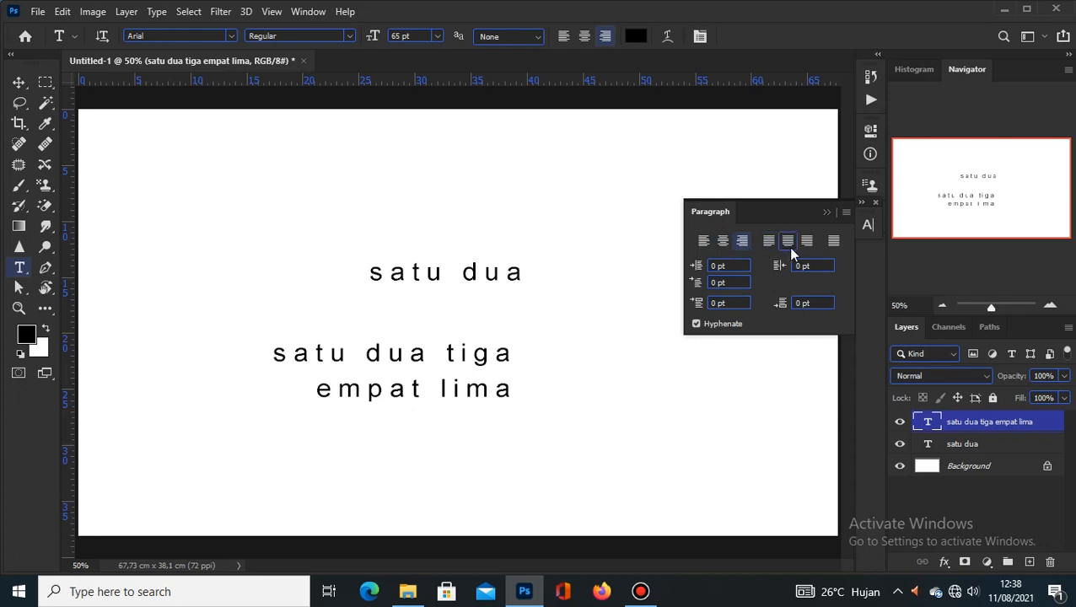
Step: Try the justify options, then set plain left alignment and collapse the Paragraph panel
click(832, 242)
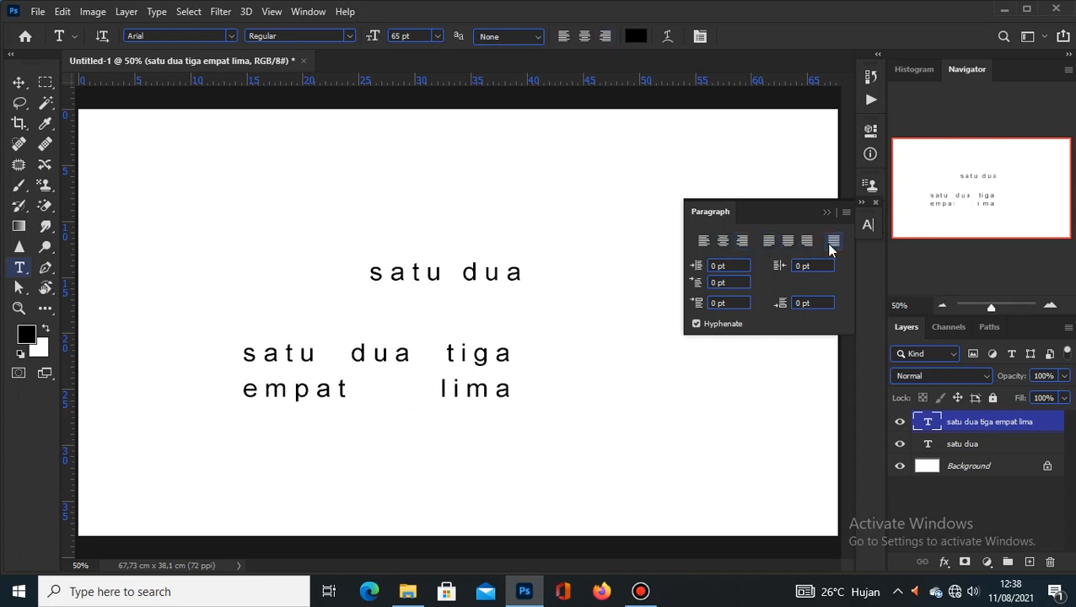
click(807, 242)
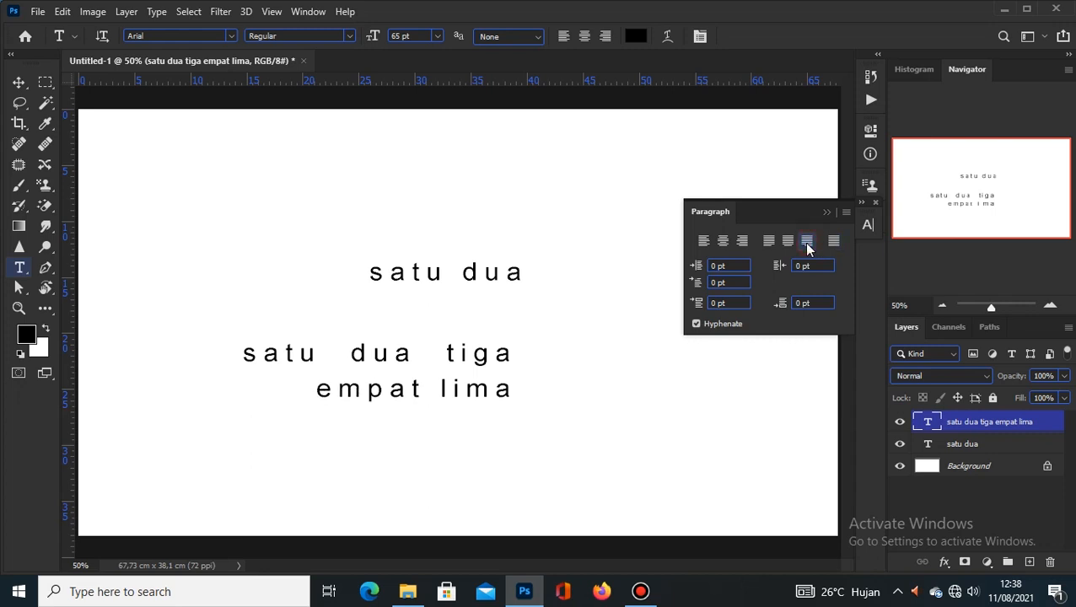
click(785, 243)
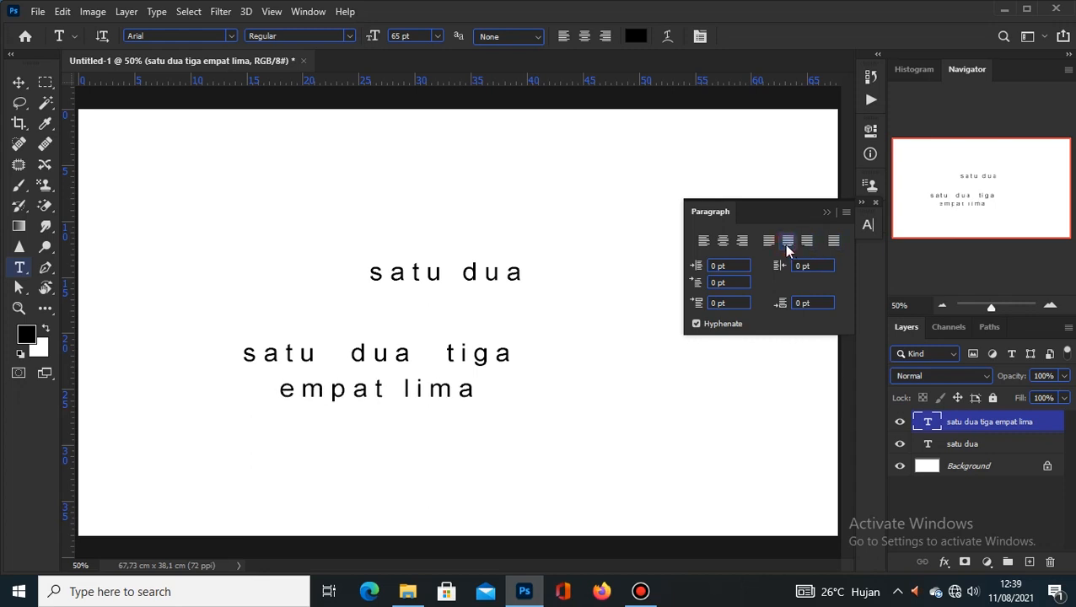
click(767, 247)
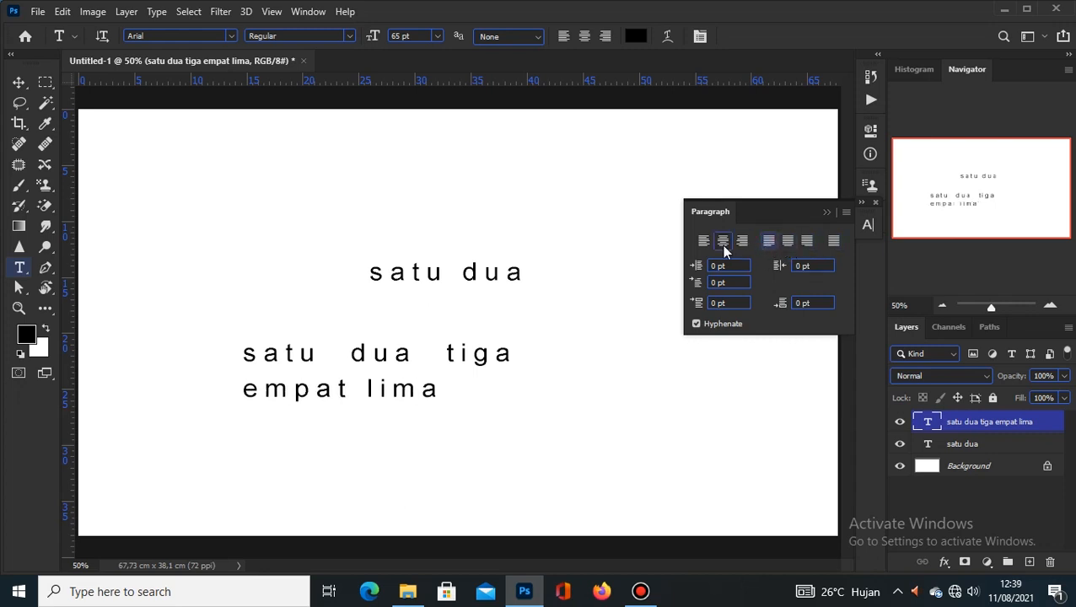
click(722, 242)
click(704, 242)
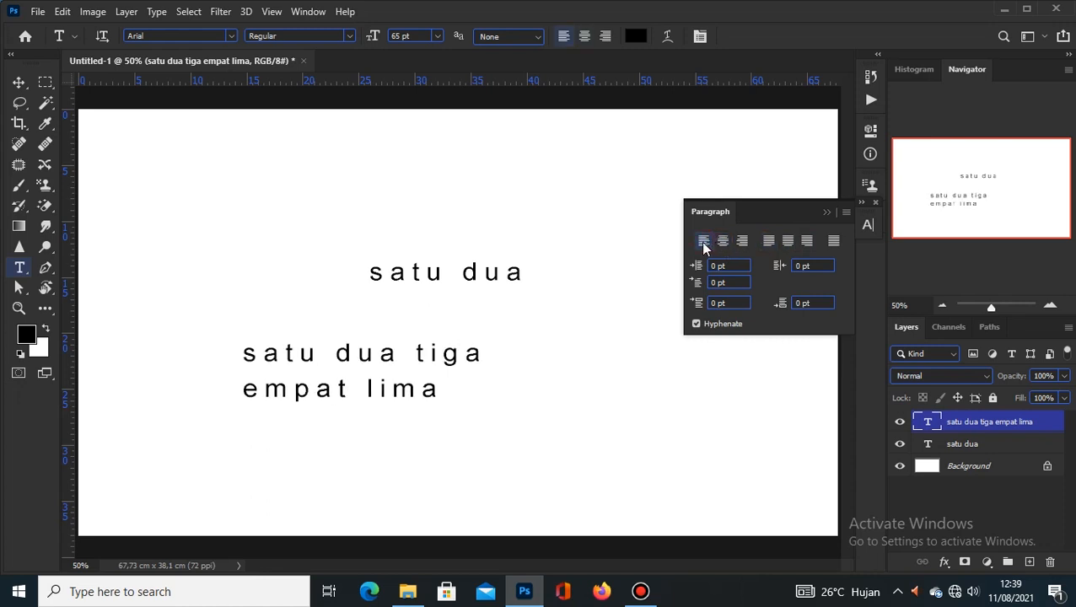
click(827, 212)
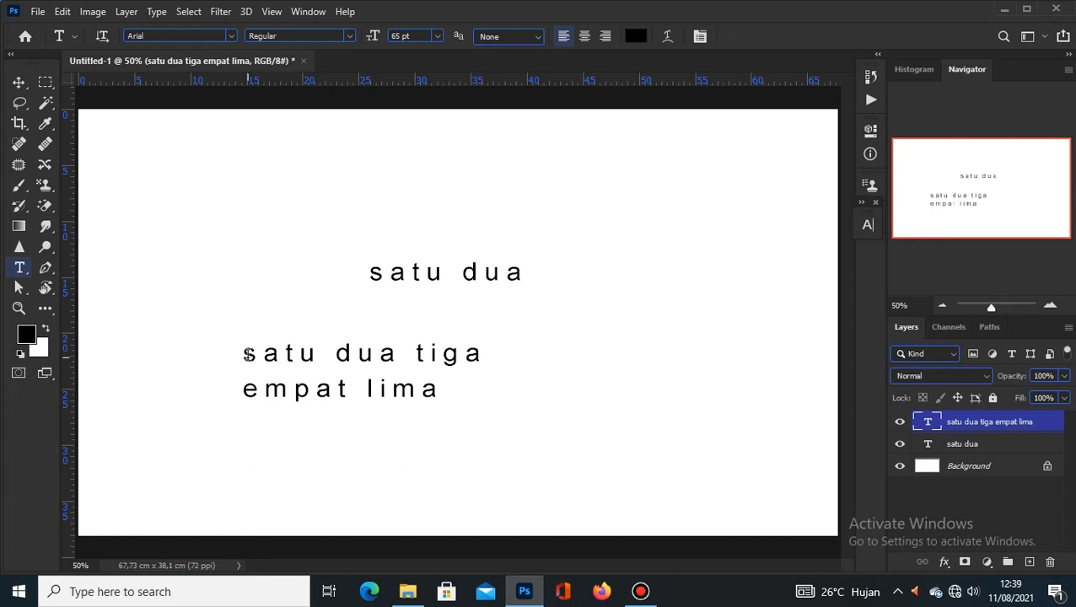
drag(247, 354, 453, 409)
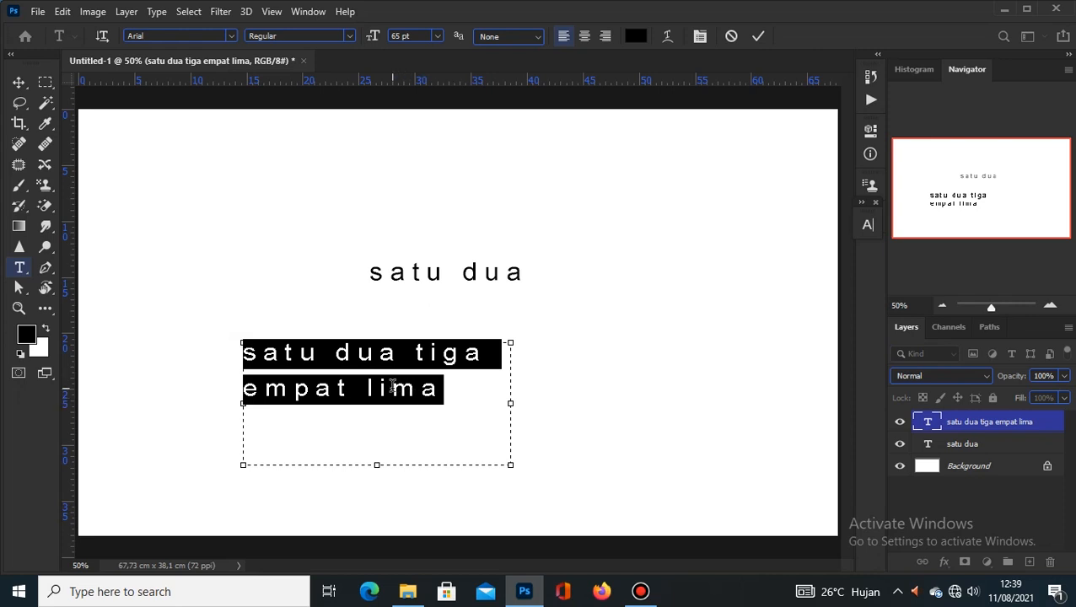
click(260, 355)
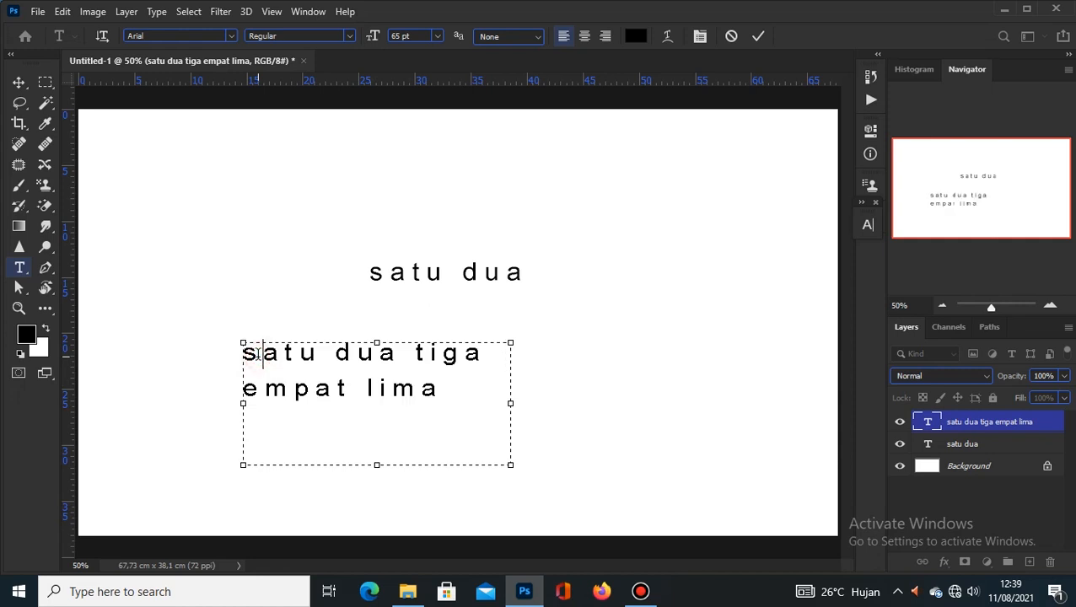
double_click(258, 355)
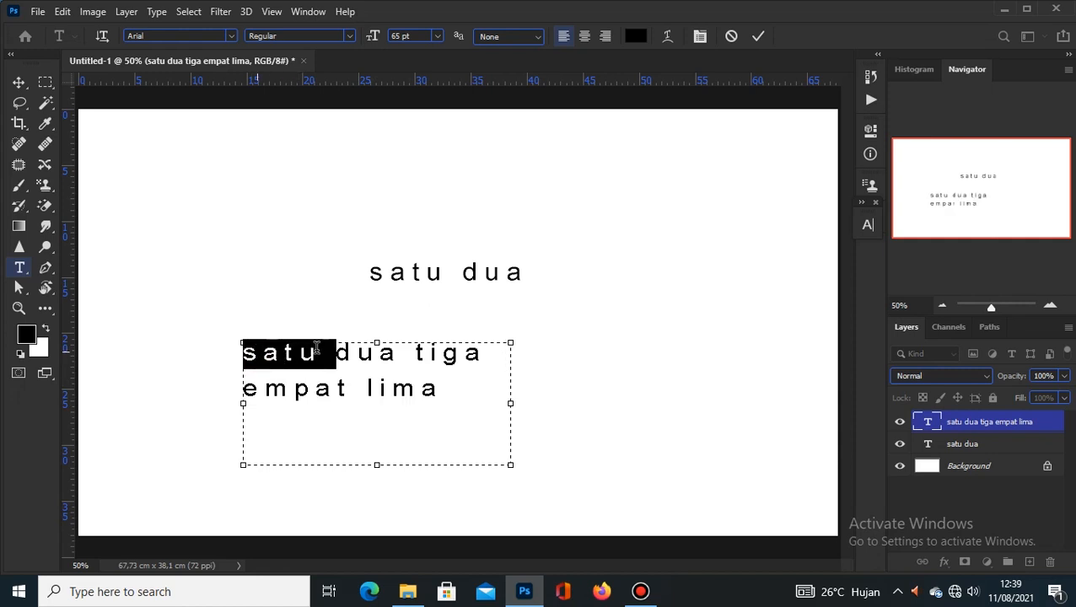
click(256, 356)
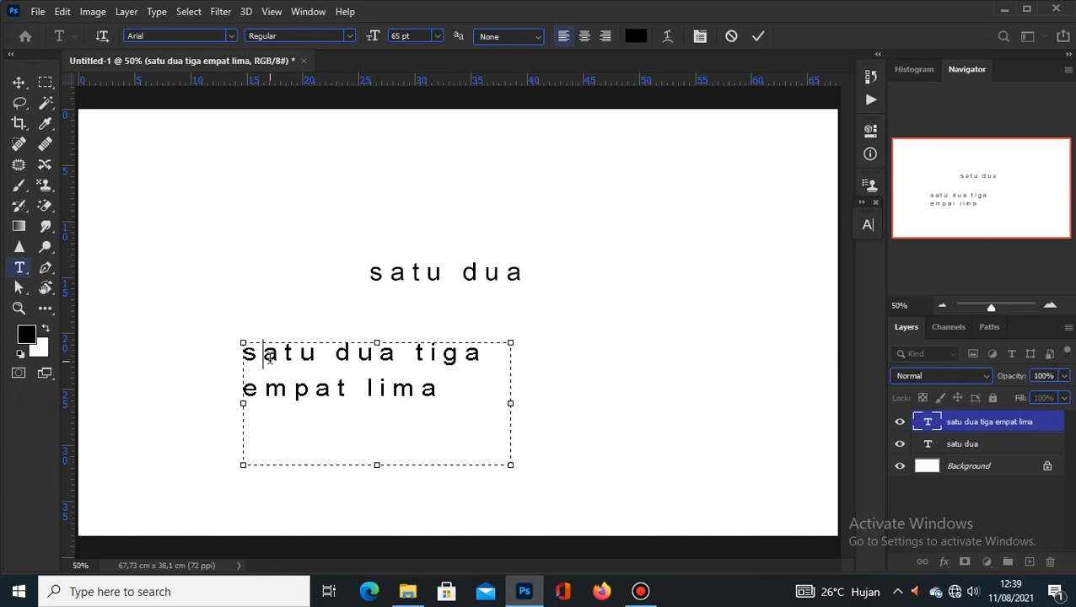
double_click(266, 355)
click(266, 355)
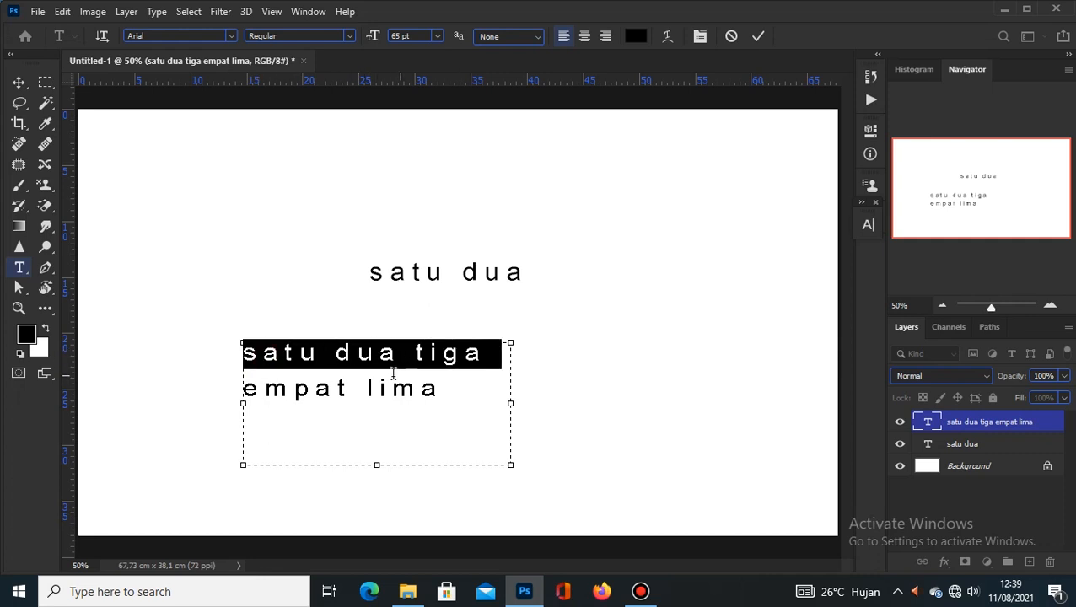
click(267, 355)
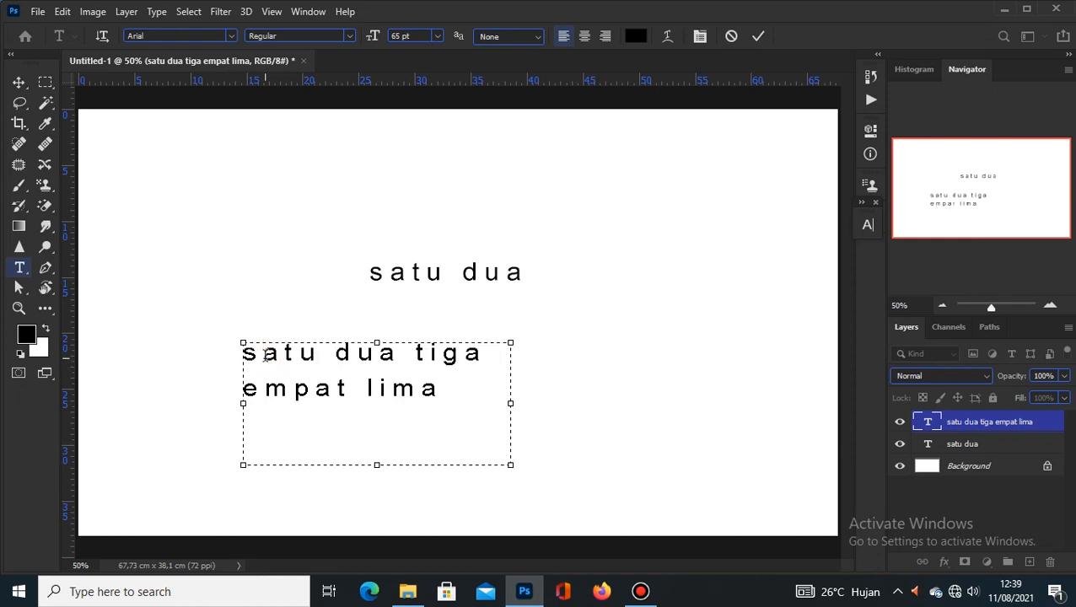
double_click(264, 356)
double_click(264, 356)
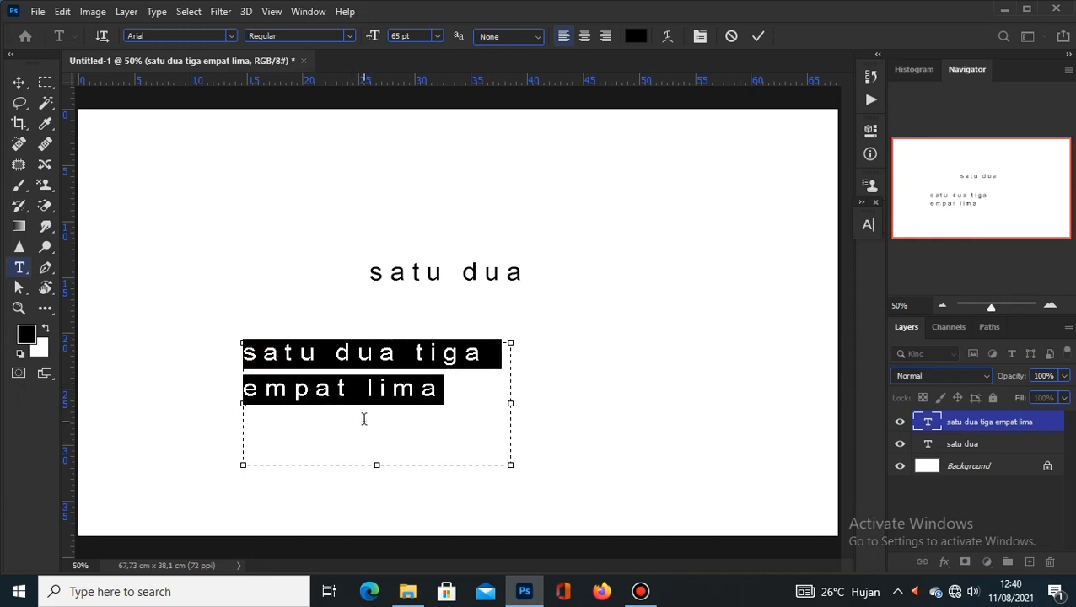
click(760, 34)
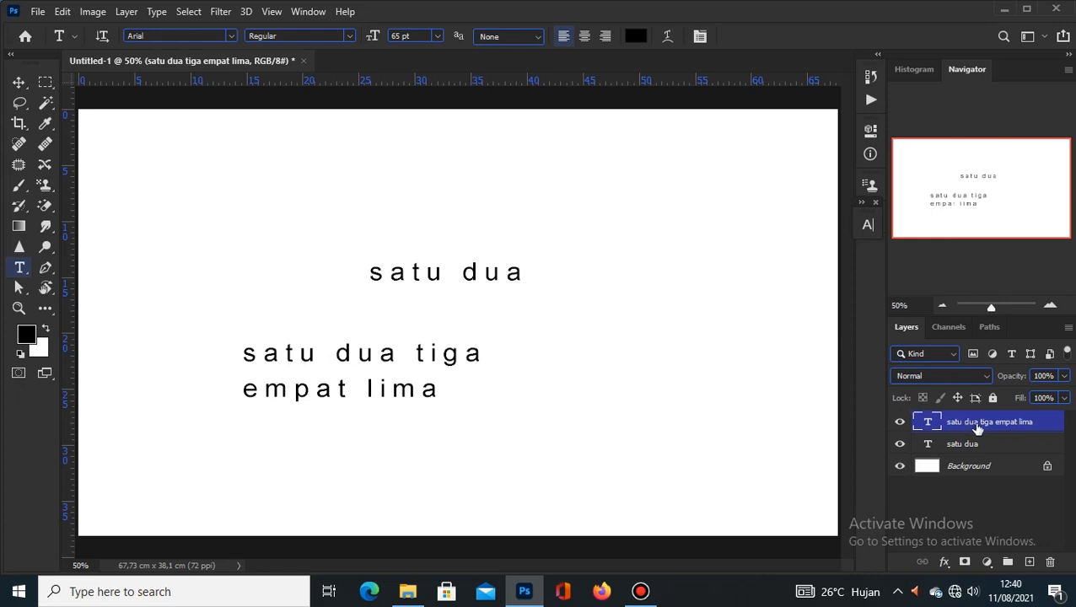
Step: Colour the paragraph text blue (#0c11db), then reopen it for editing
click(635, 37)
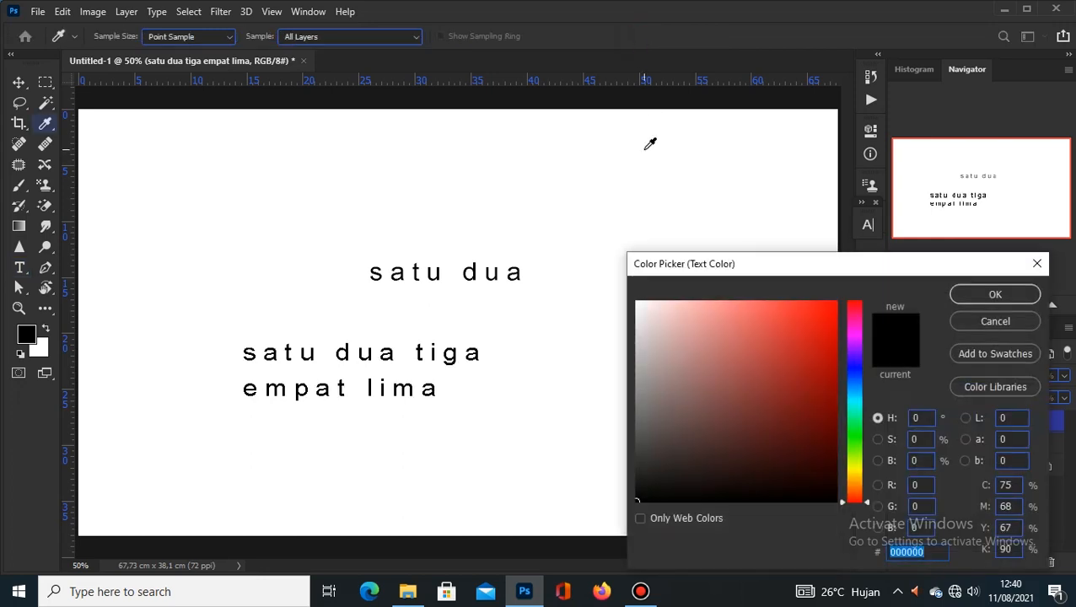
click(825, 334)
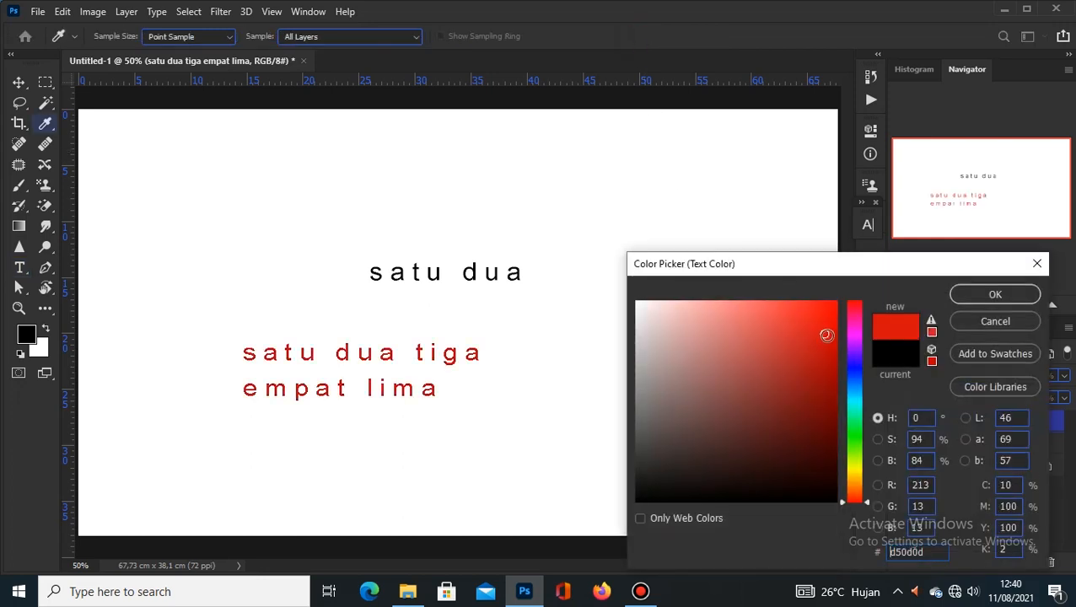
click(853, 369)
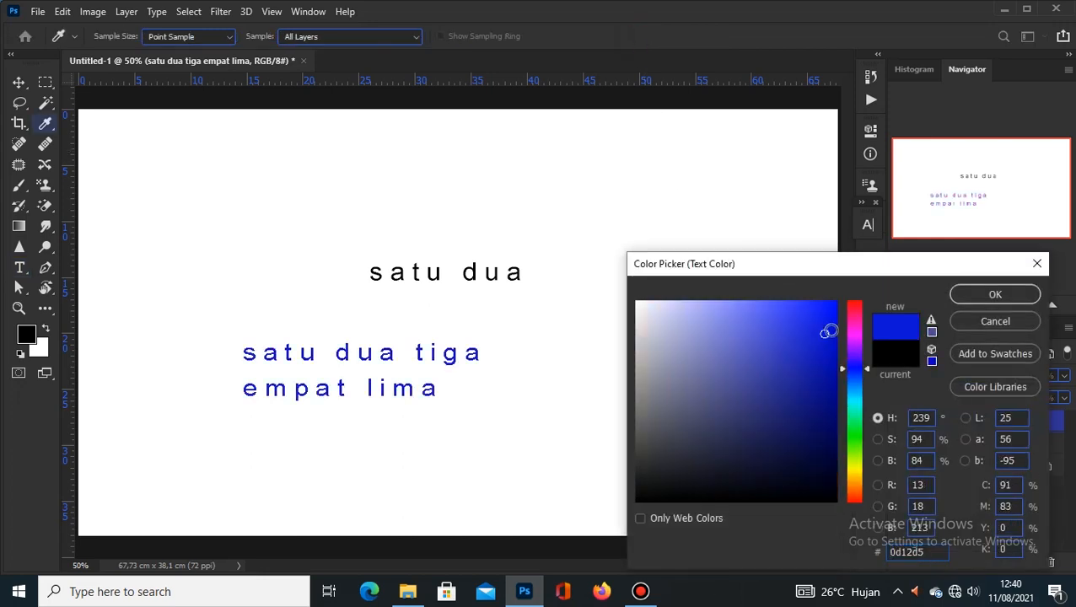
click(826, 329)
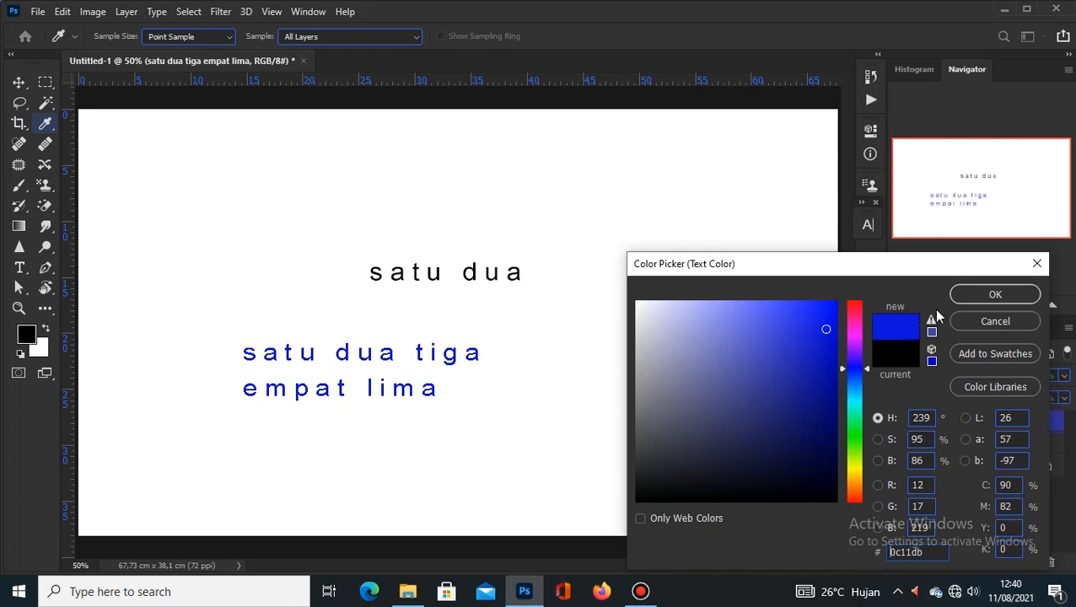
click(987, 296)
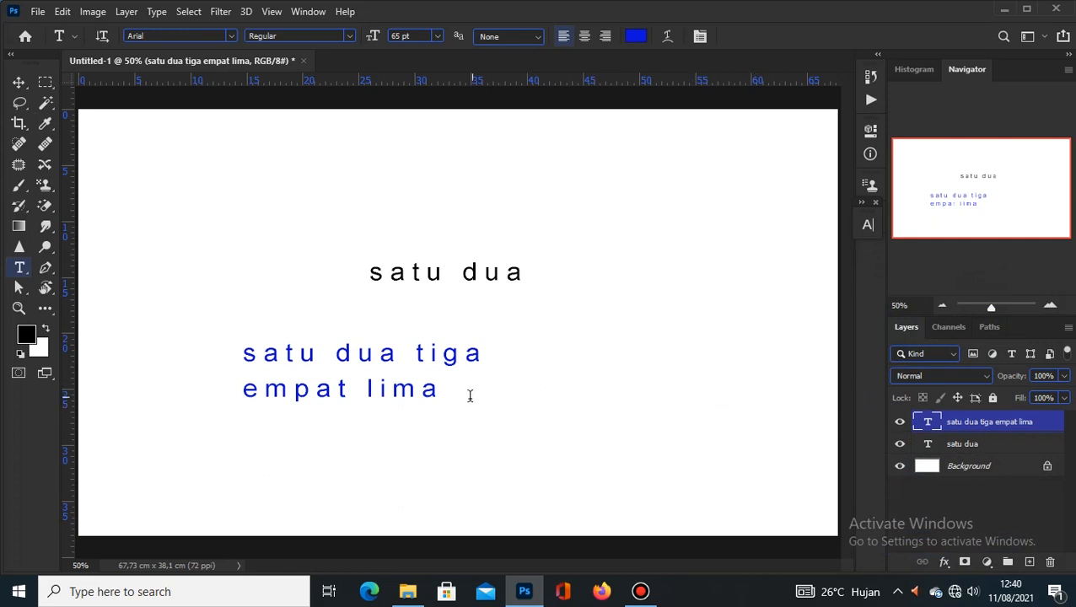
click(245, 354)
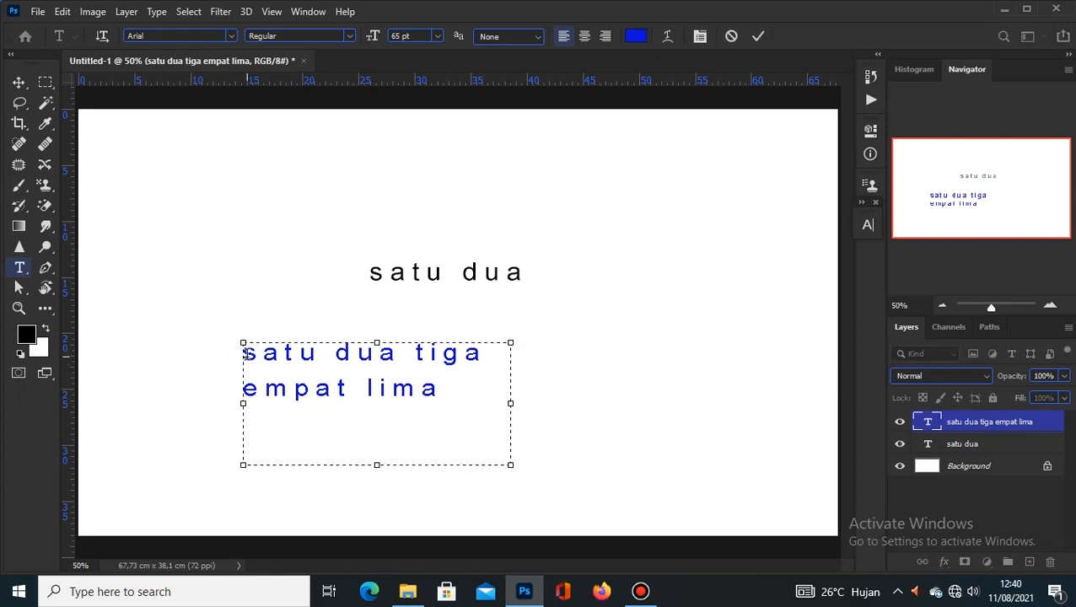
Step: Colour the word 'satu' red (fd0202) and commit the text edit
double_click(246, 354)
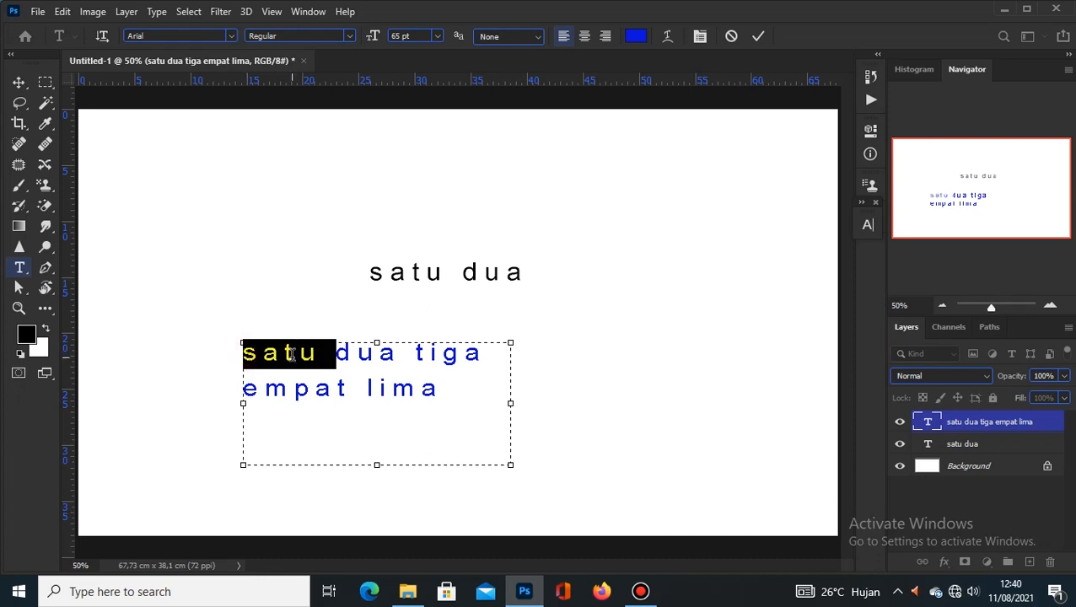
click(636, 36)
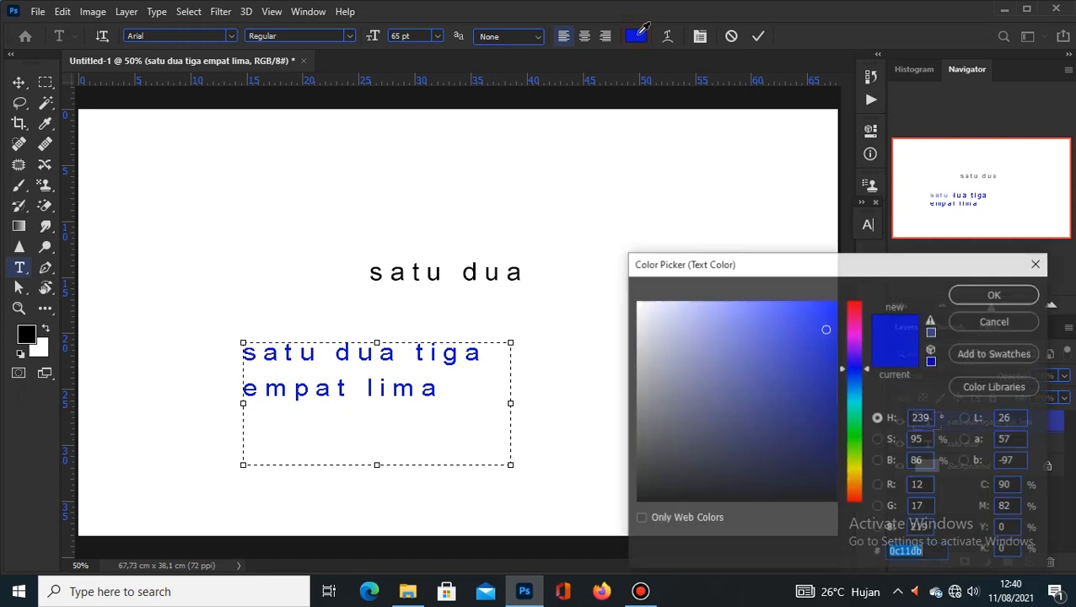
click(854, 310)
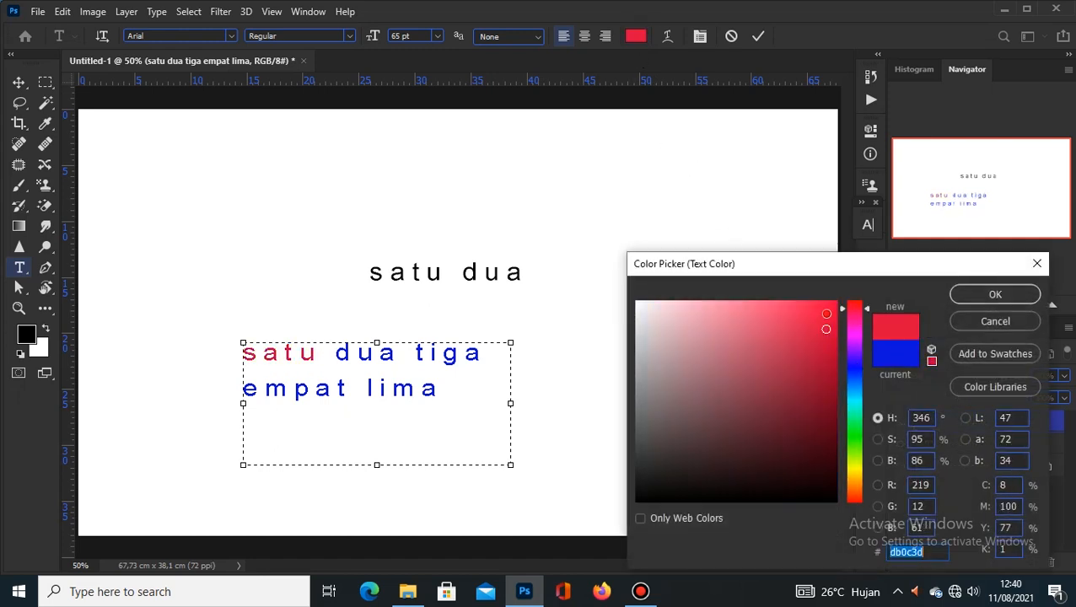
click(826, 314)
click(852, 496)
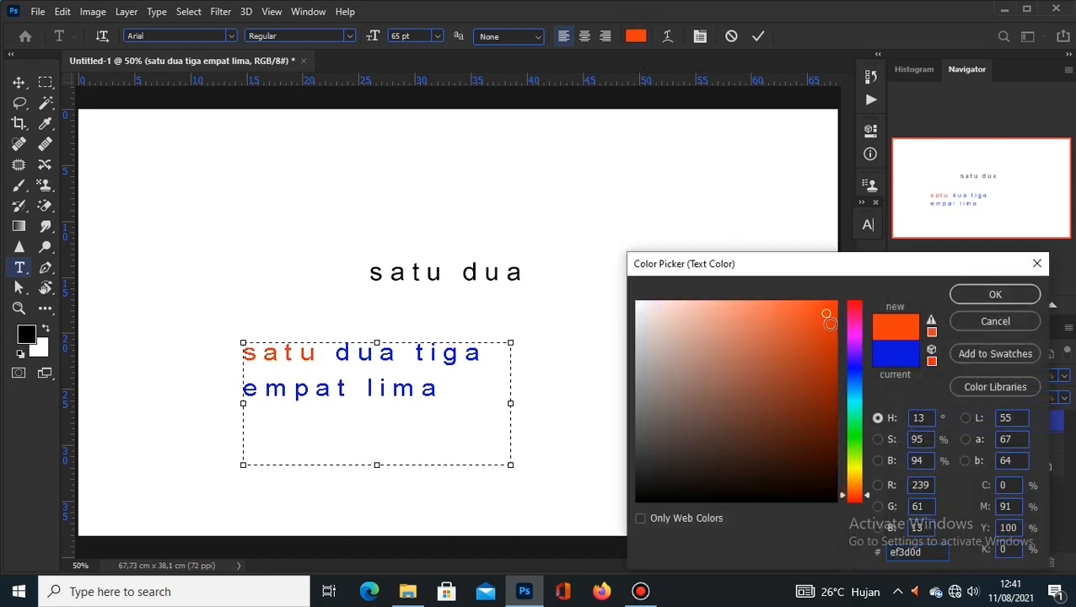
click(834, 303)
click(853, 503)
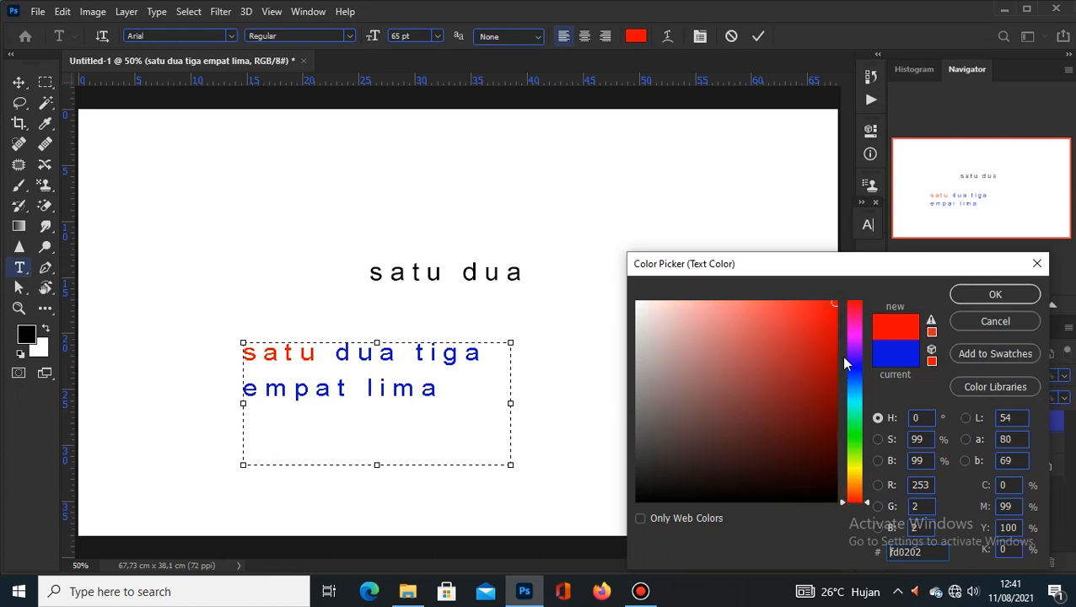
click(993, 294)
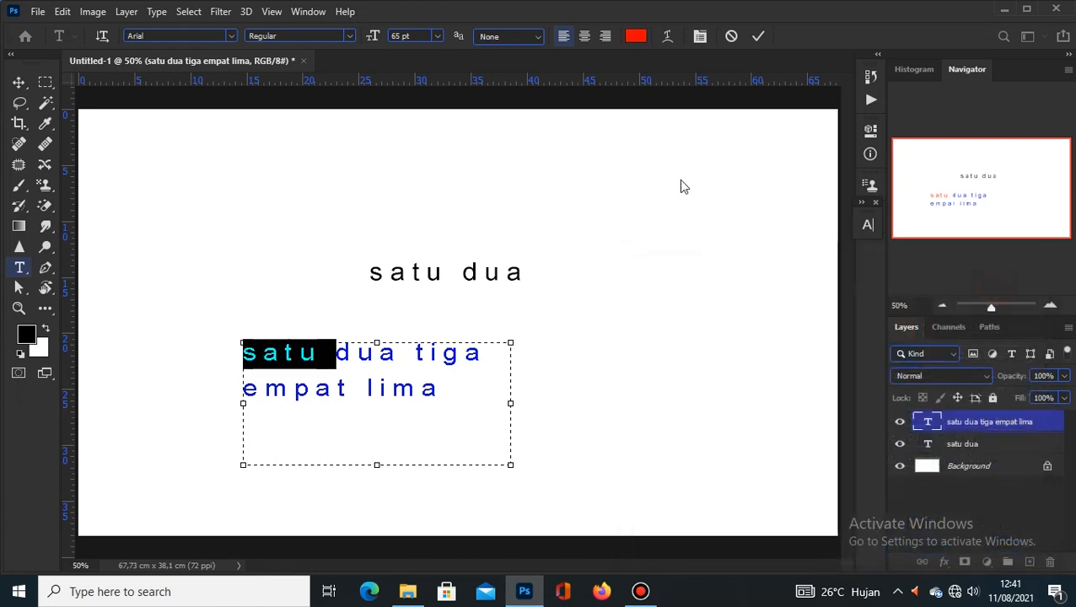
click(758, 37)
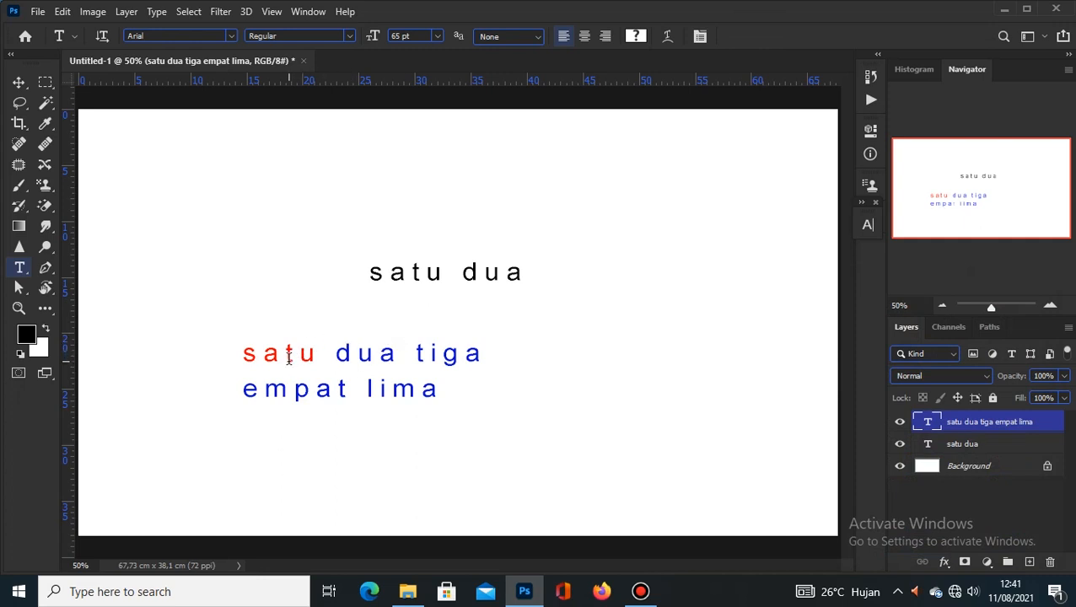
Step: Keep the Horizontal Type tool and make the 'satu dua' layer active
right_click(20, 270)
click(75, 267)
click(962, 444)
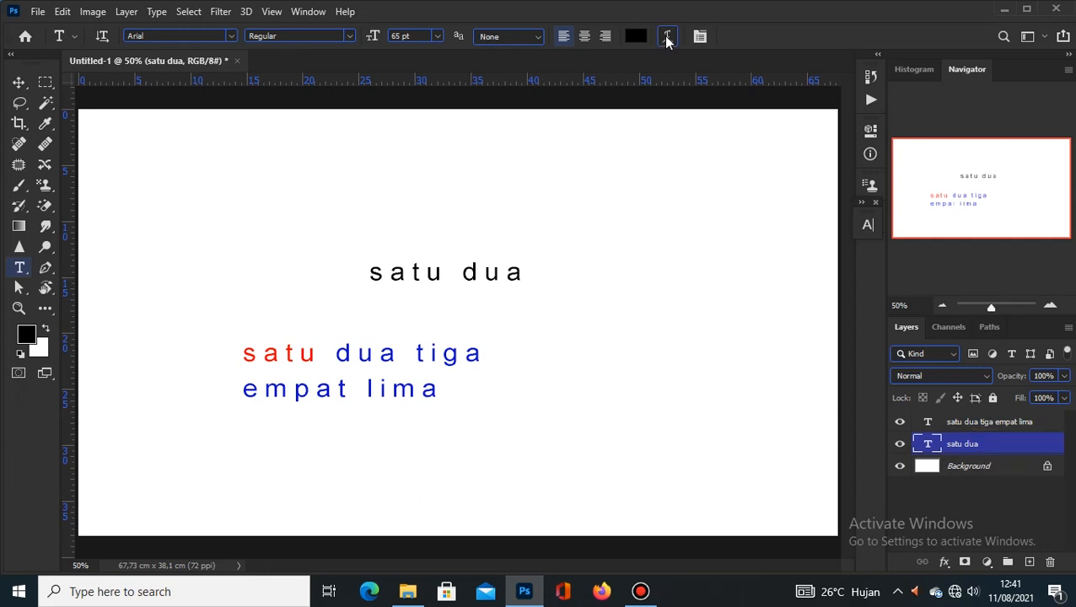
Step: Warp 'satu dua' with the Flag style: bend +30, horizontal -27, vertical -7
click(666, 38)
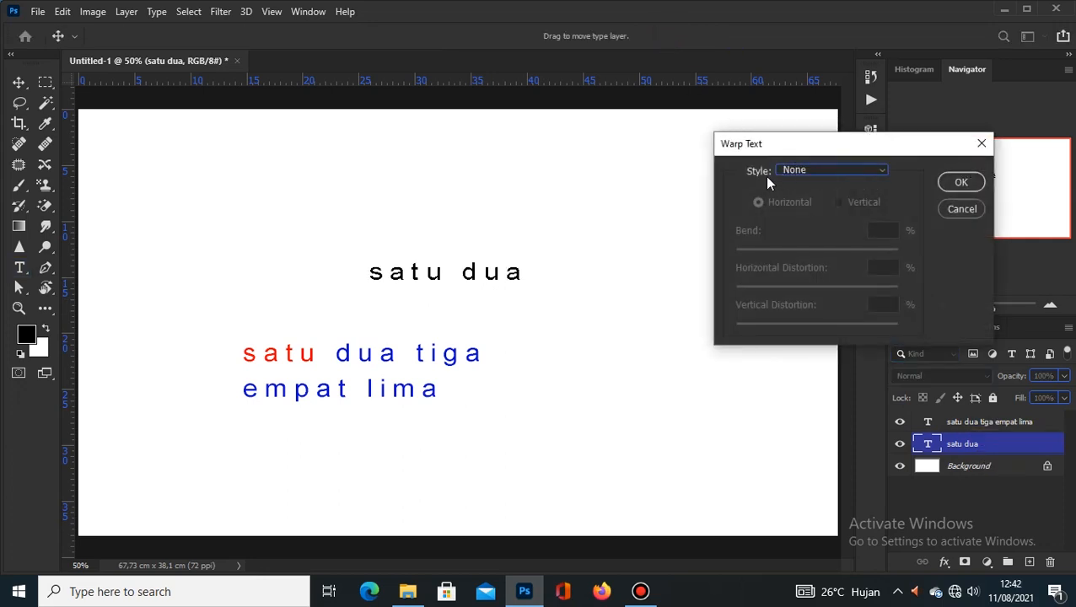
click(882, 173)
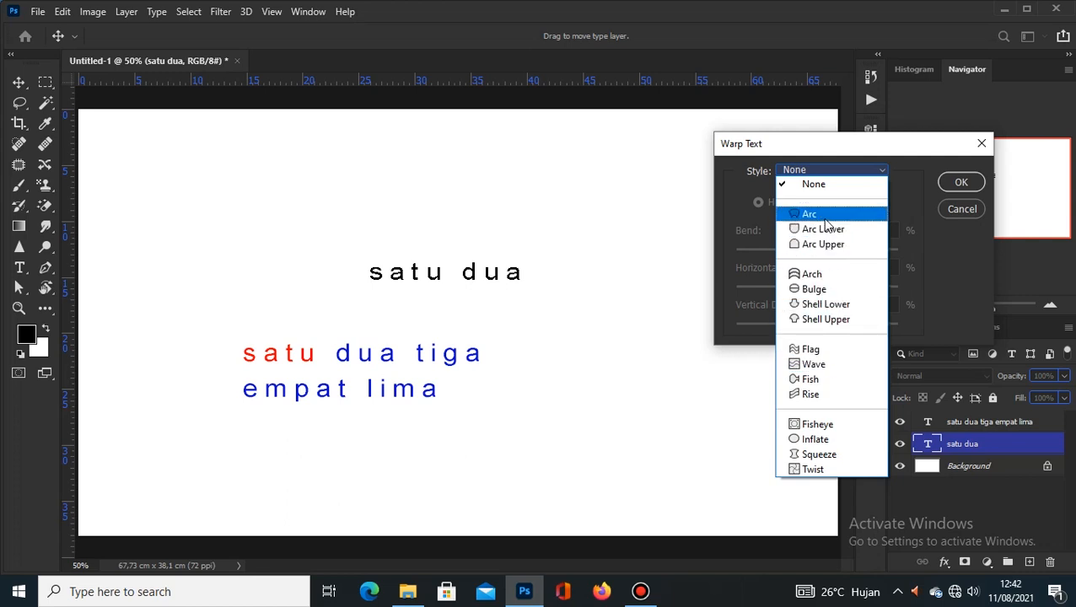
click(827, 217)
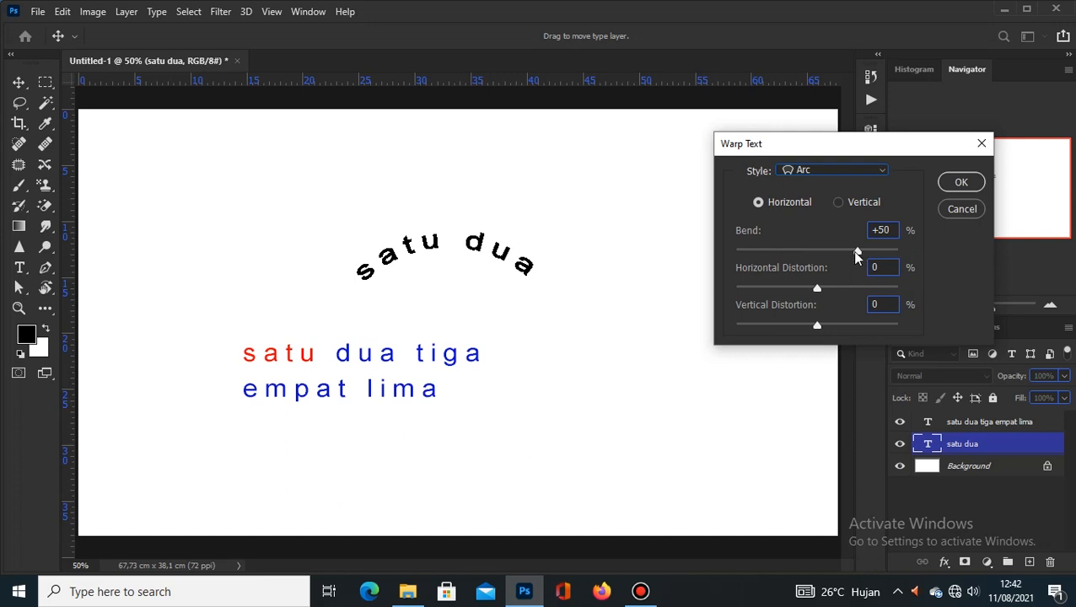
mouse_move(856, 251)
mouse_down()
mouse_move(776, 252)
mouse_move(842, 252)
mouse_up()
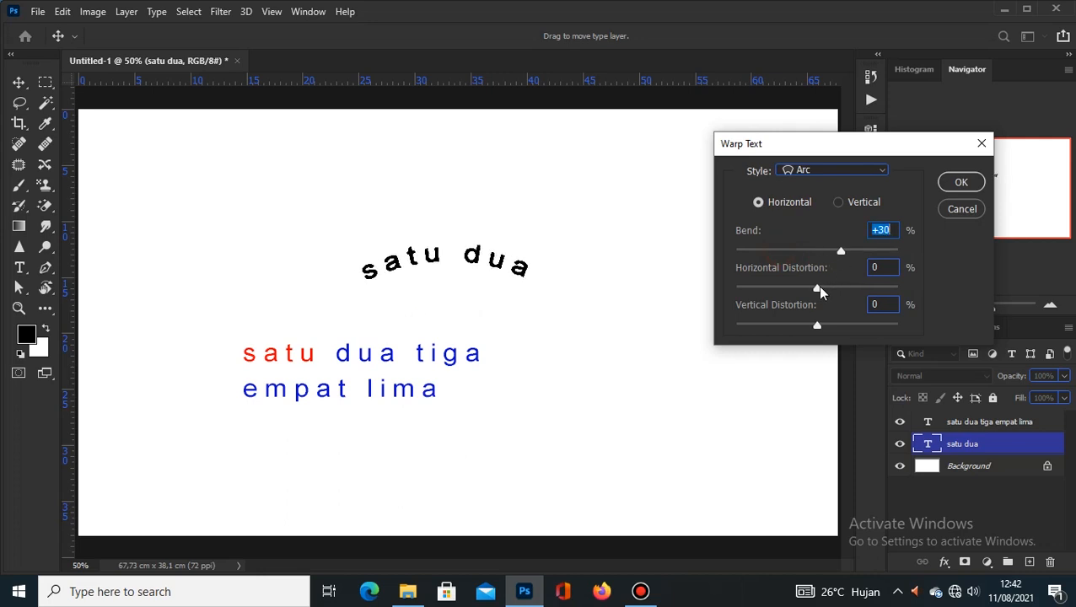
drag(818, 286, 796, 300)
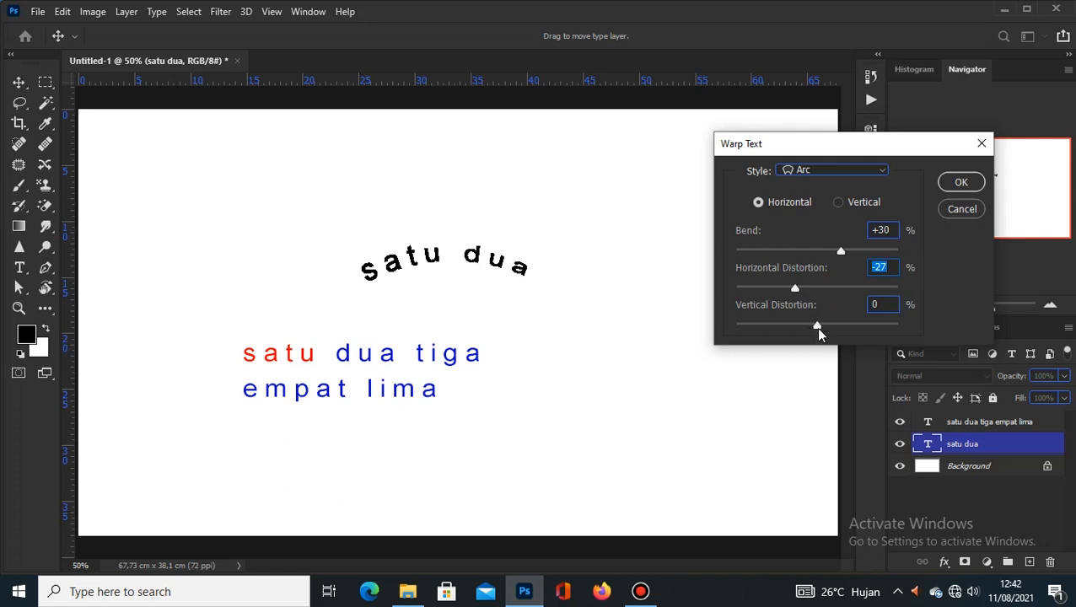
mouse_move(818, 329)
mouse_down()
mouse_move(829, 325)
mouse_move(812, 329)
mouse_up()
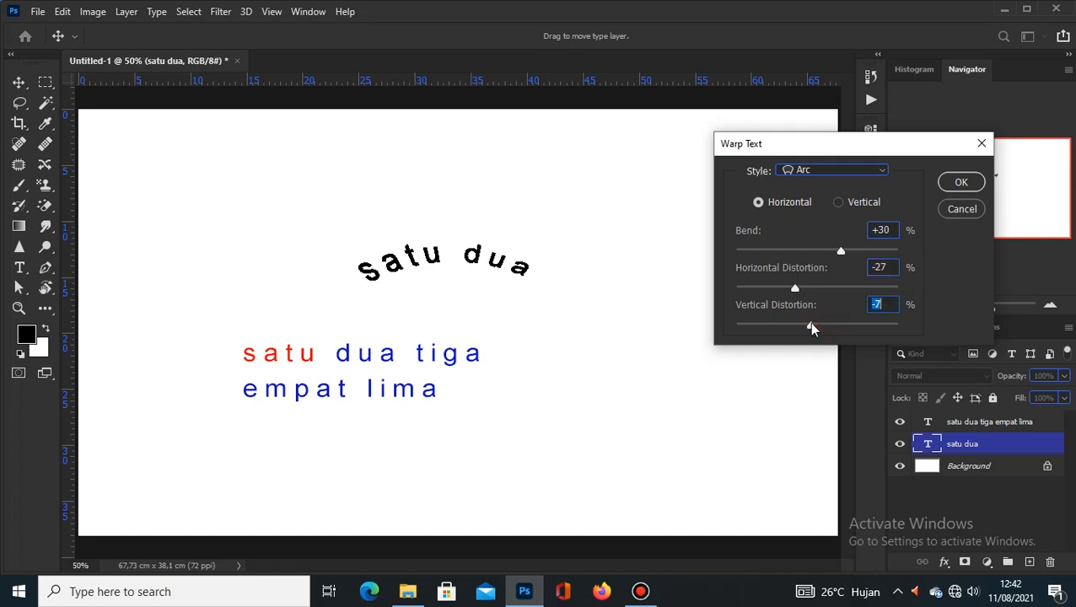
click(877, 172)
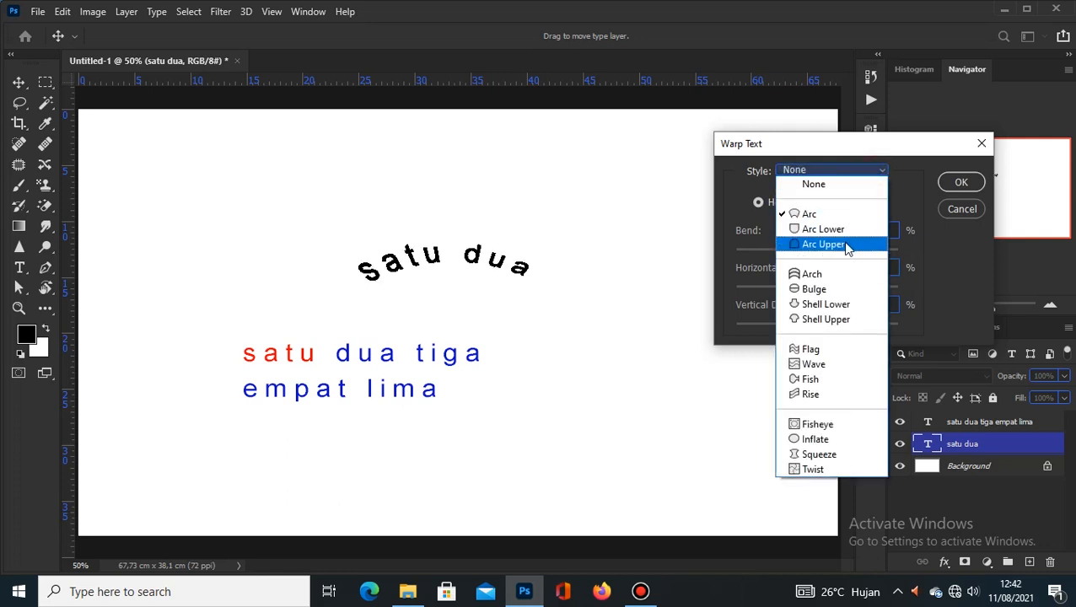
click(832, 351)
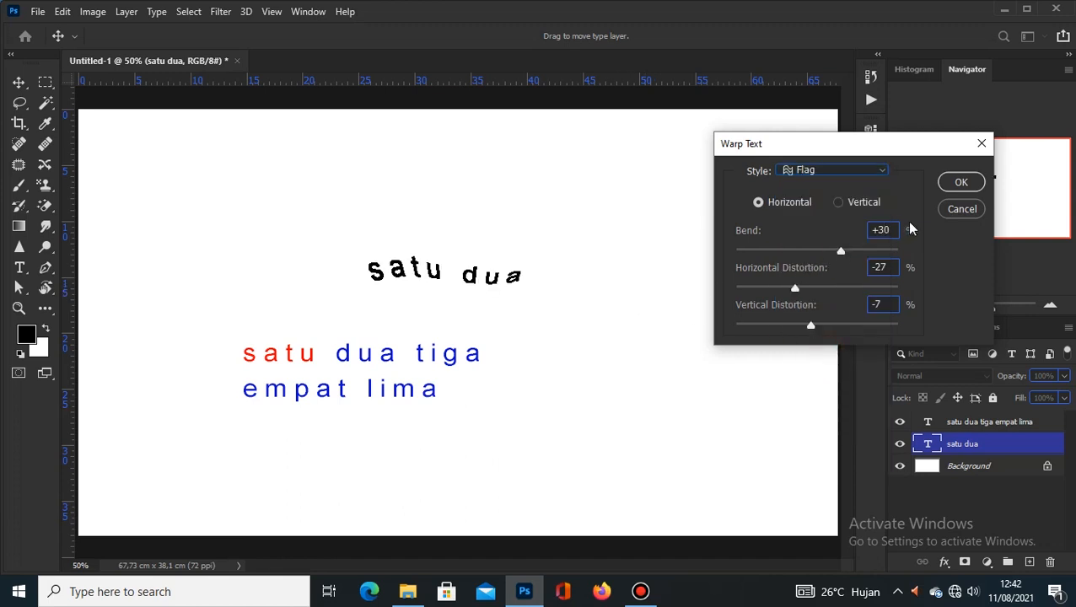
click(961, 191)
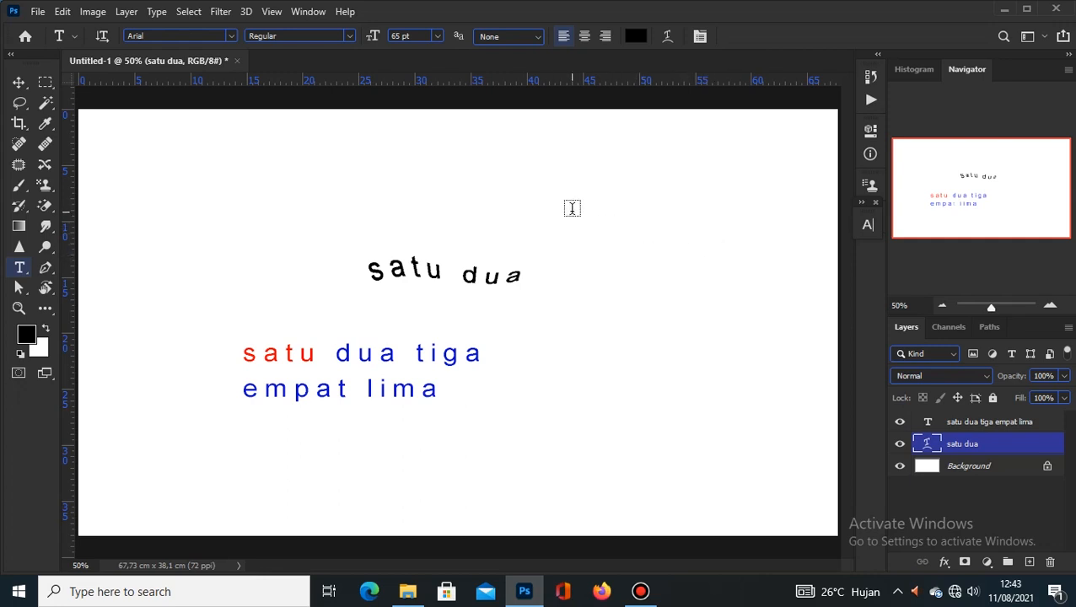
Step: Show the Character panel via Window and select the 'satu dua tiga empat lima' layer
click(308, 11)
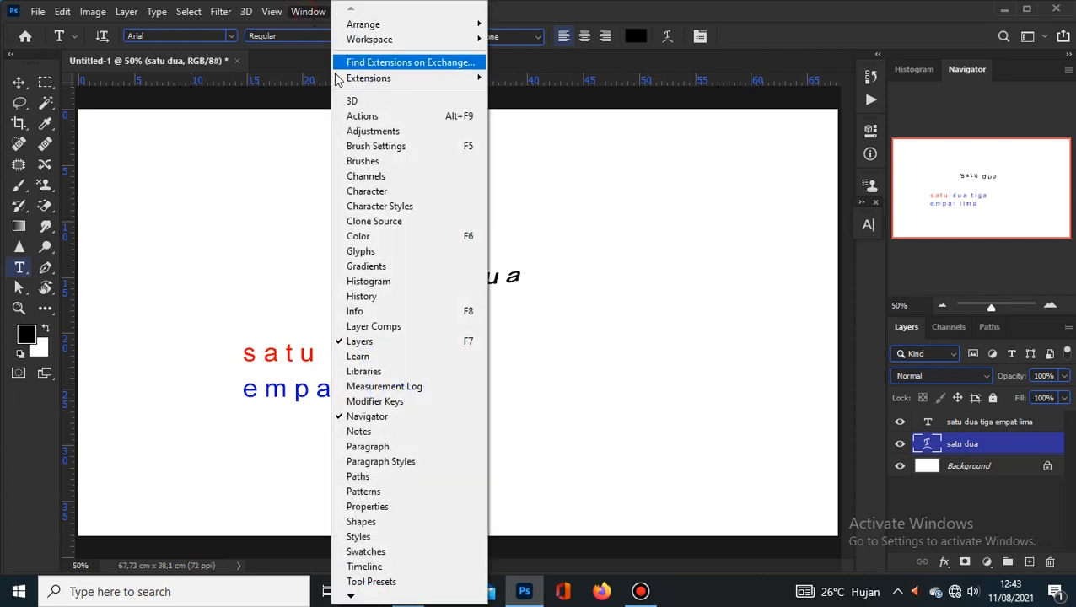
click(392, 193)
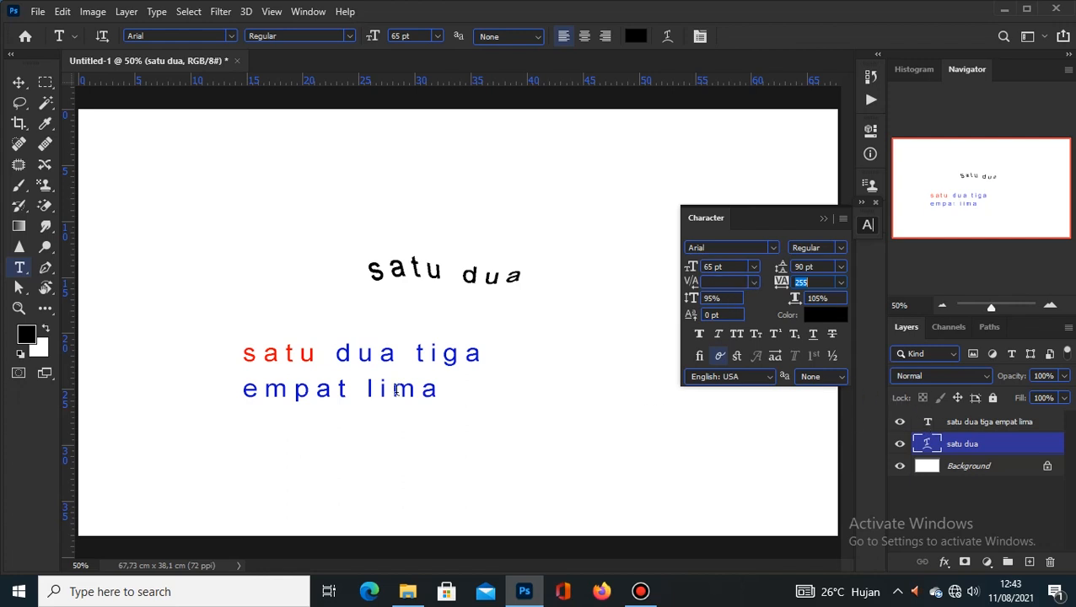
click(977, 428)
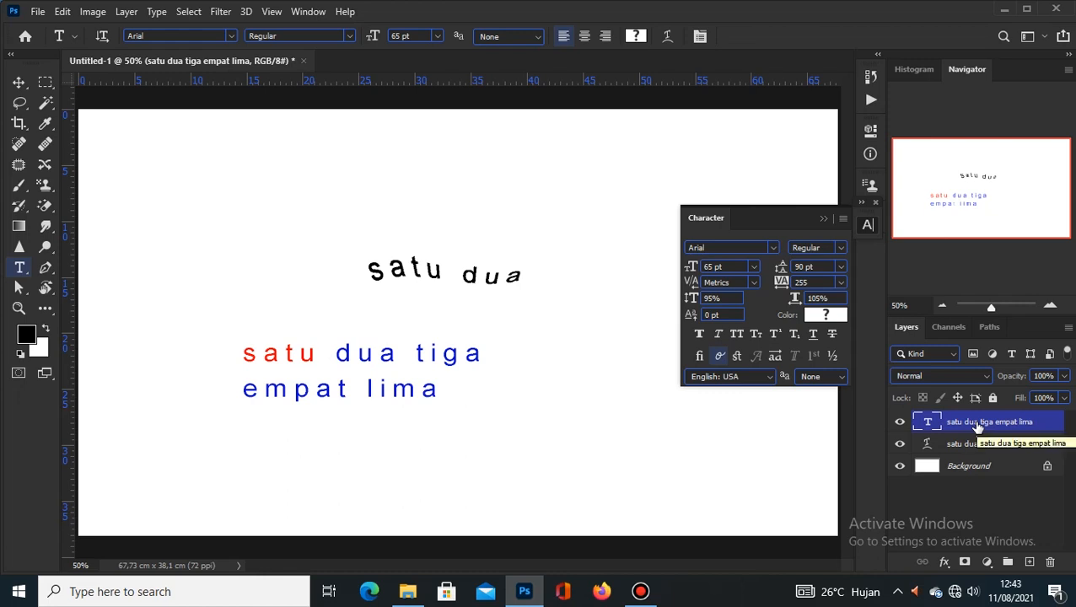
Step: Set the paragraph leading to 91 pt, trying kerning 200 before returning it to 0
mouse_move(781, 275)
mouse_down()
mouse_move(794, 277)
mouse_move(766, 277)
mouse_move(778, 276)
mouse_up()
click(777, 279)
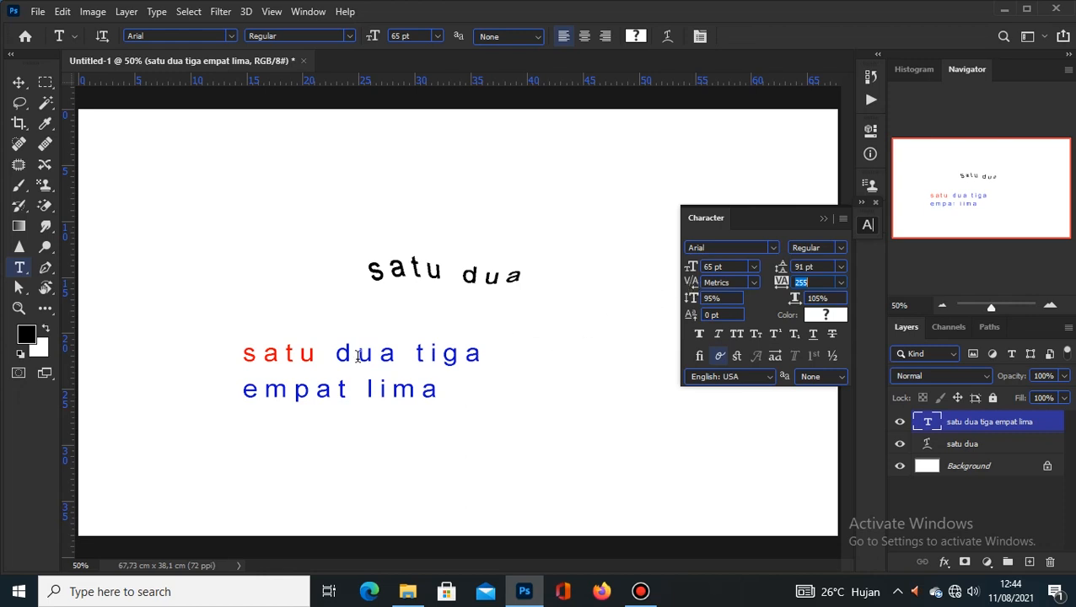
click(297, 355)
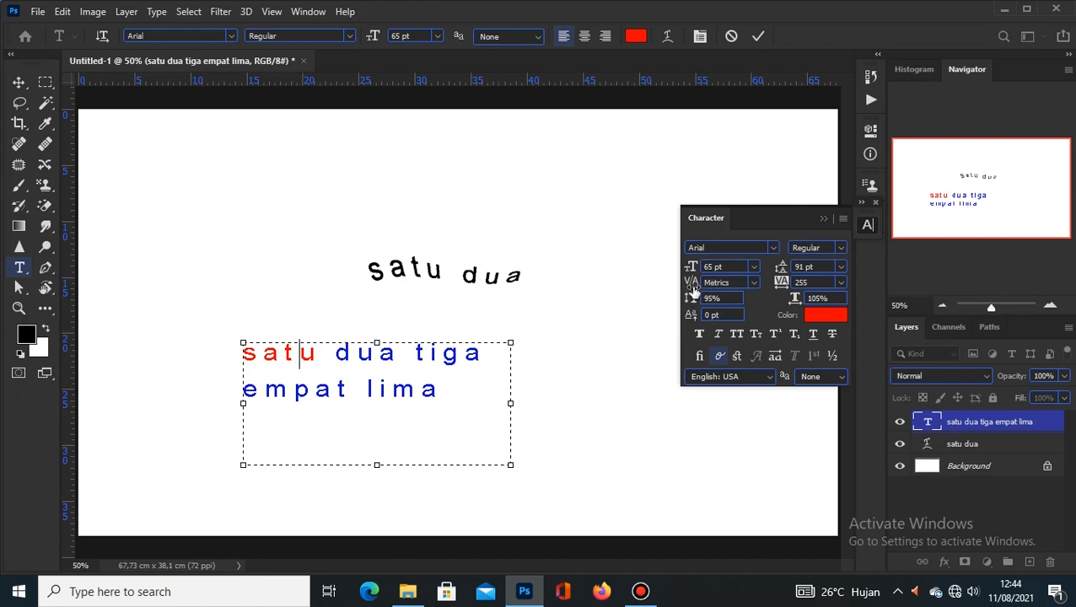
click(752, 284)
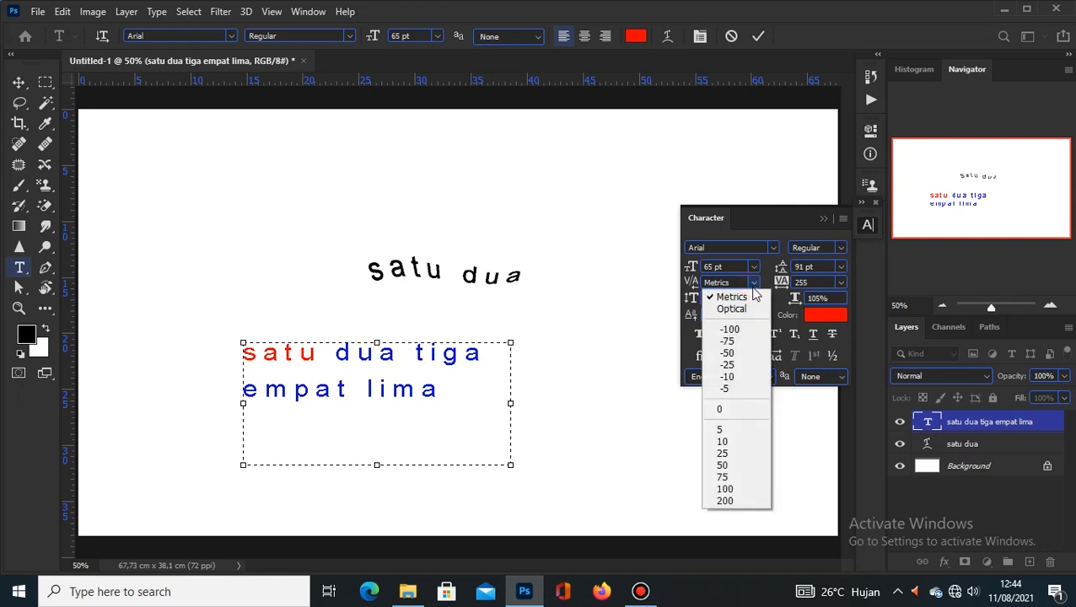
click(733, 501)
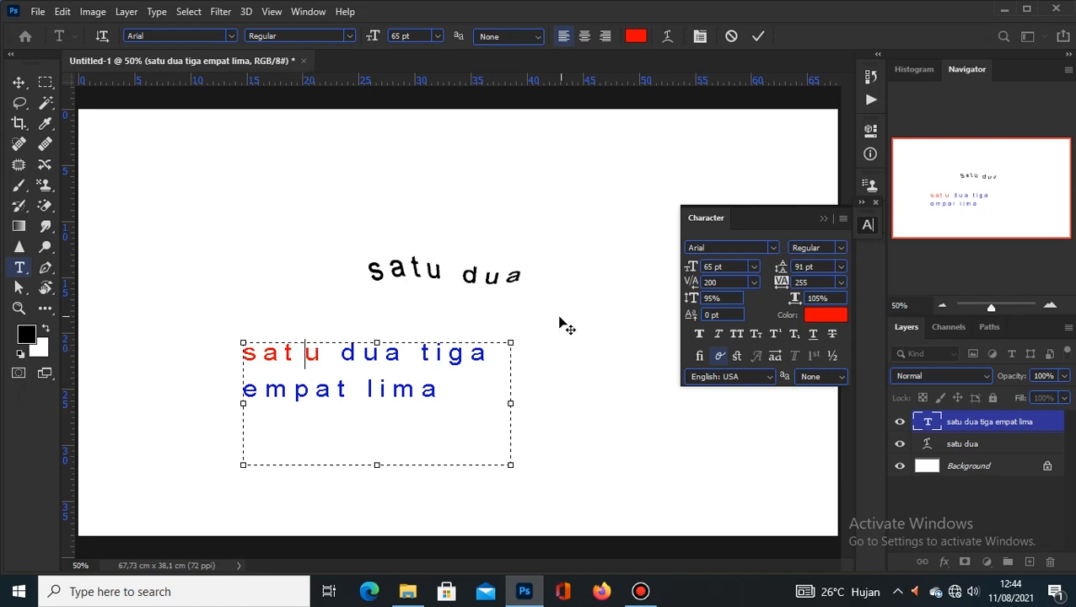
click(753, 282)
click(737, 410)
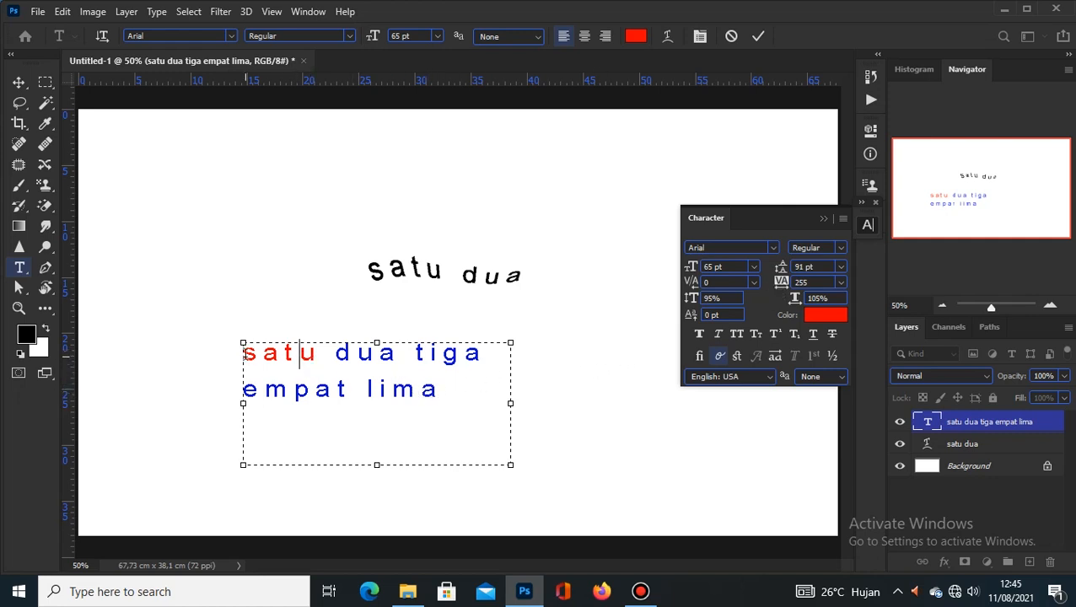
Step: Select all the paragraph text, try tracking 100, -5 and 0, then settle on 280
drag(244, 355, 530, 377)
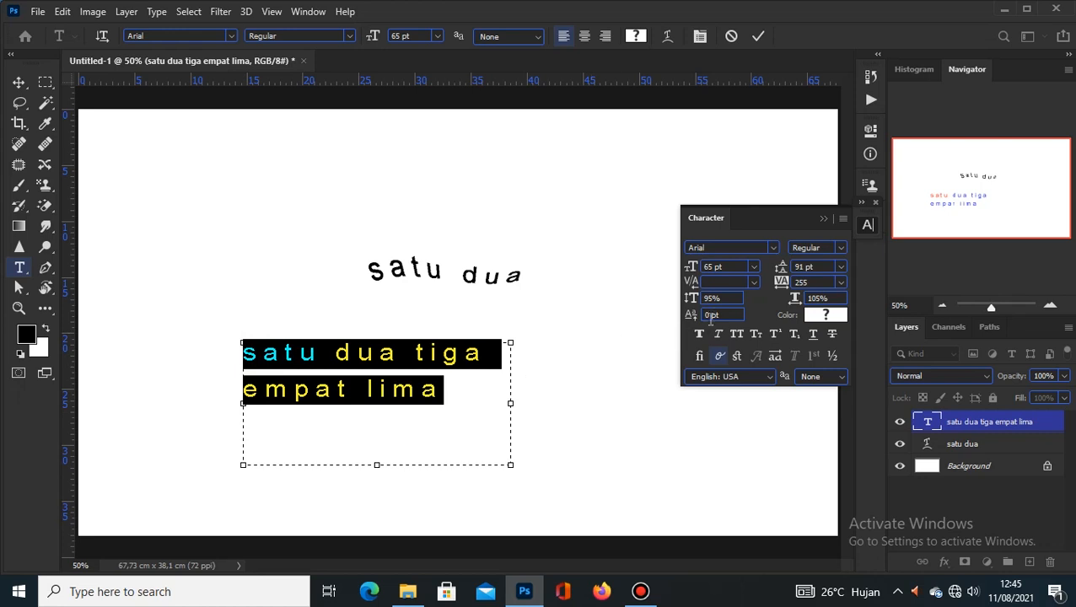
click(841, 283)
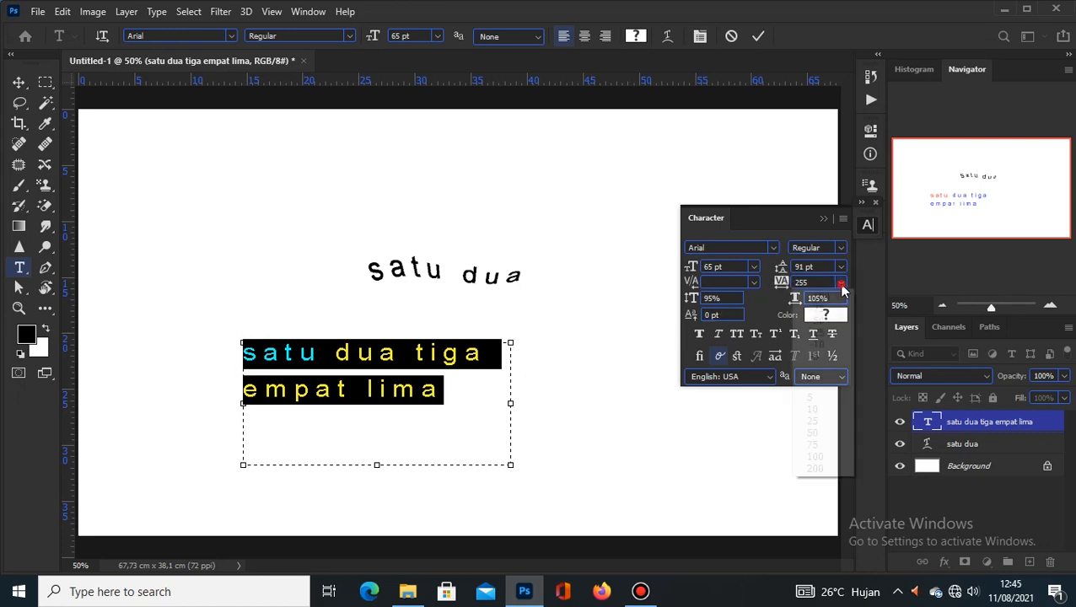
click(827, 457)
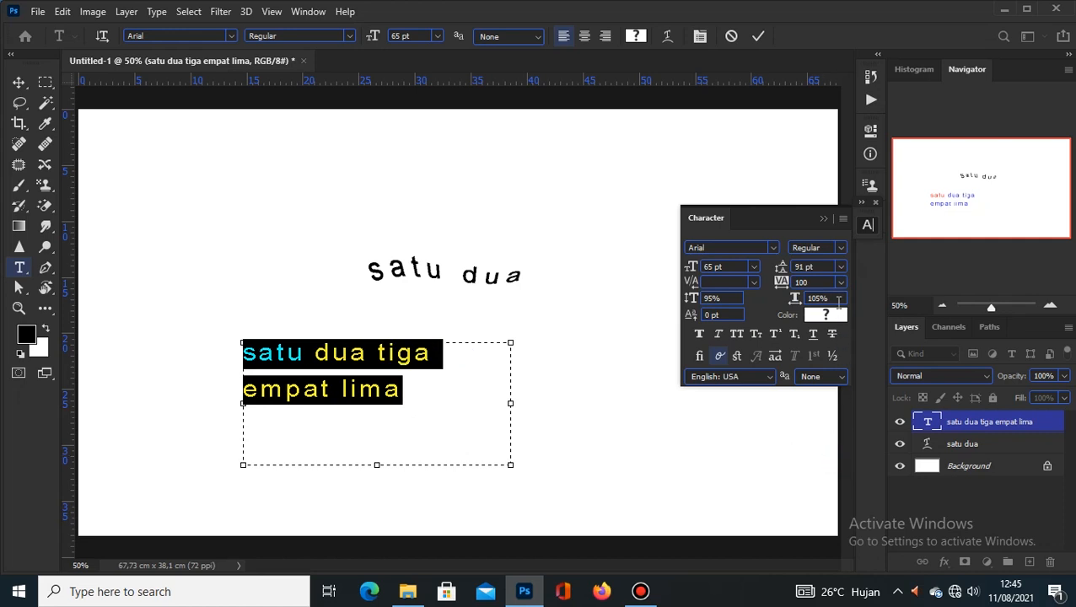
click(841, 282)
click(834, 357)
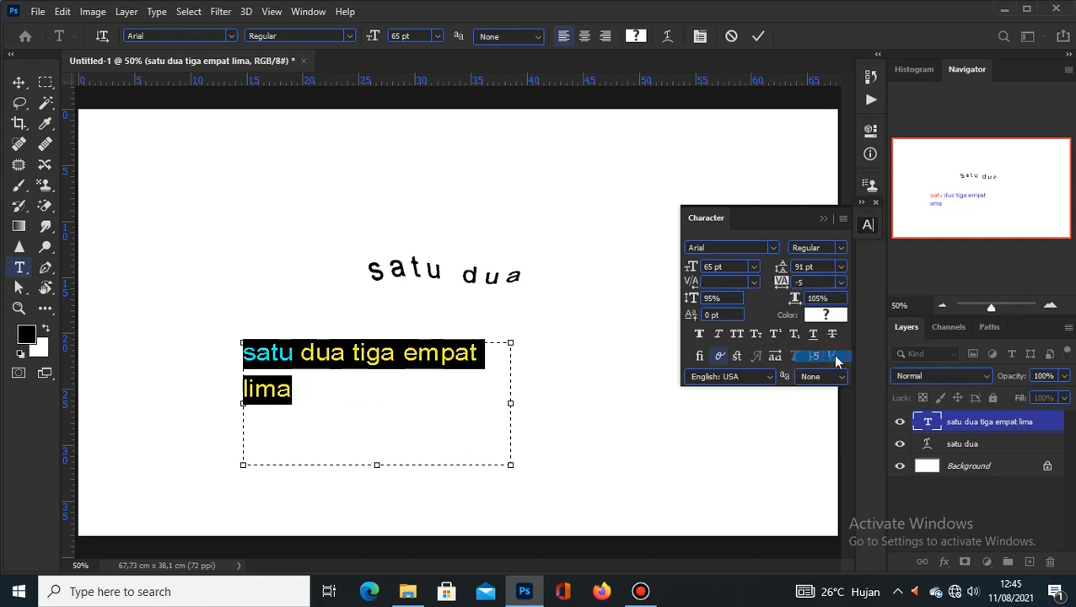
click(841, 285)
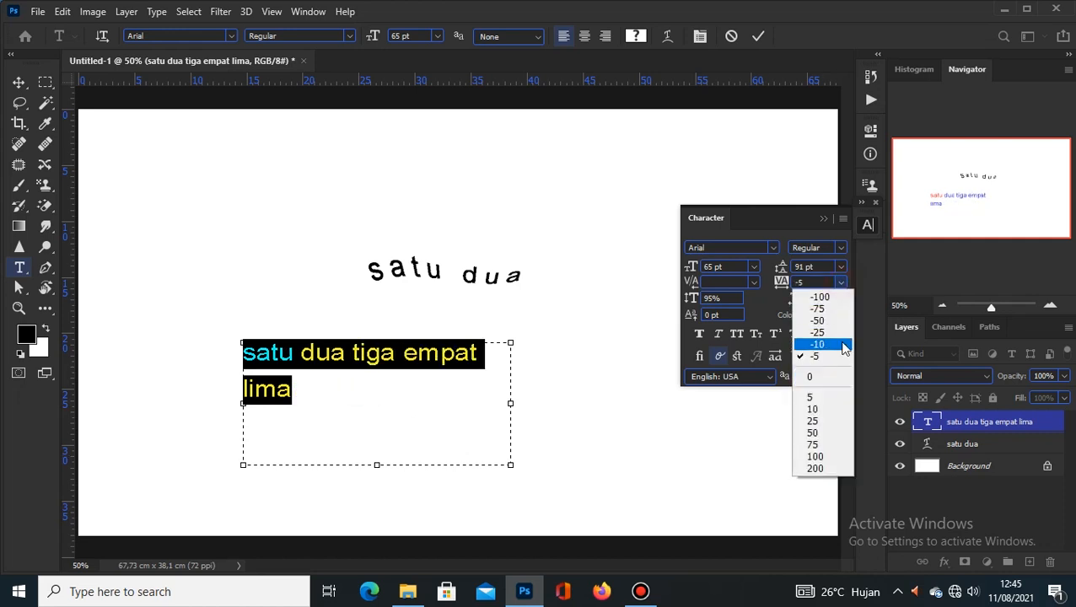
click(816, 376)
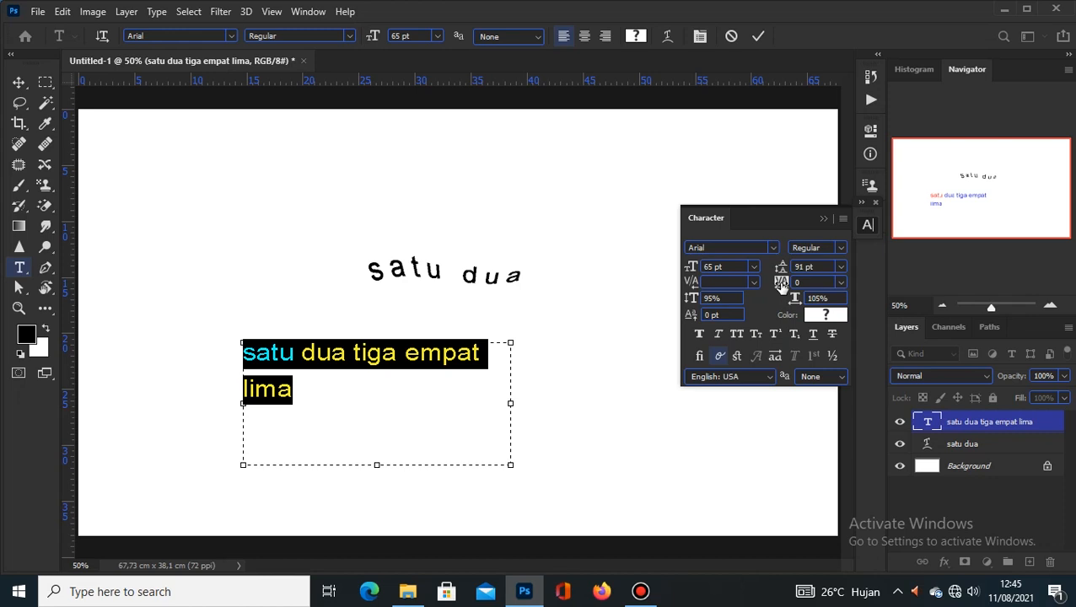
drag(782, 285, 774, 287)
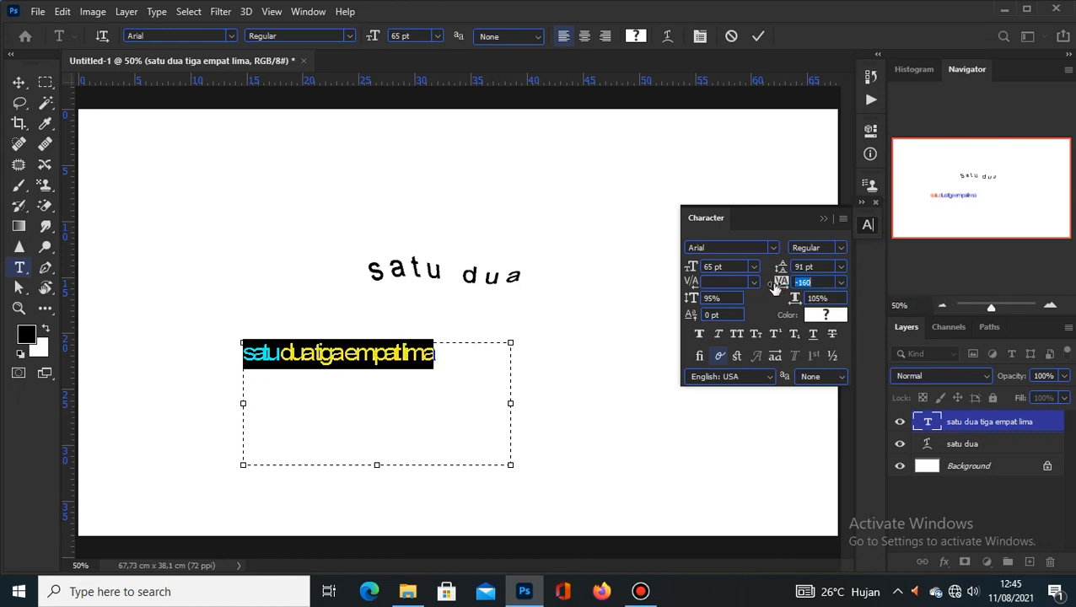
drag(774, 287, 795, 288)
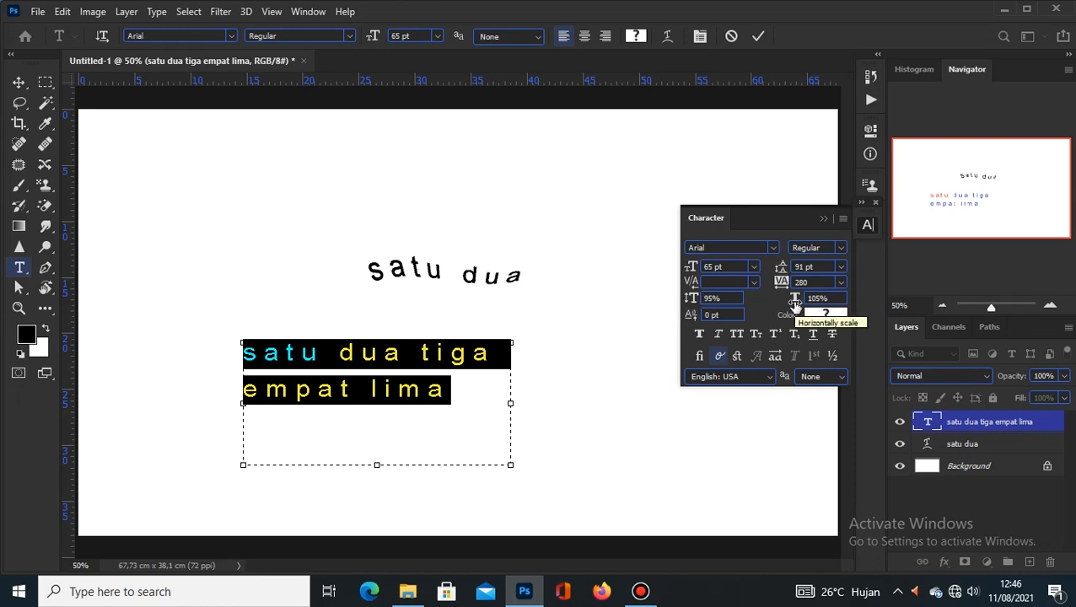
Step: Set vertical scale to 103% and horizontal scale to 100%, then commit the edit
click(692, 304)
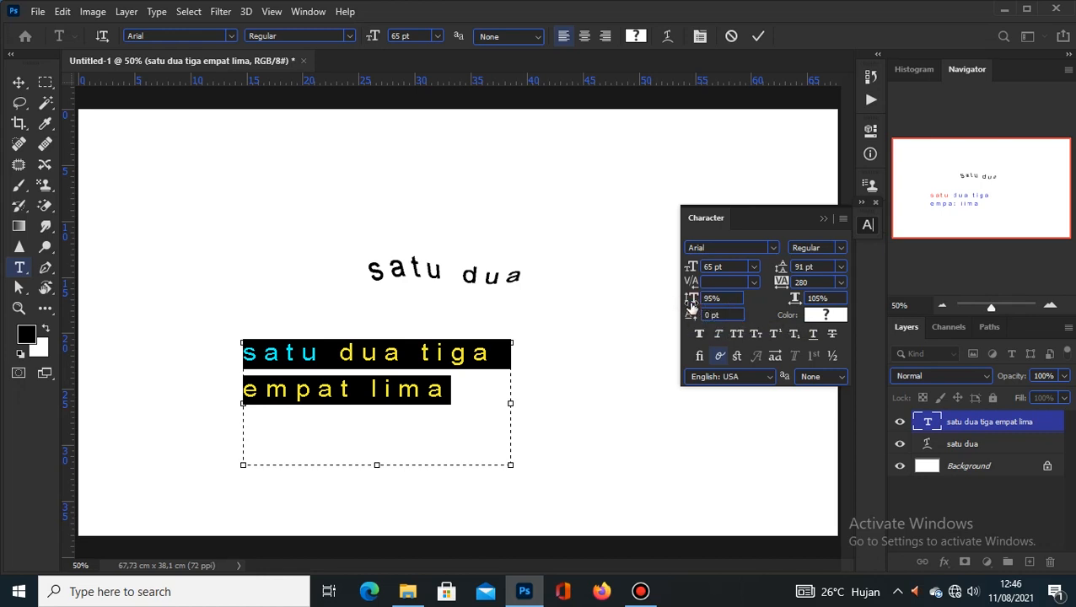
mouse_move(692, 306)
mouse_down()
mouse_move(721, 310)
mouse_move(684, 312)
mouse_move(700, 311)
mouse_up()
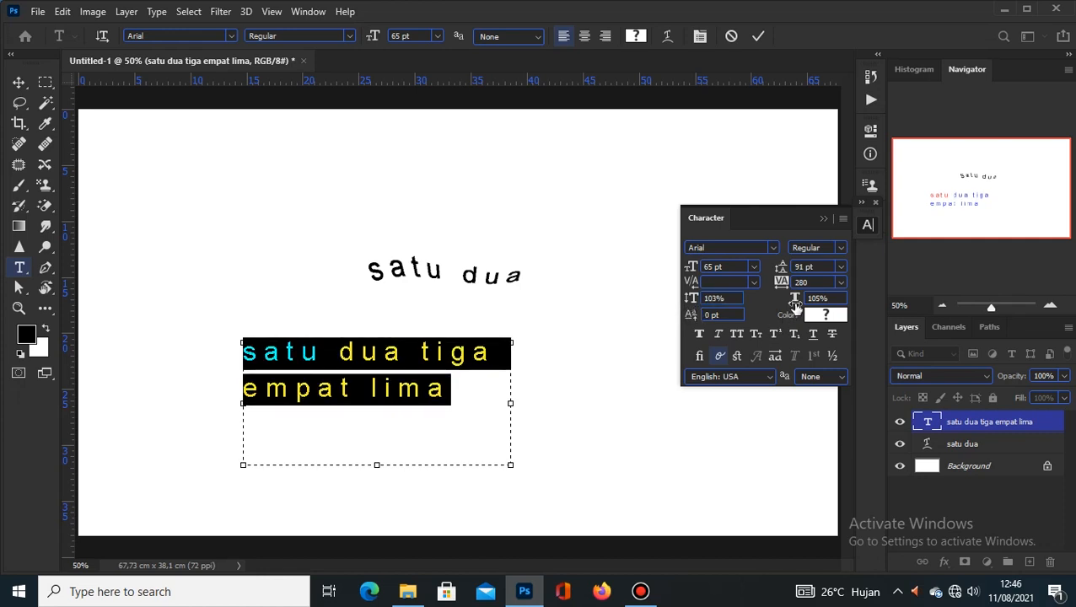
mouse_move(795, 303)
mouse_down()
mouse_move(817, 303)
mouse_move(791, 319)
mouse_up()
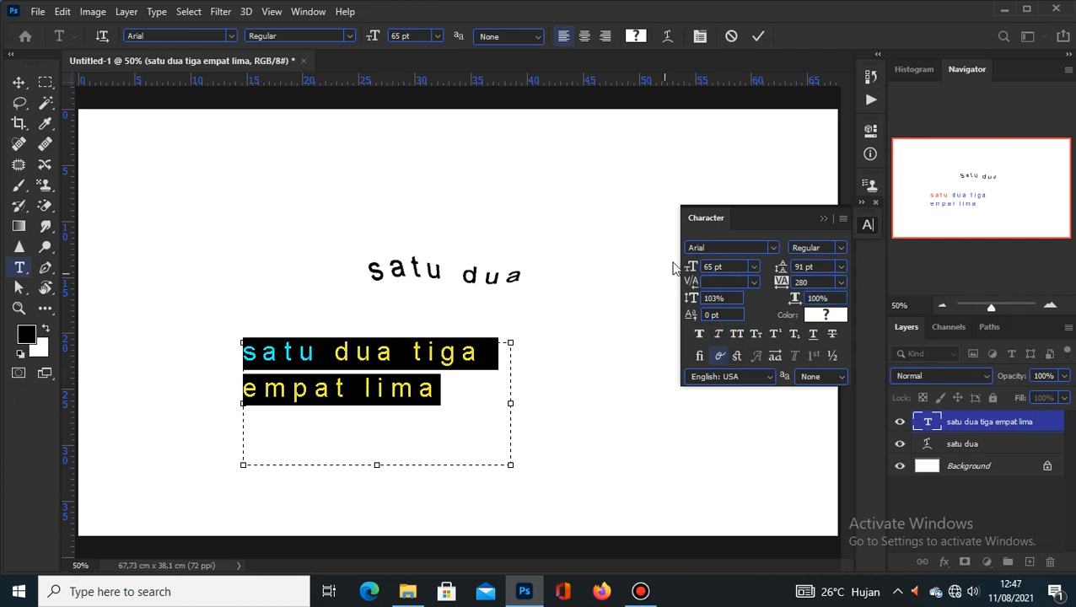
click(758, 37)
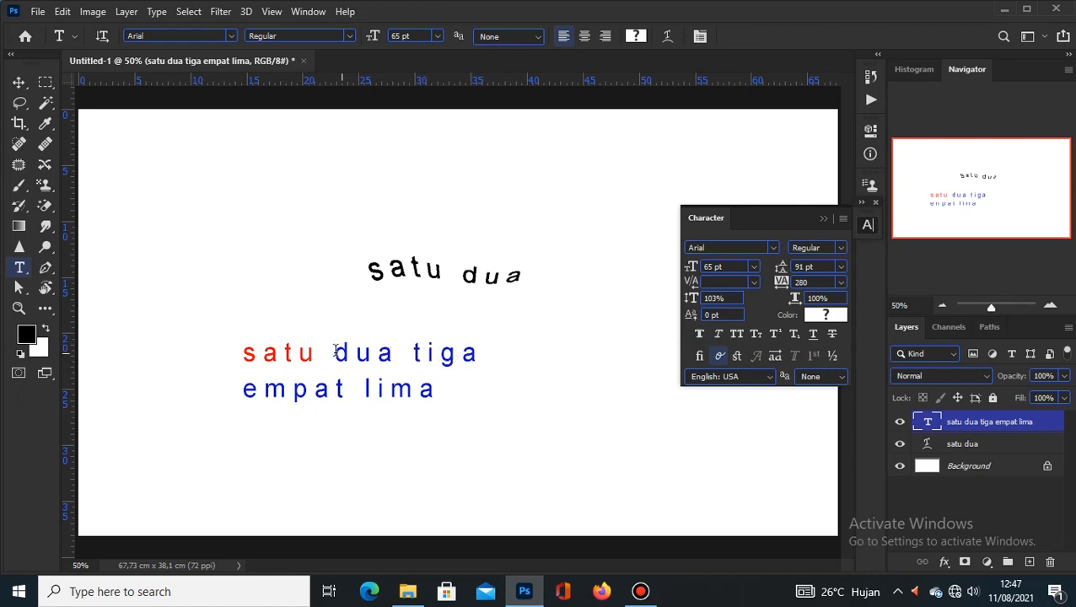
Step: Select the 'u' in 'satu', set its baseline shift to 0 pt and commit
click(299, 355)
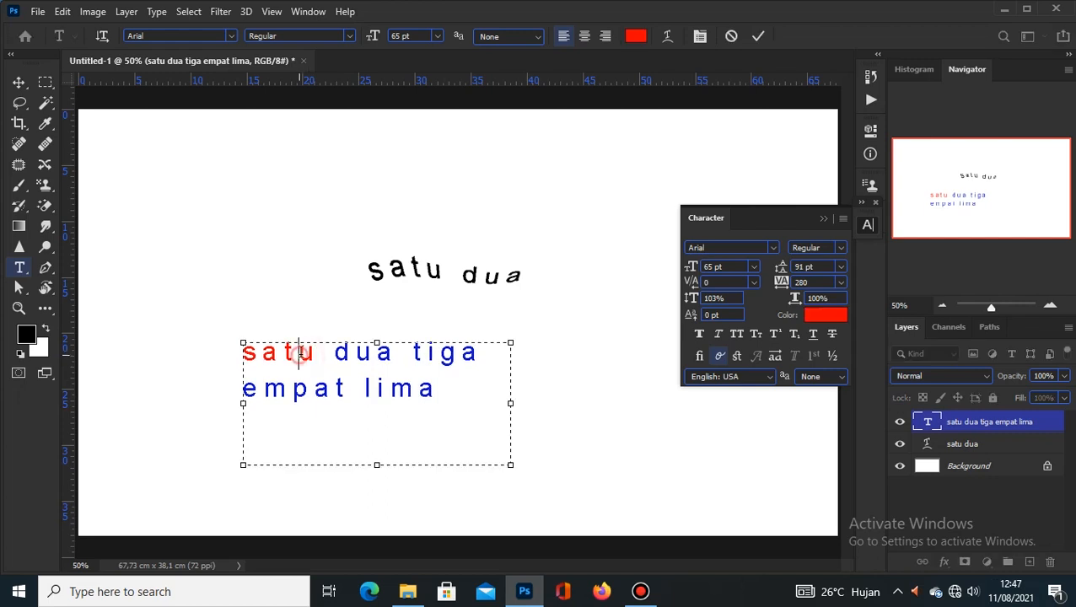
drag(299, 355, 320, 355)
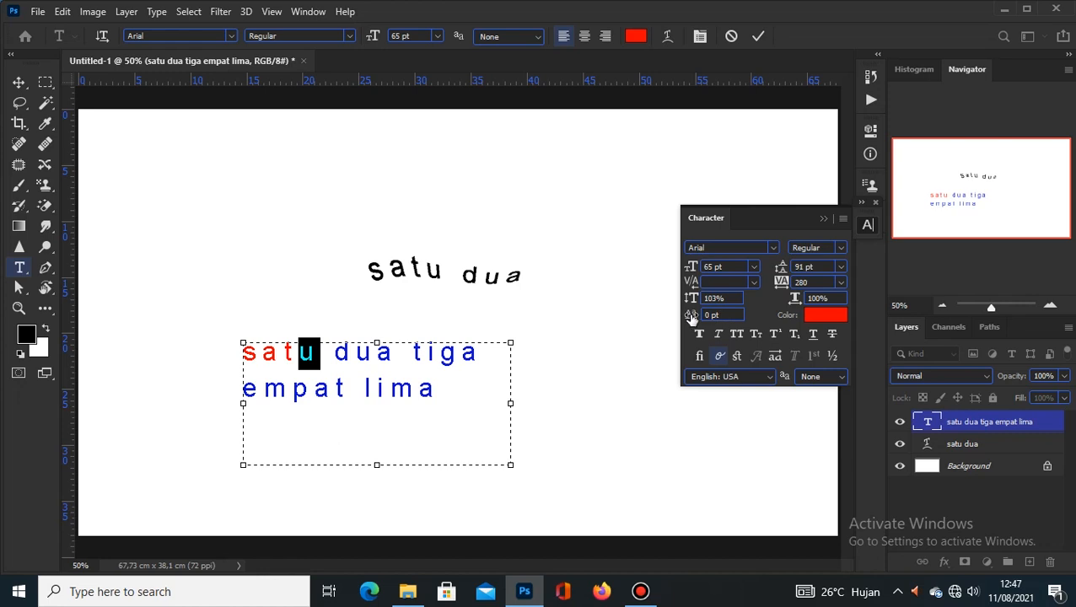
drag(690, 315, 726, 327)
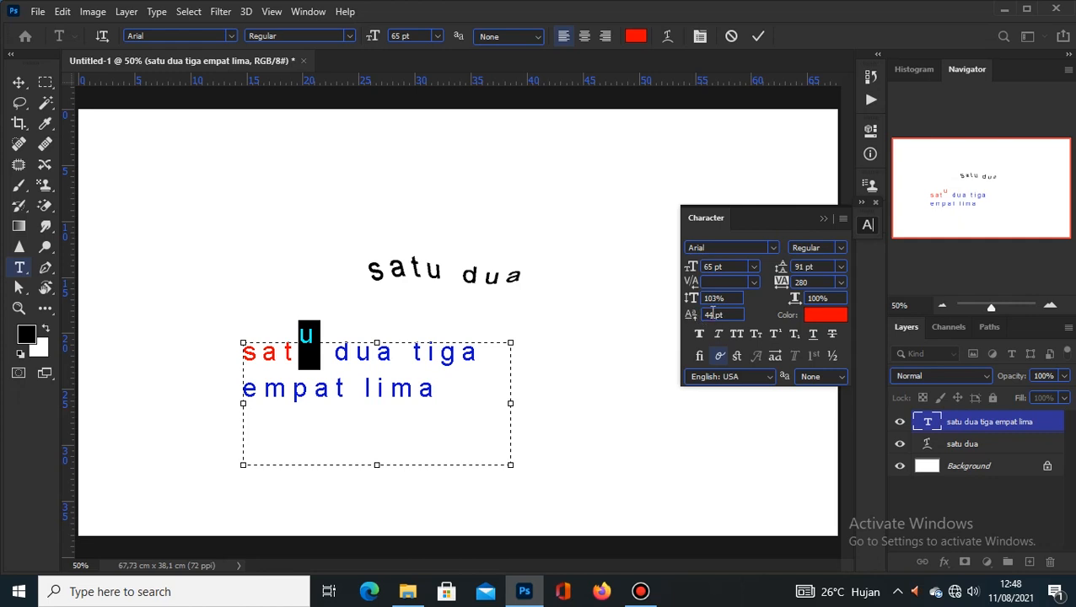
click(713, 314)
text(0)
key(Return)
click(758, 35)
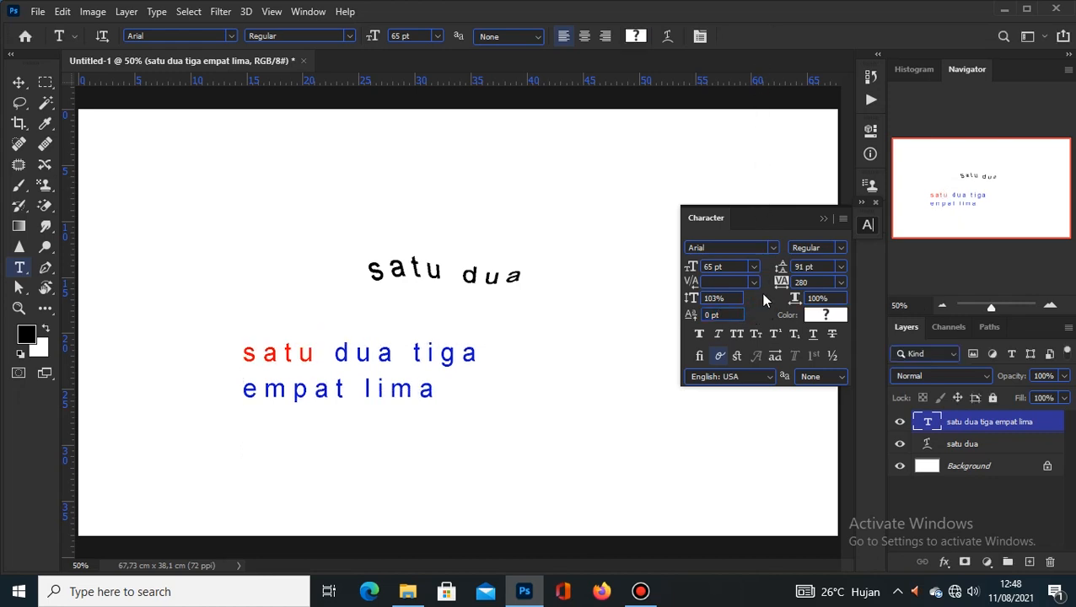
click(701, 334)
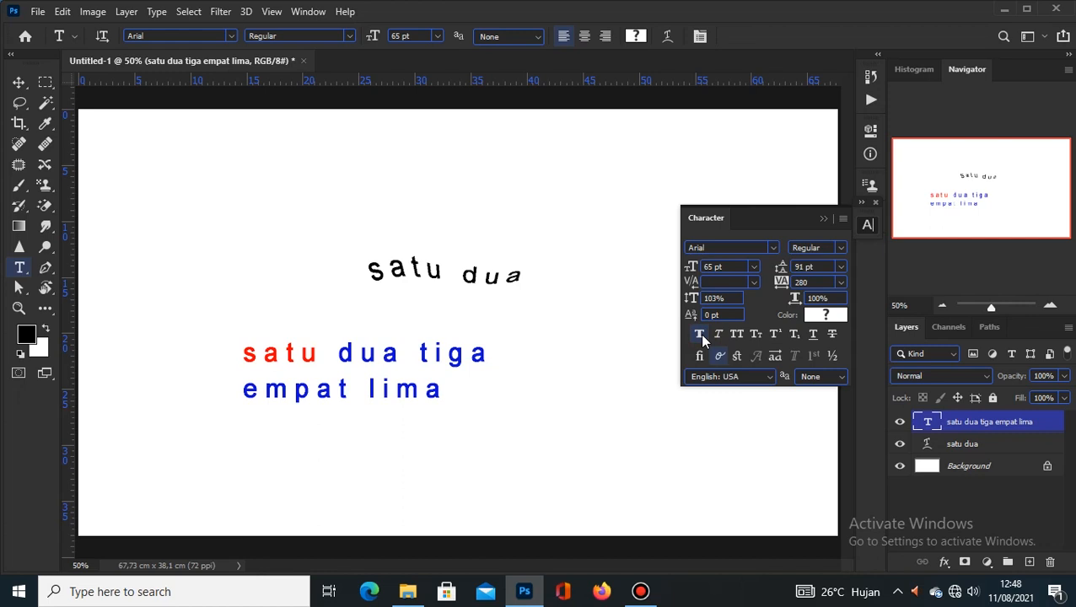
click(699, 333)
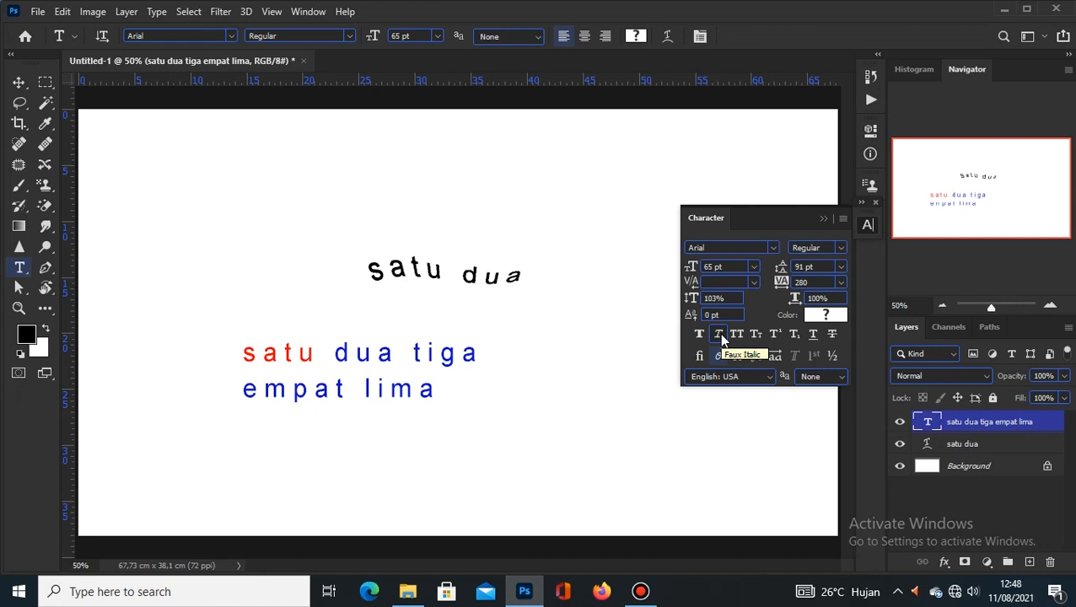
click(719, 333)
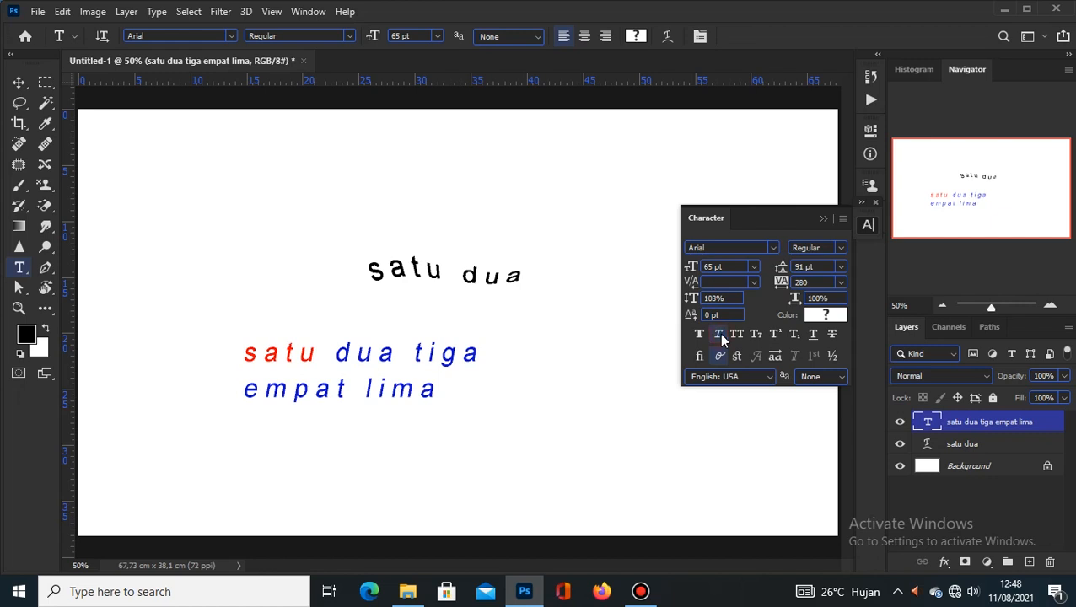
click(722, 335)
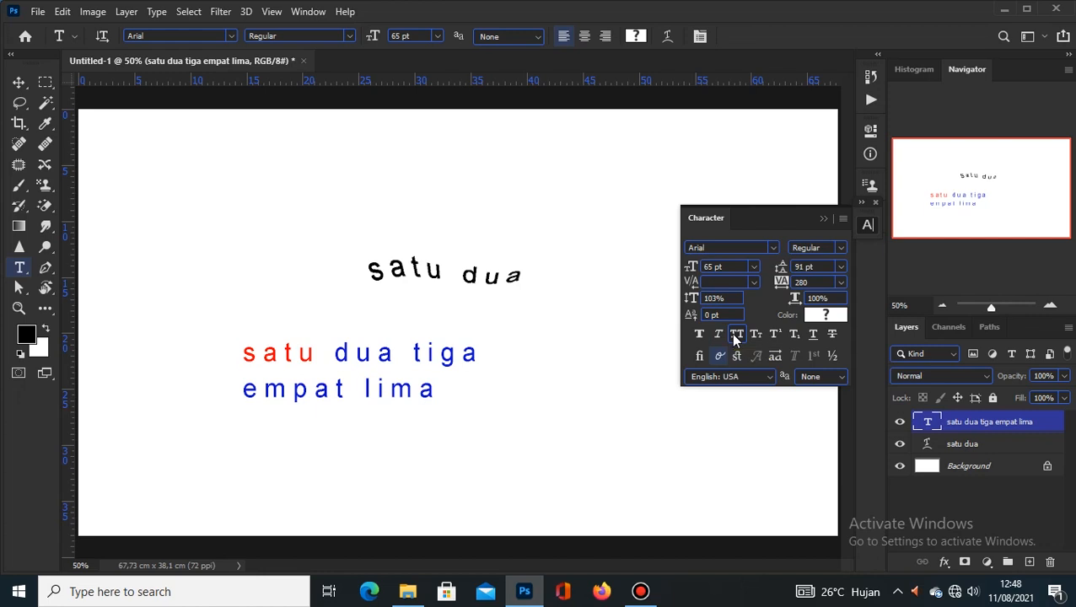
click(736, 335)
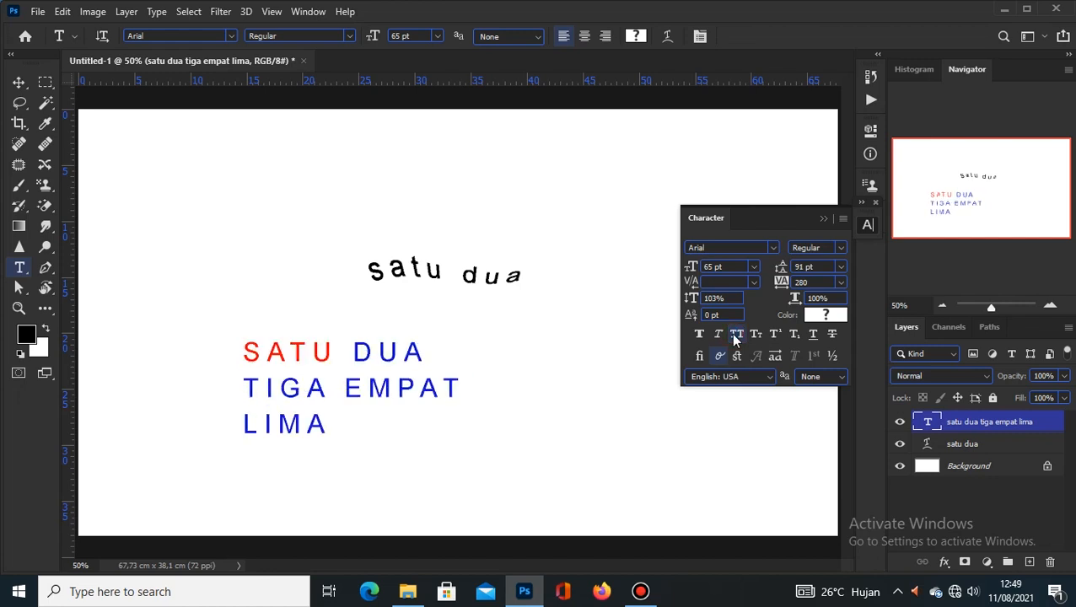
click(736, 335)
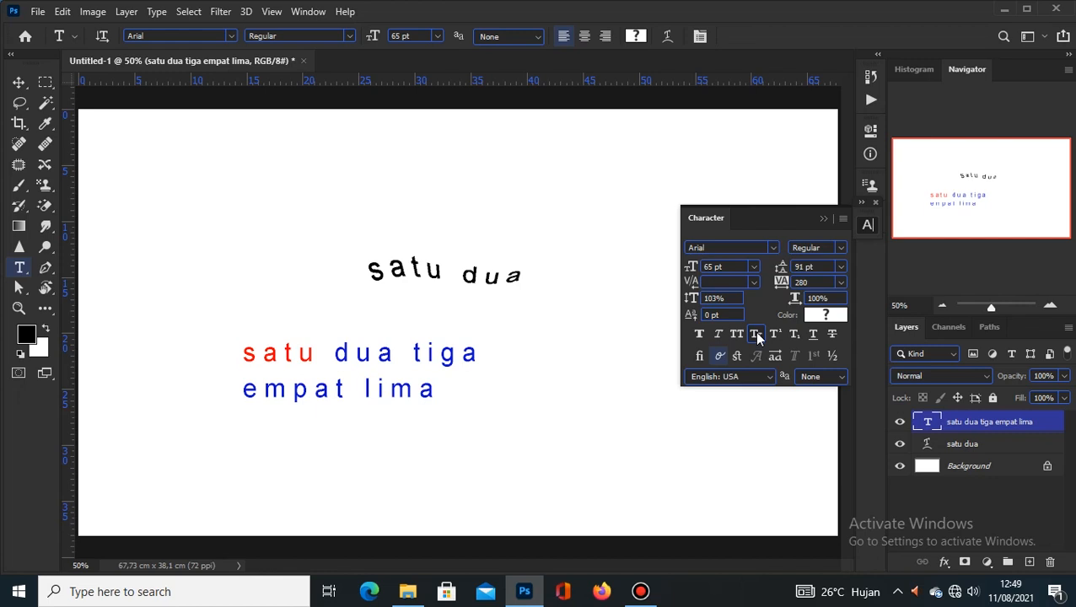
click(755, 335)
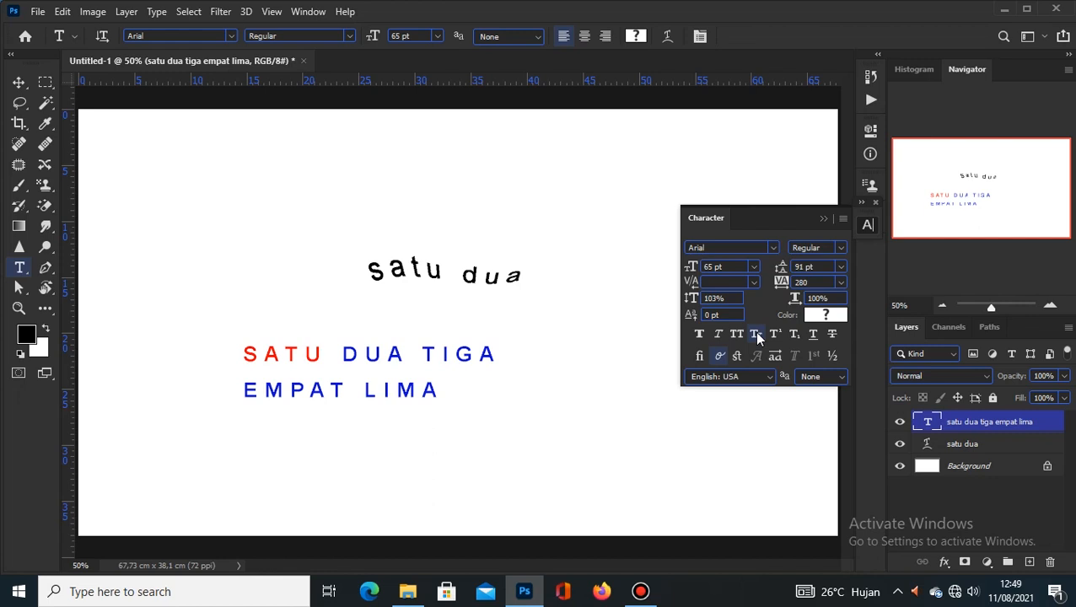
click(736, 335)
click(736, 334)
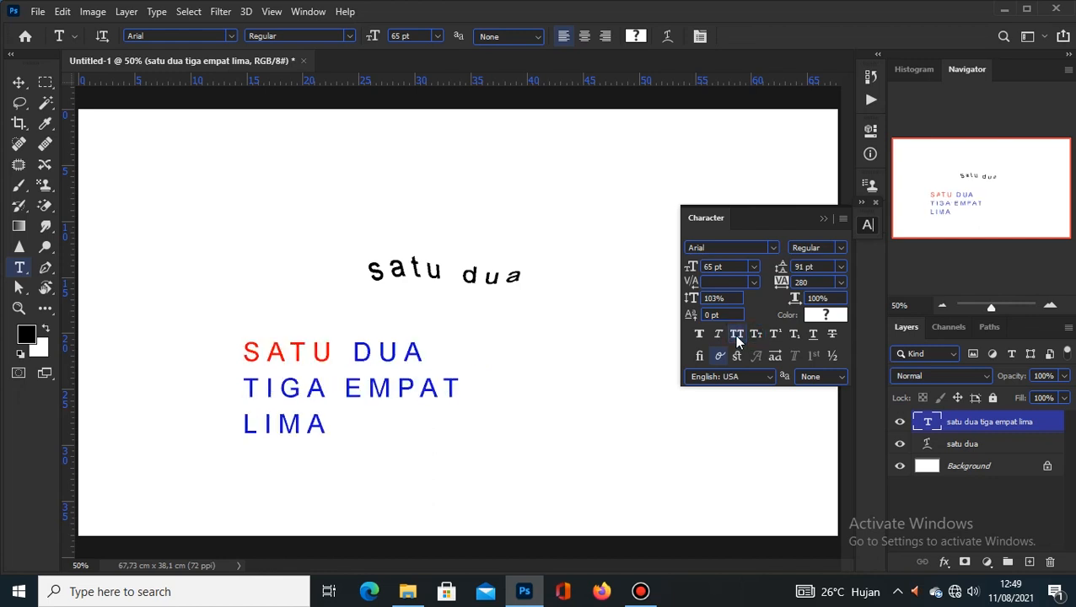
click(756, 335)
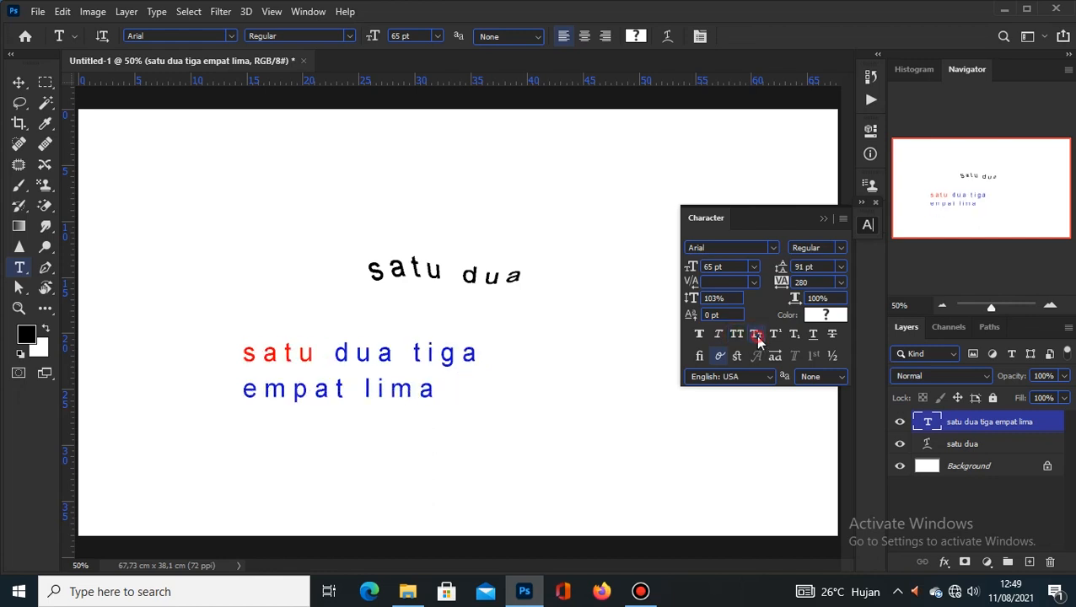
click(756, 335)
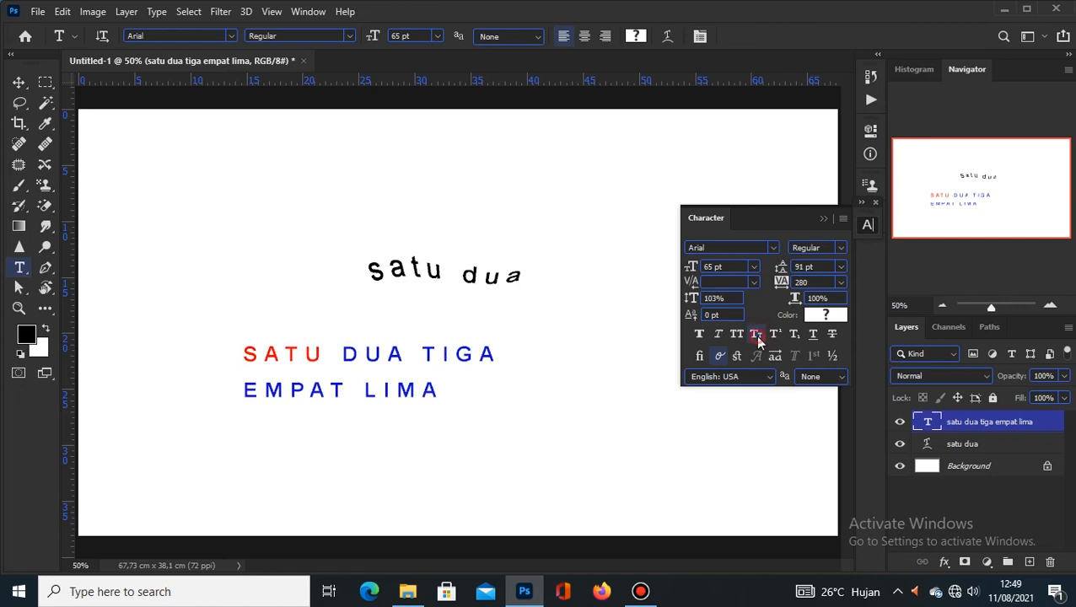
click(756, 336)
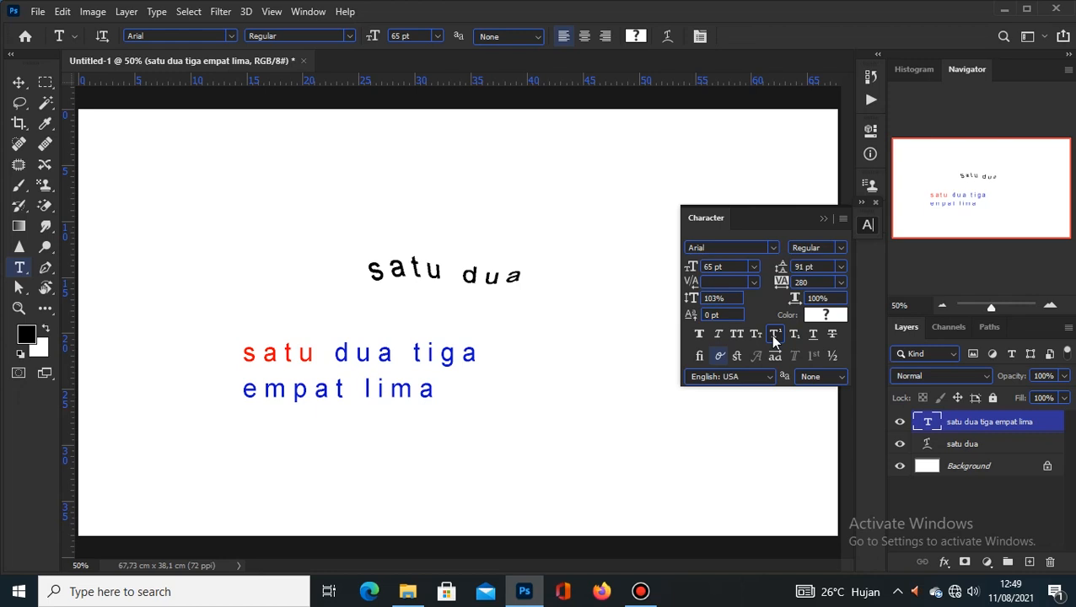
click(774, 335)
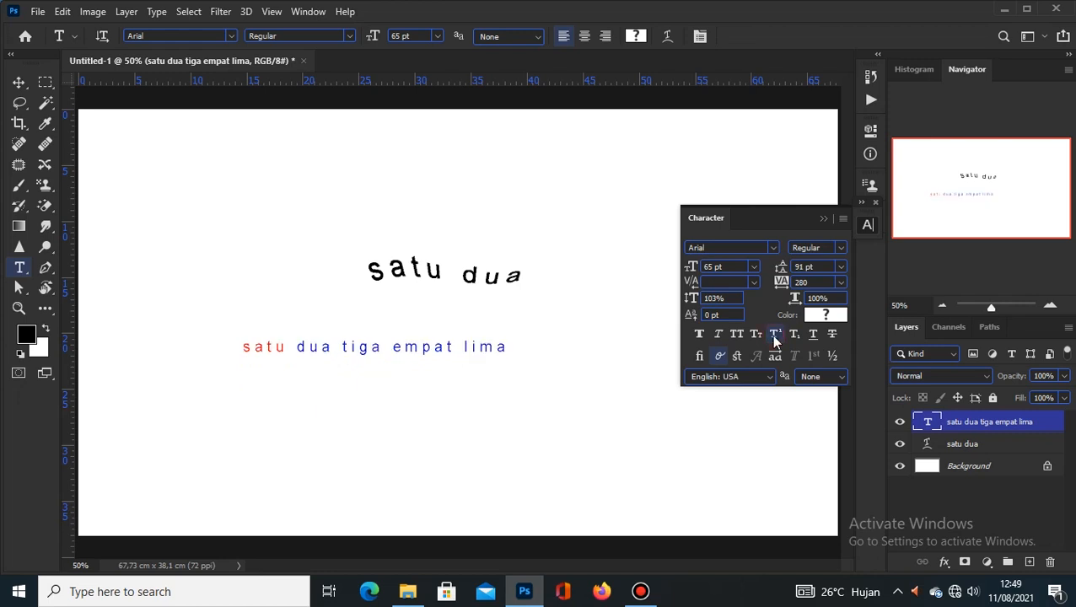
click(774, 334)
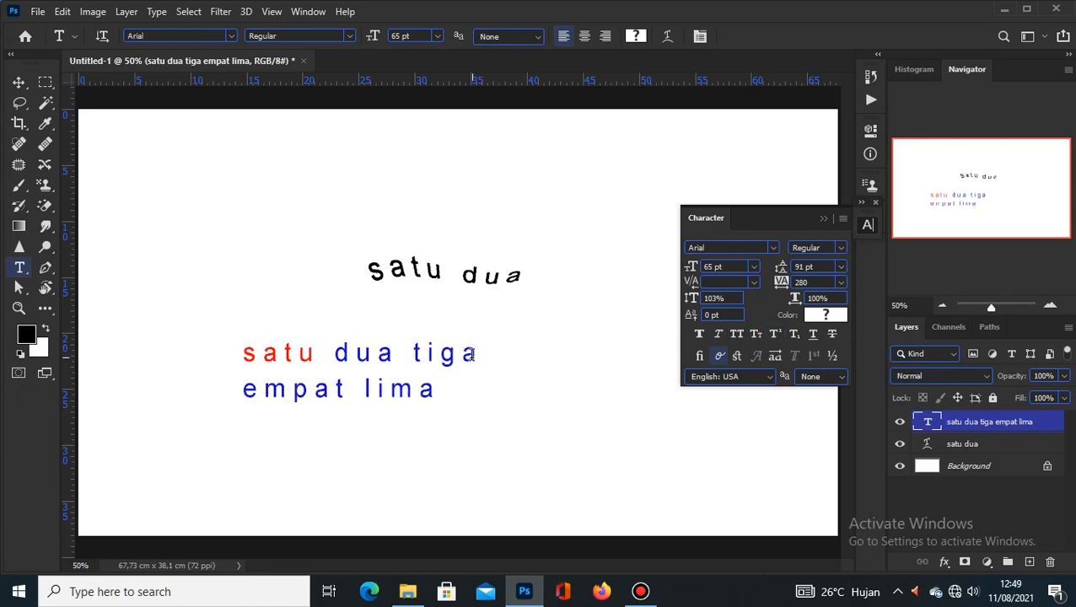
drag(464, 354, 478, 354)
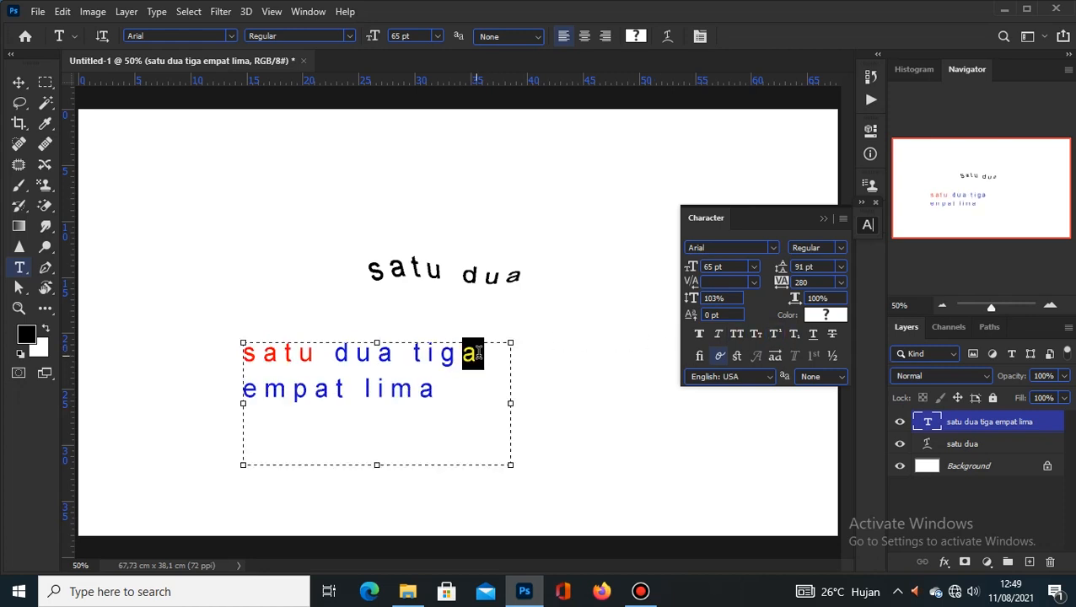
click(776, 336)
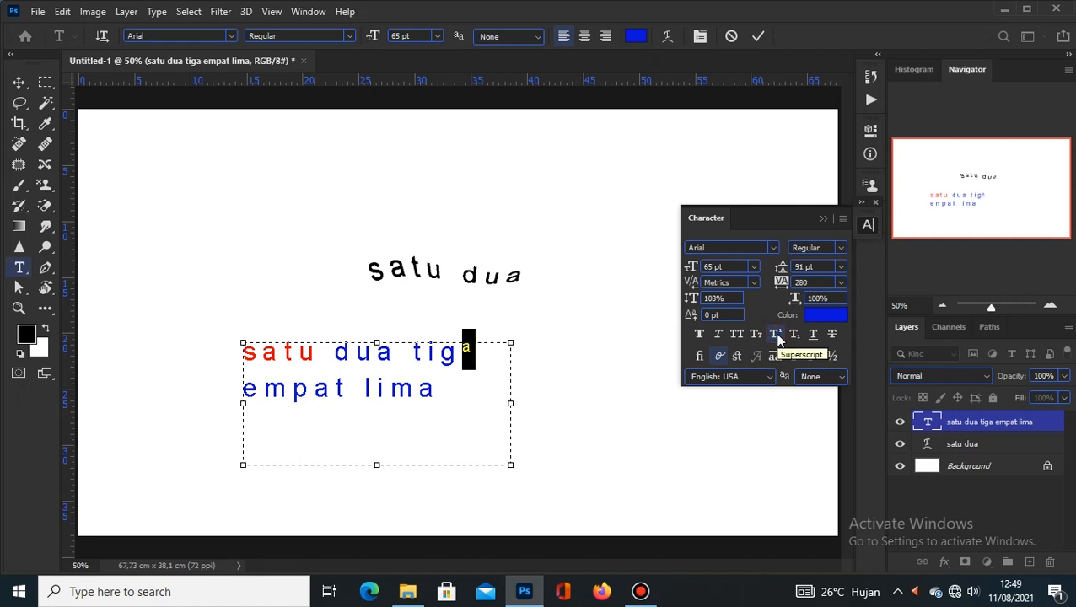
click(776, 336)
click(796, 334)
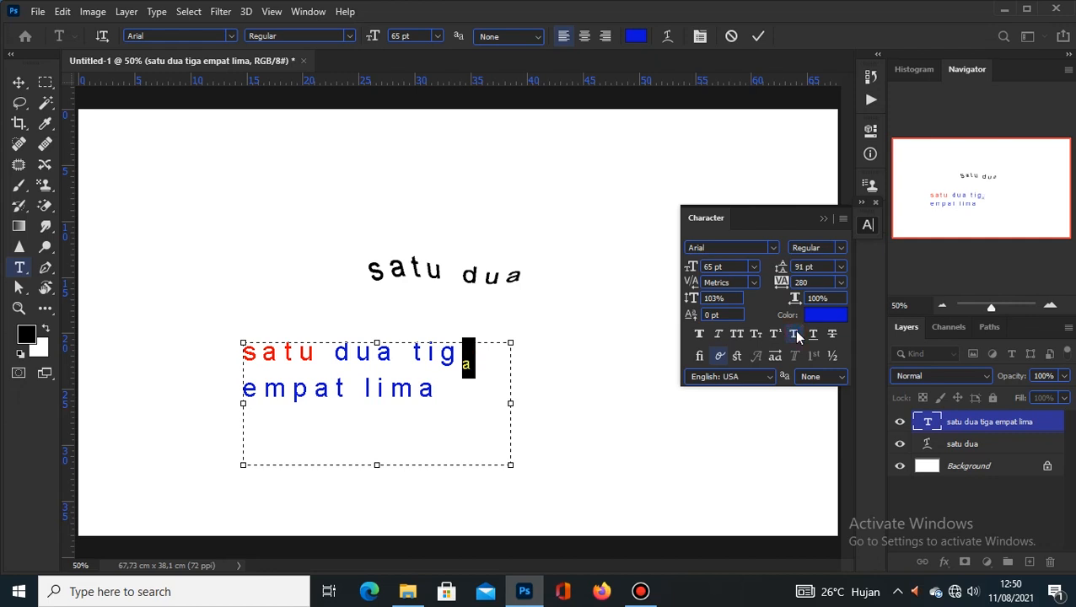
click(796, 334)
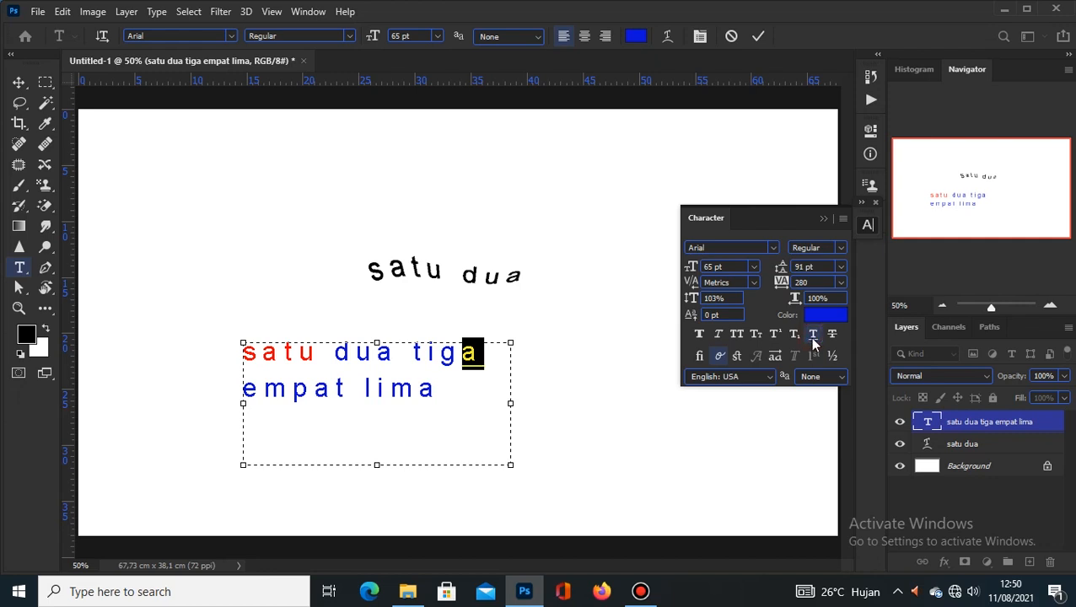
click(758, 38)
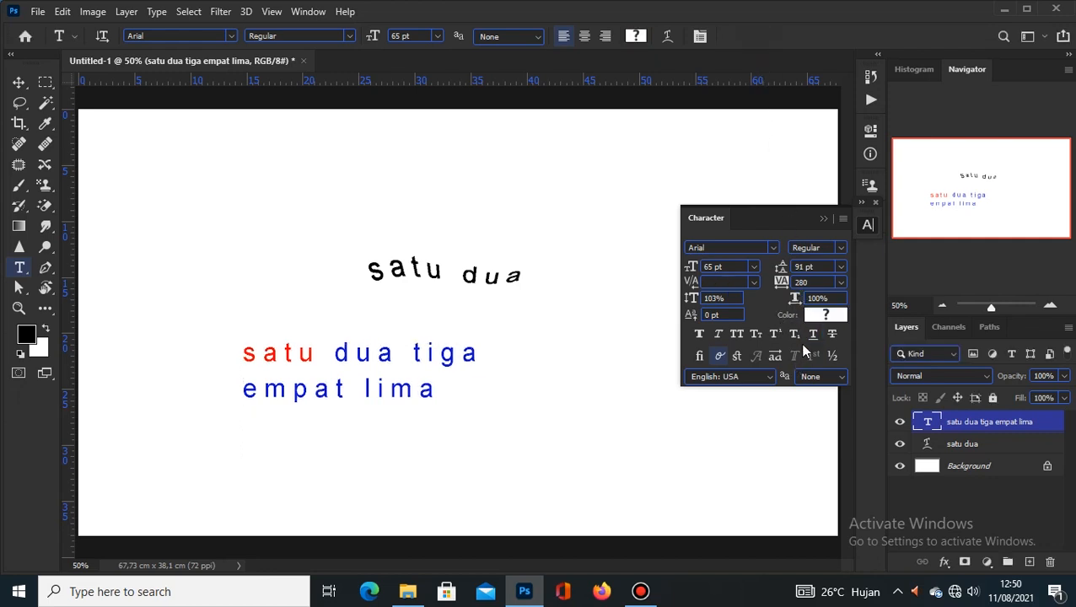
click(812, 335)
Step: Remove the text underline, collapse the Character panel, and switch to the Vertical Type Tool
click(812, 336)
click(824, 219)
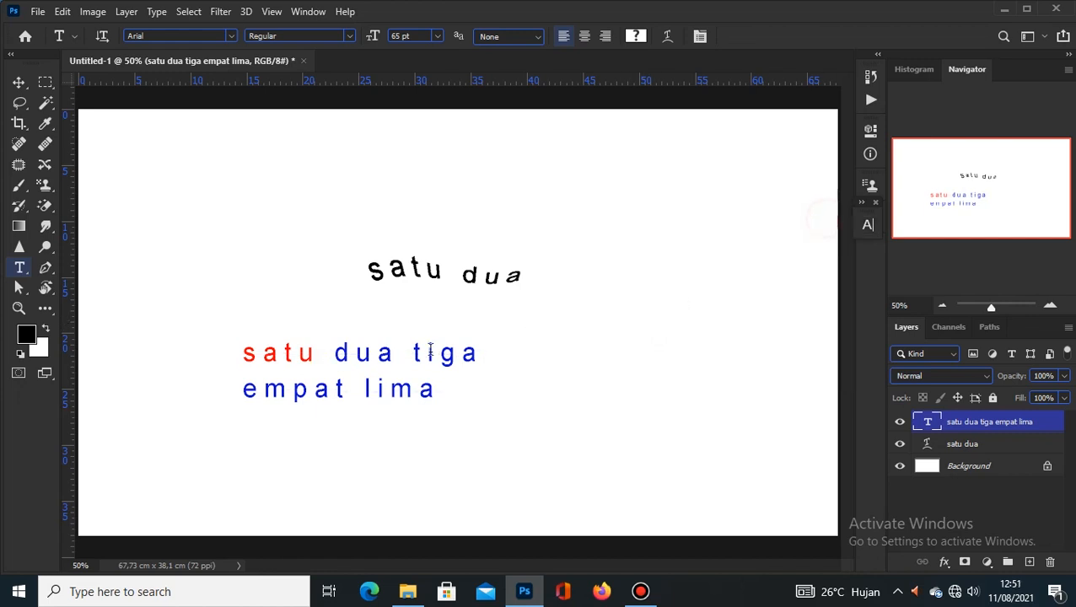
right_click(21, 270)
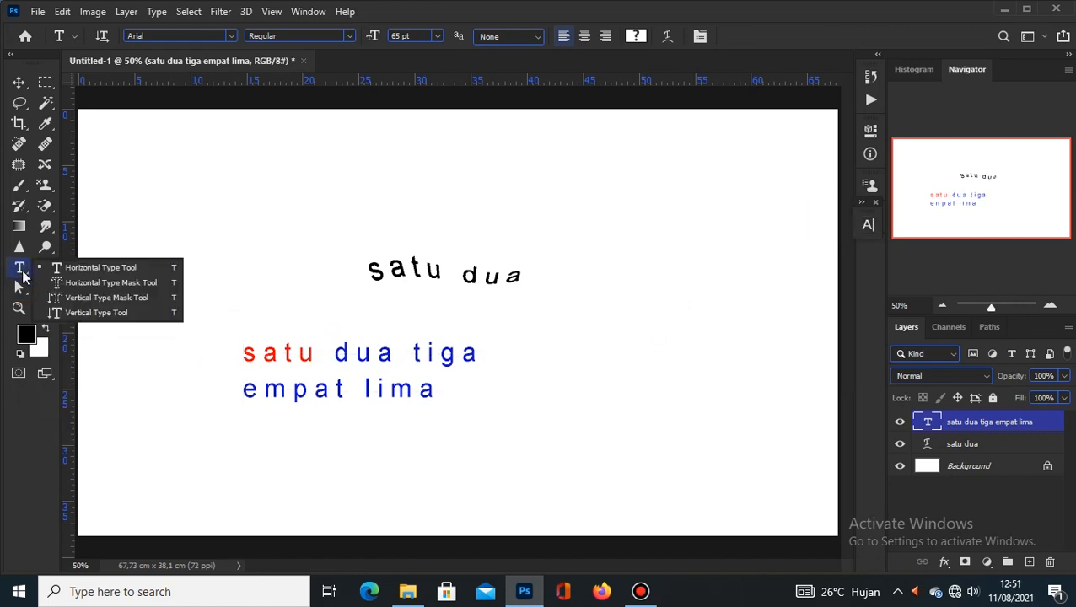
click(92, 267)
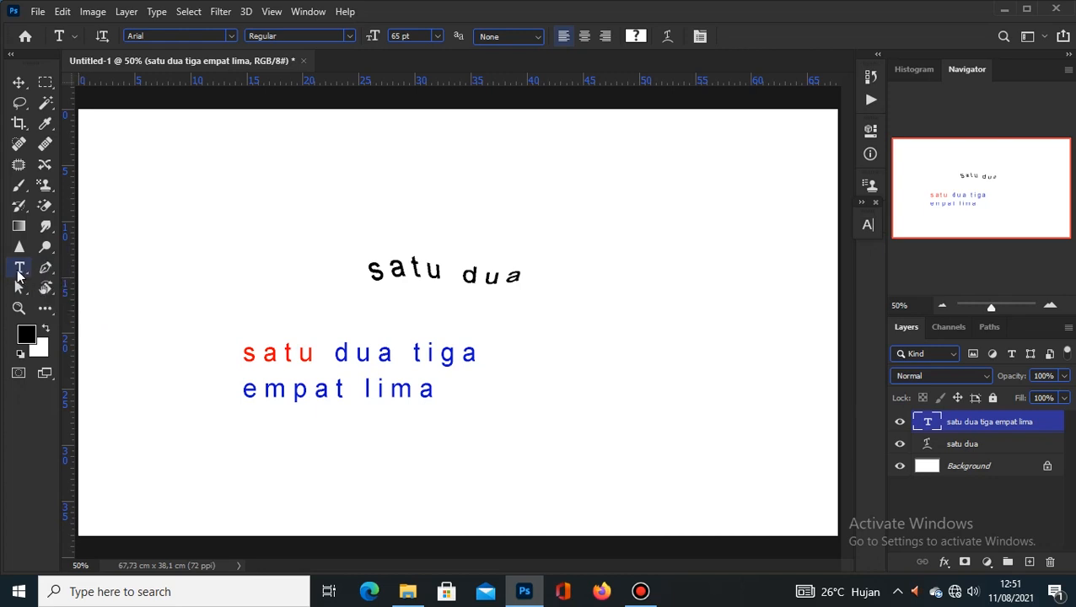
right_click(18, 274)
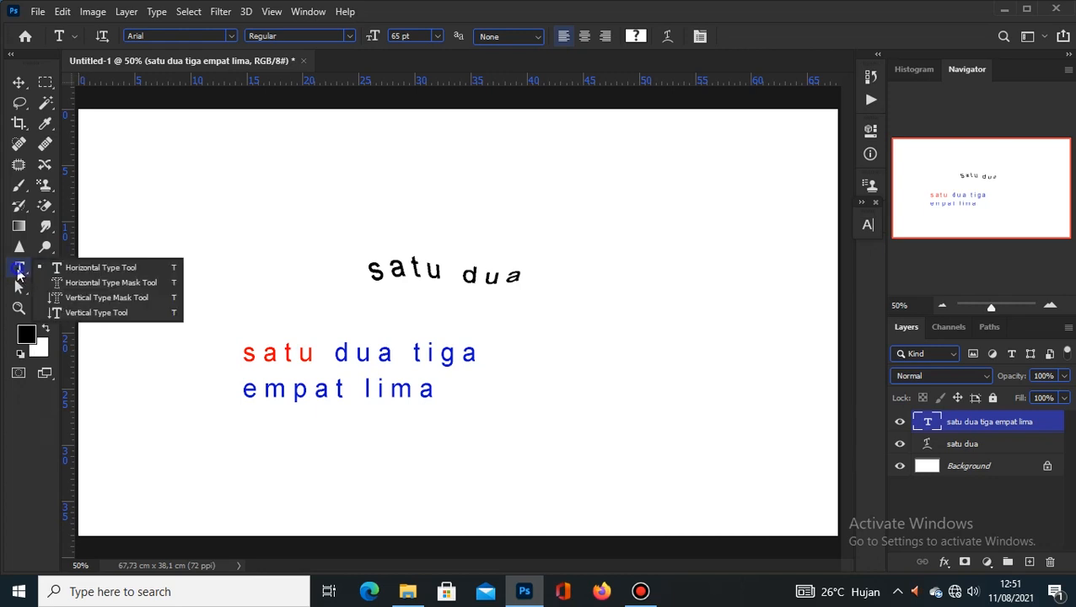
click(110, 318)
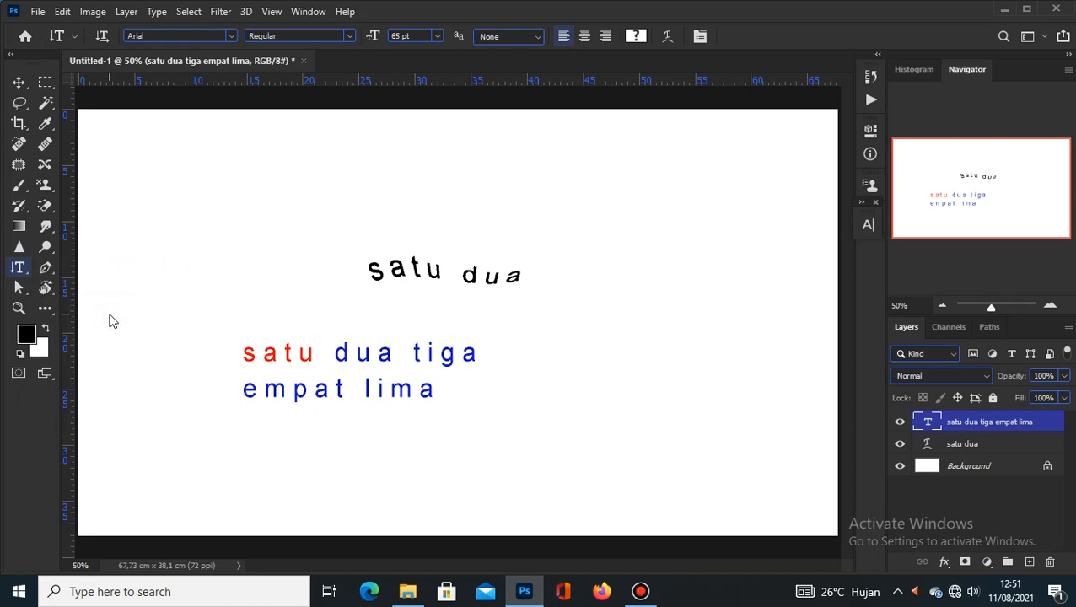
right_click(20, 269)
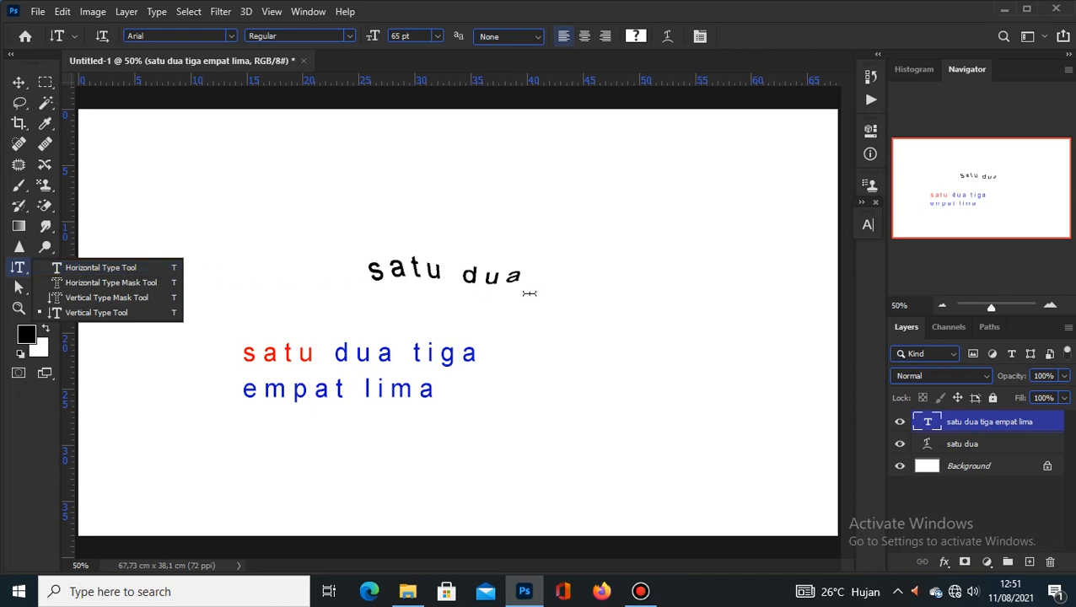
click(102, 313)
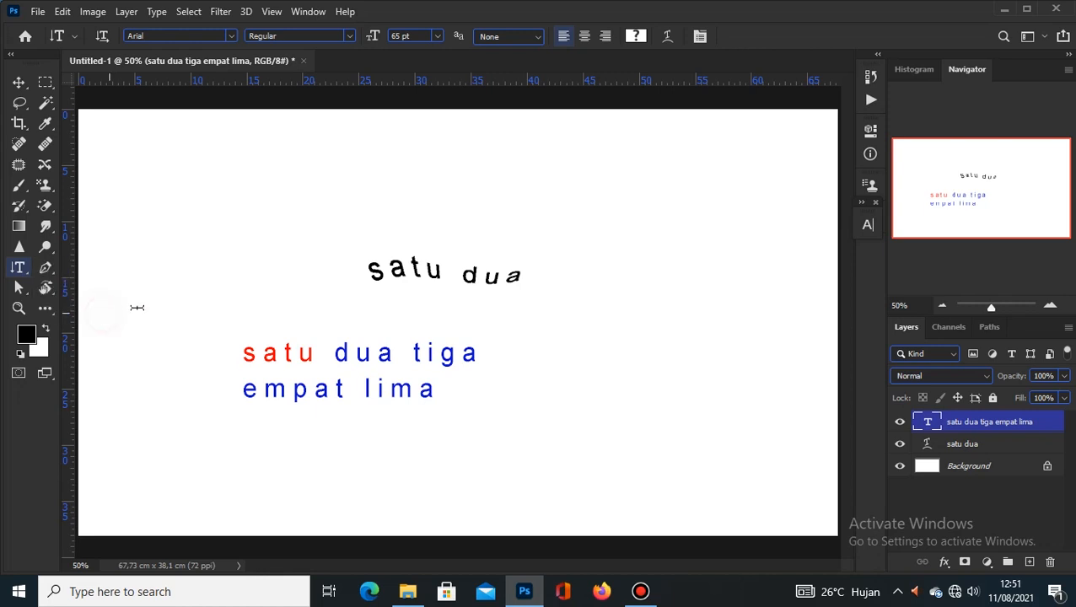
click(661, 199)
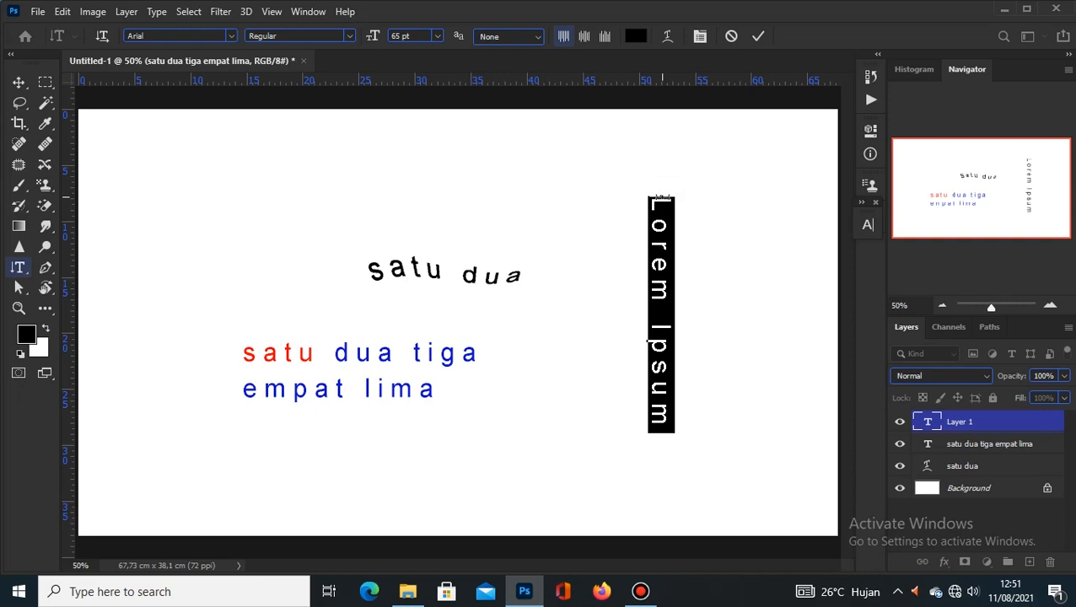
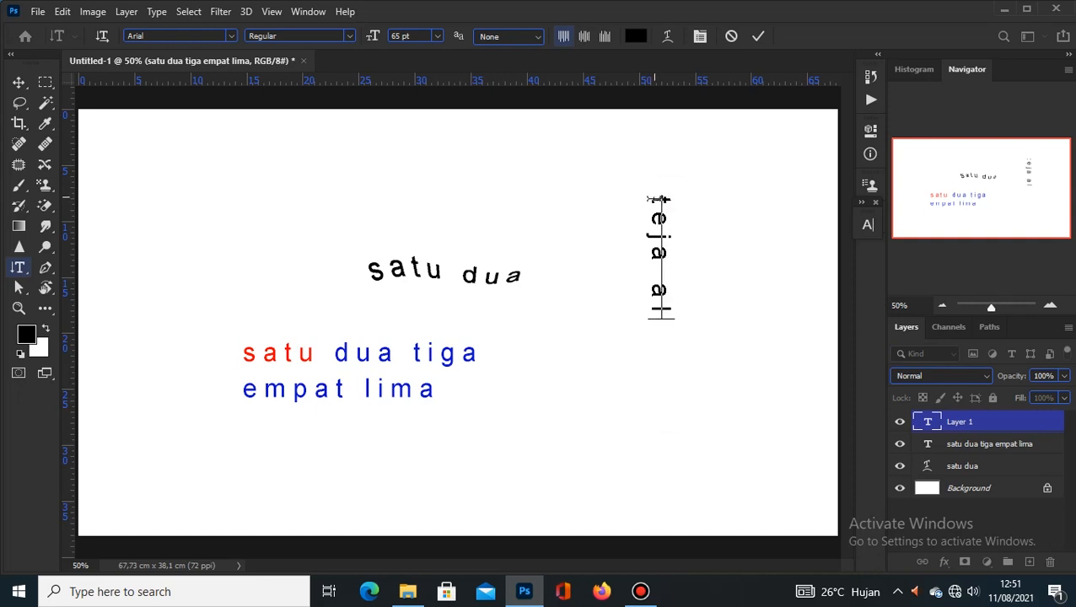
click(759, 36)
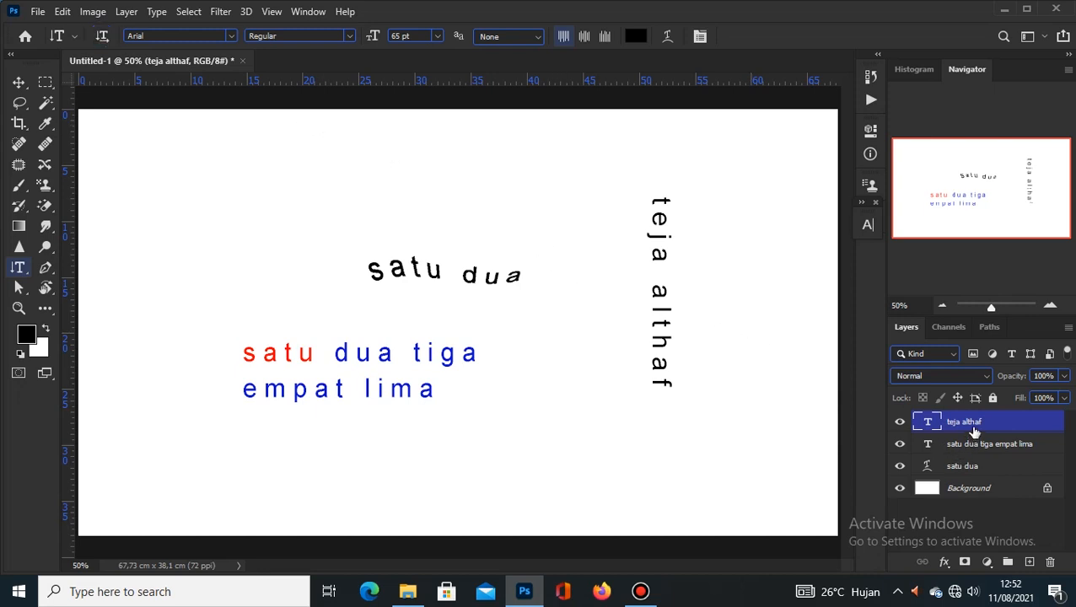
click(102, 36)
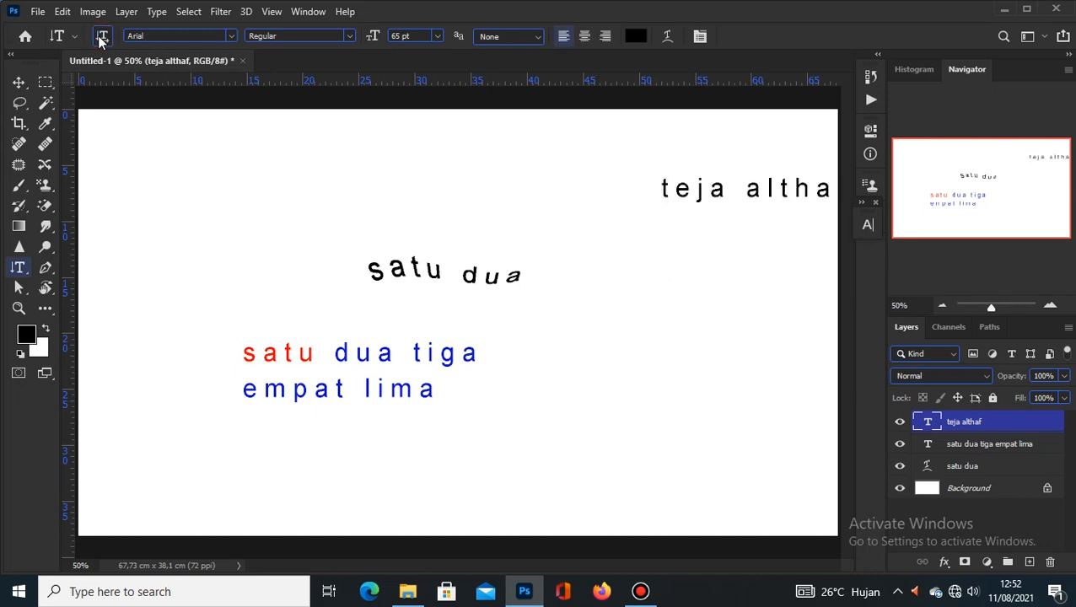
click(101, 37)
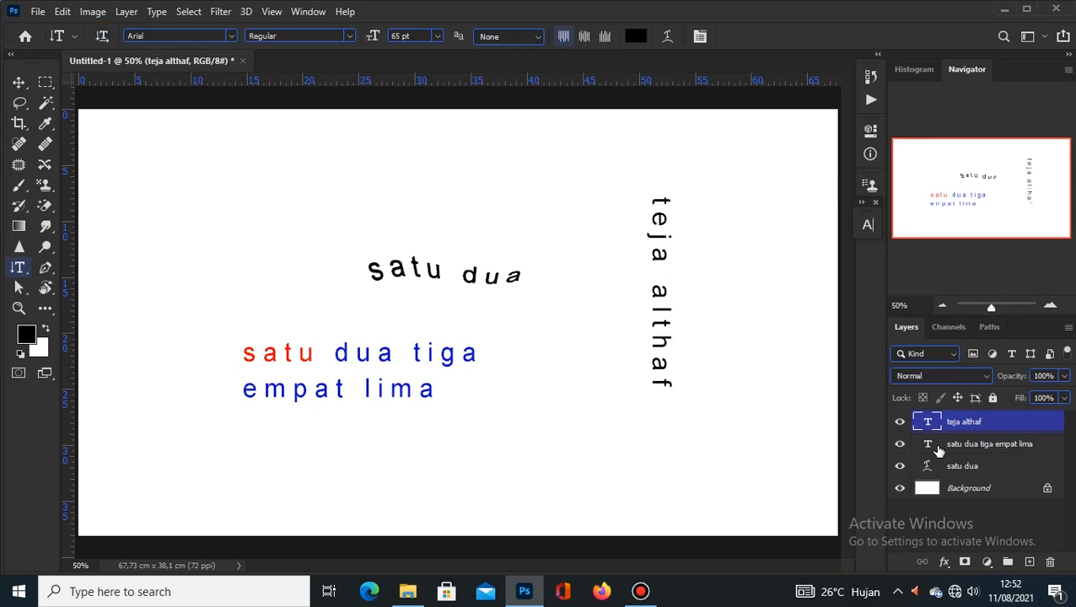
click(981, 469)
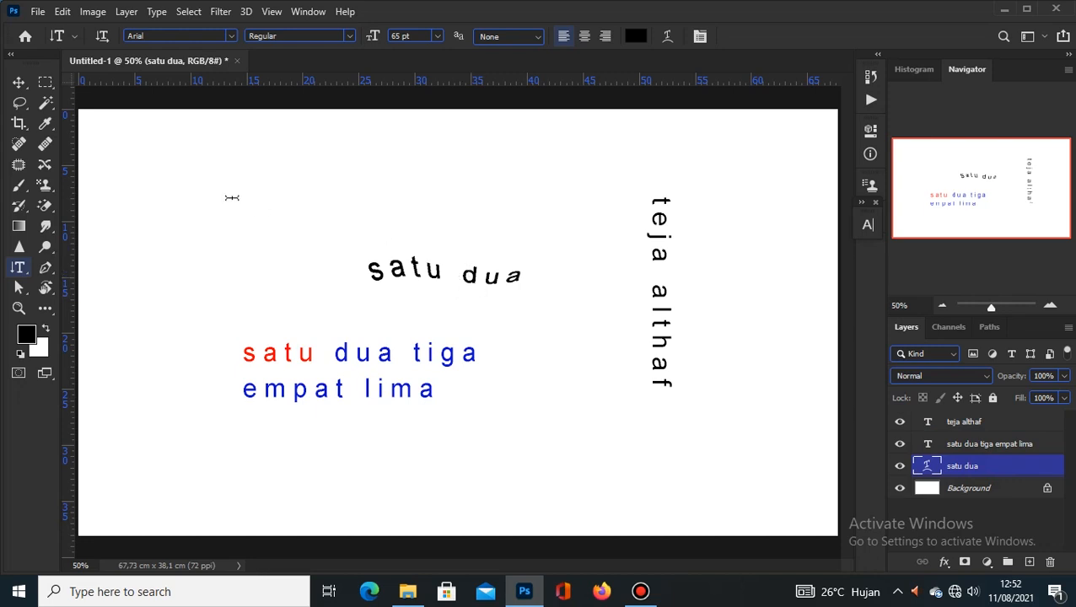
click(102, 37)
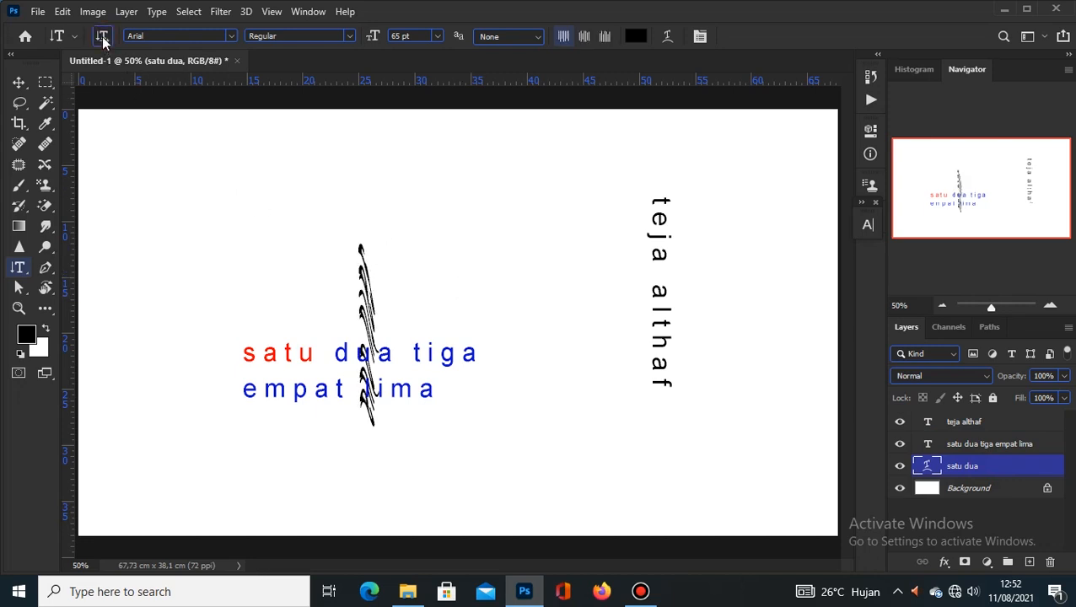
click(102, 37)
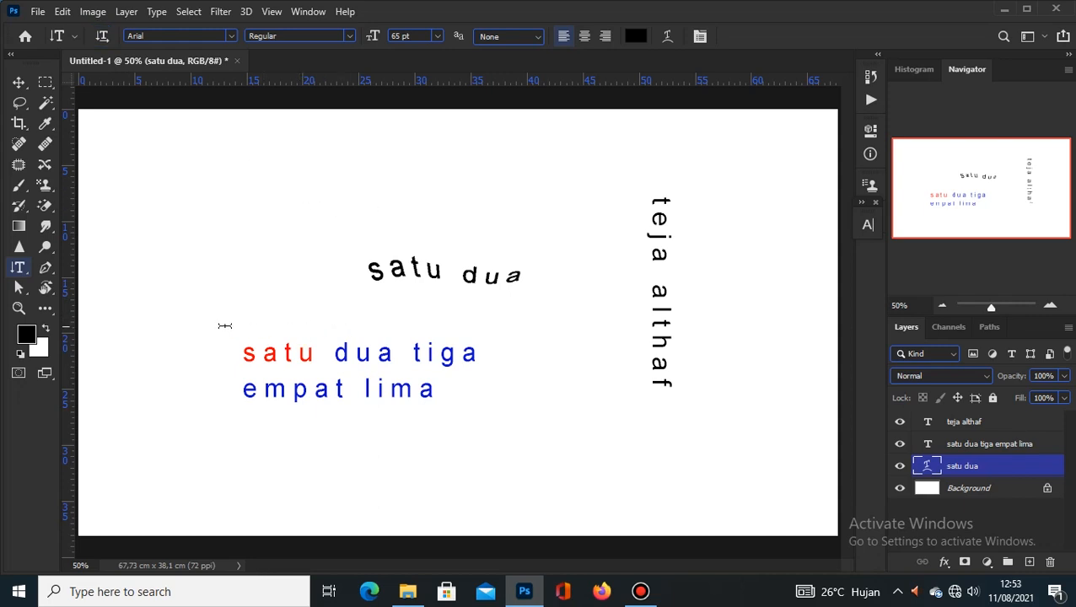
right_click(19, 270)
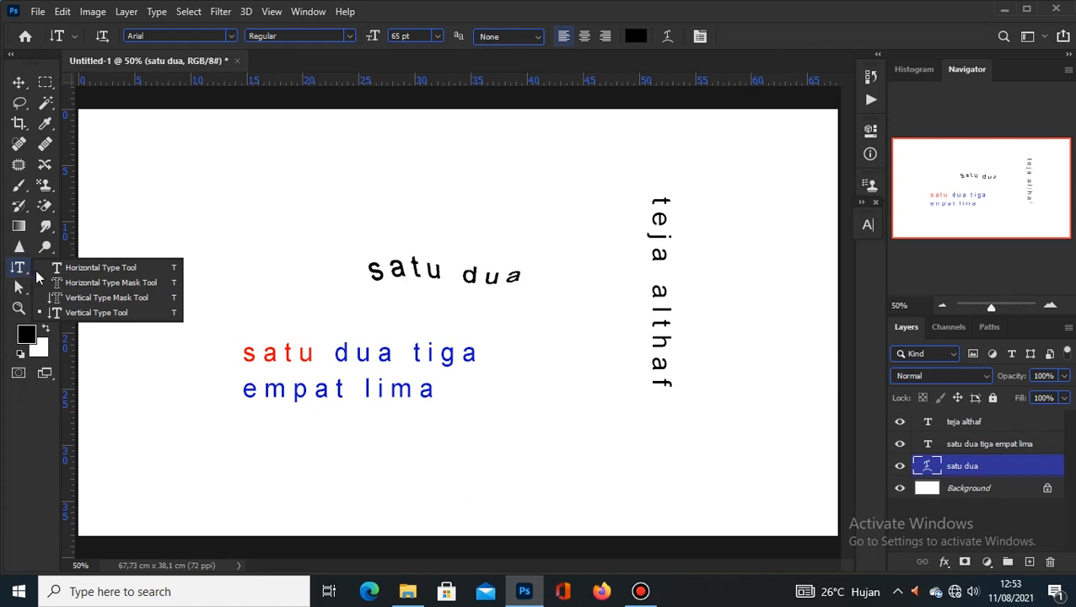
click(106, 284)
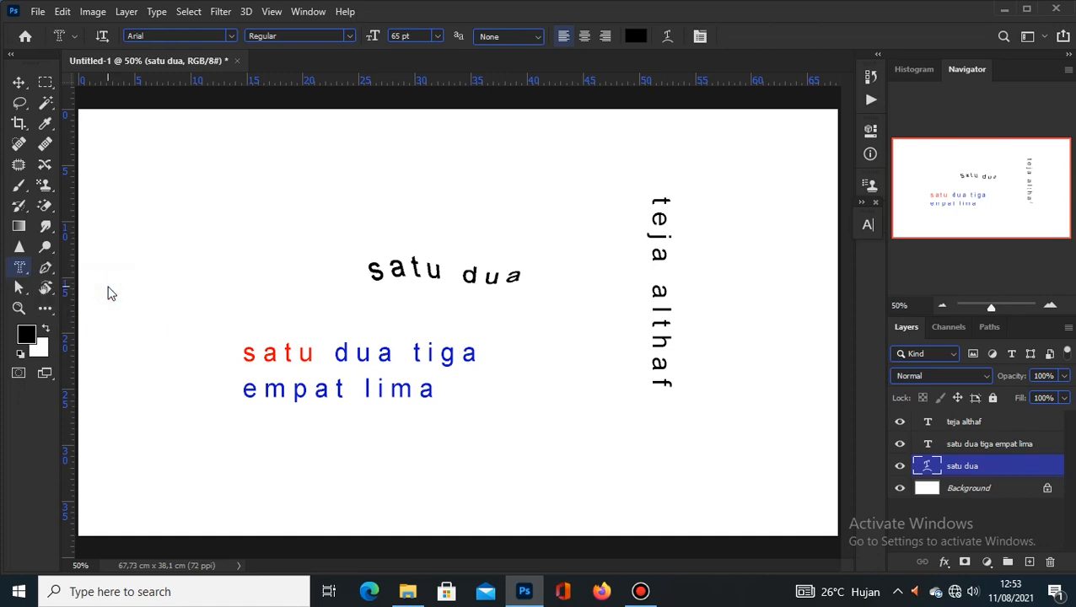
click(408, 591)
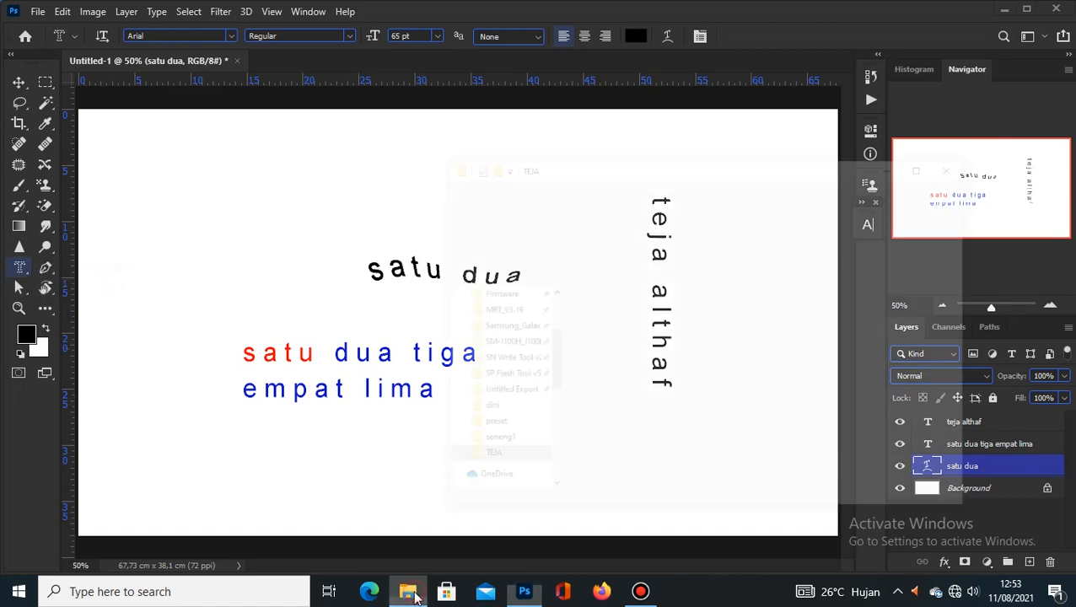
drag(919, 371, 442, 365)
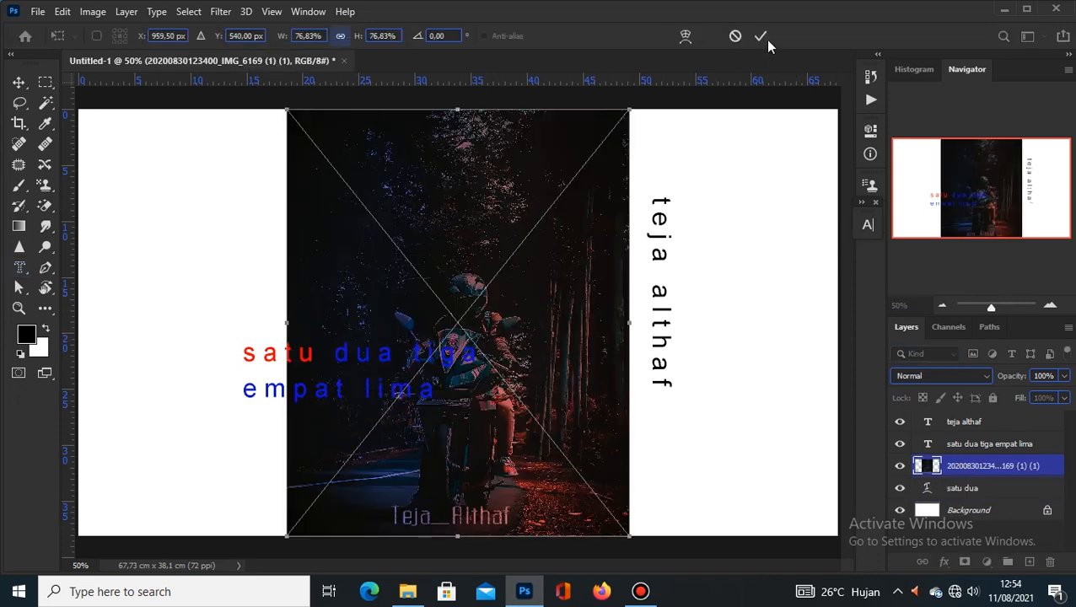
click(764, 38)
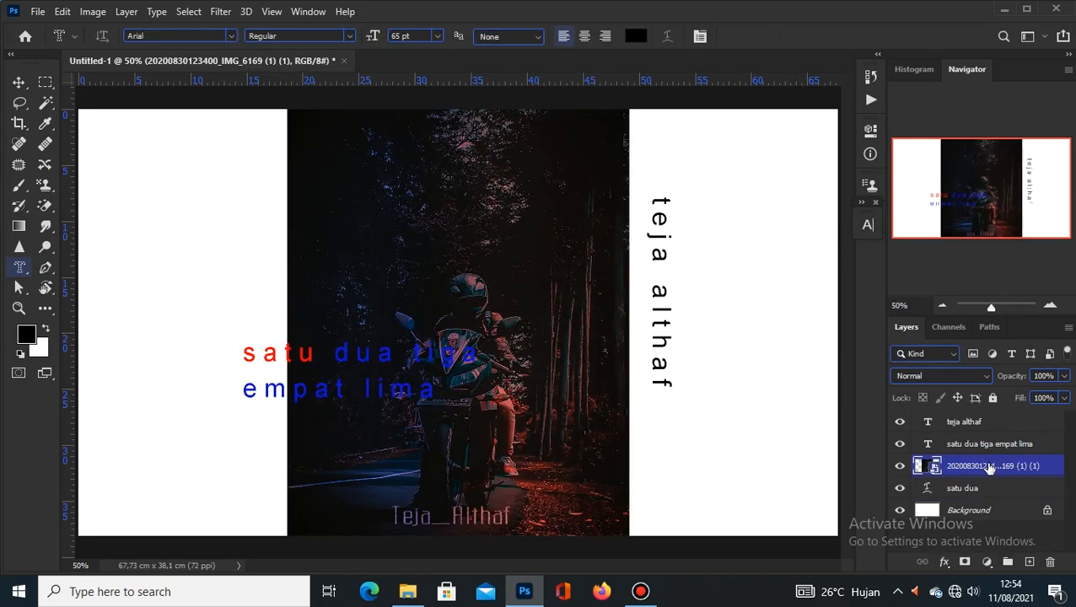
drag(990, 469, 986, 421)
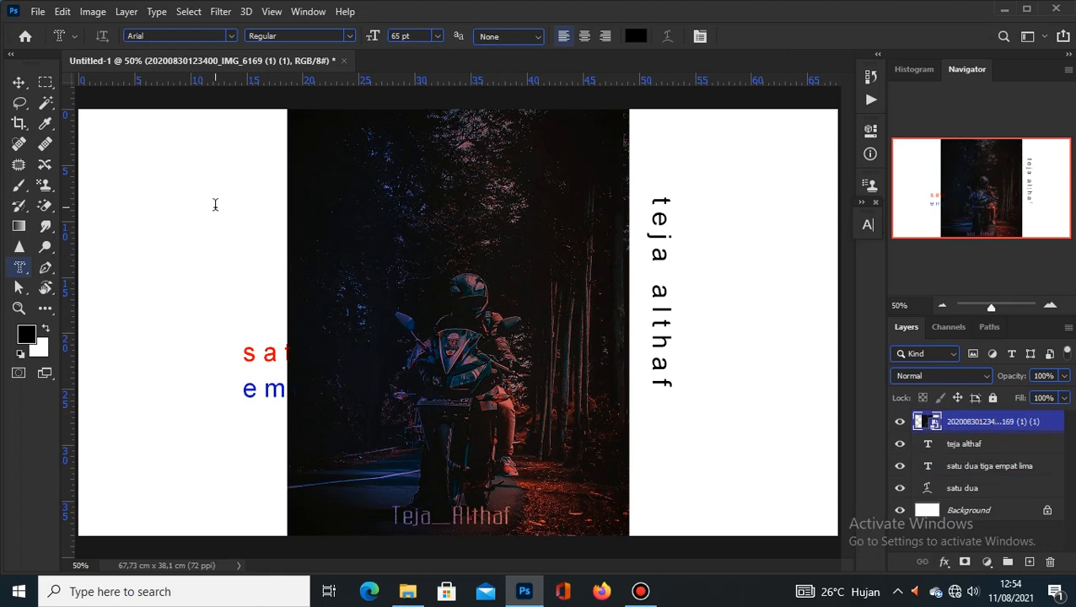
Step: Create an Impact type-mask selection of the name across the middle of the photo
click(230, 35)
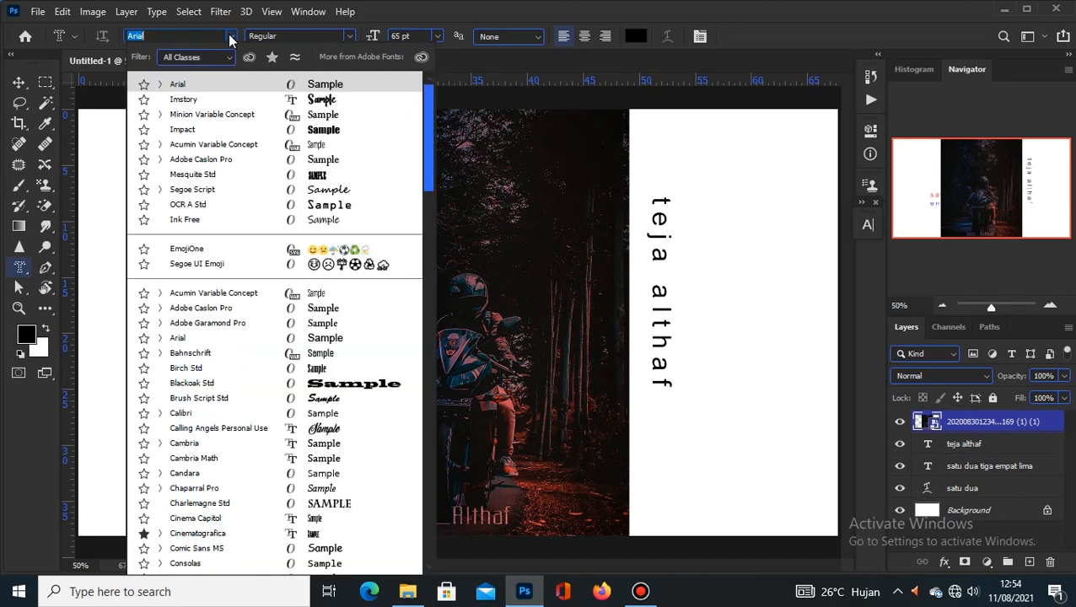
click(305, 129)
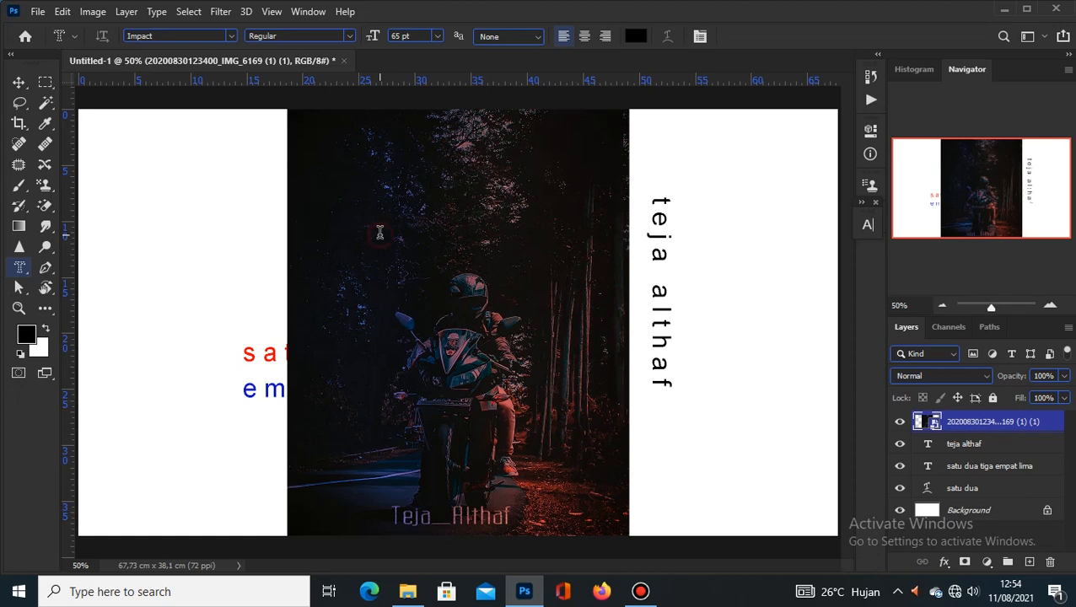
click(380, 233)
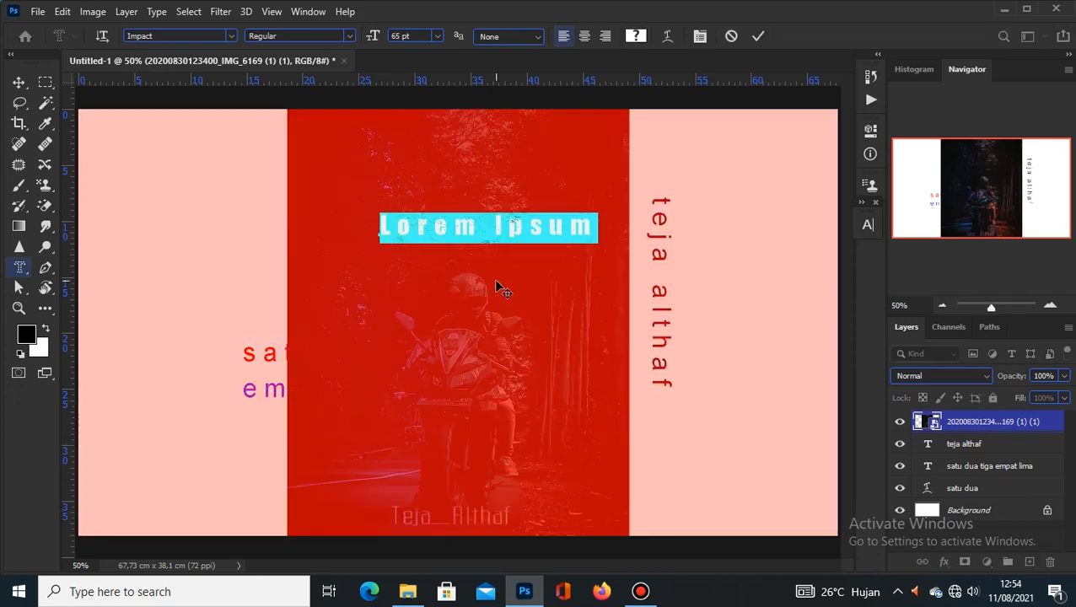
drag(498, 286, 471, 404)
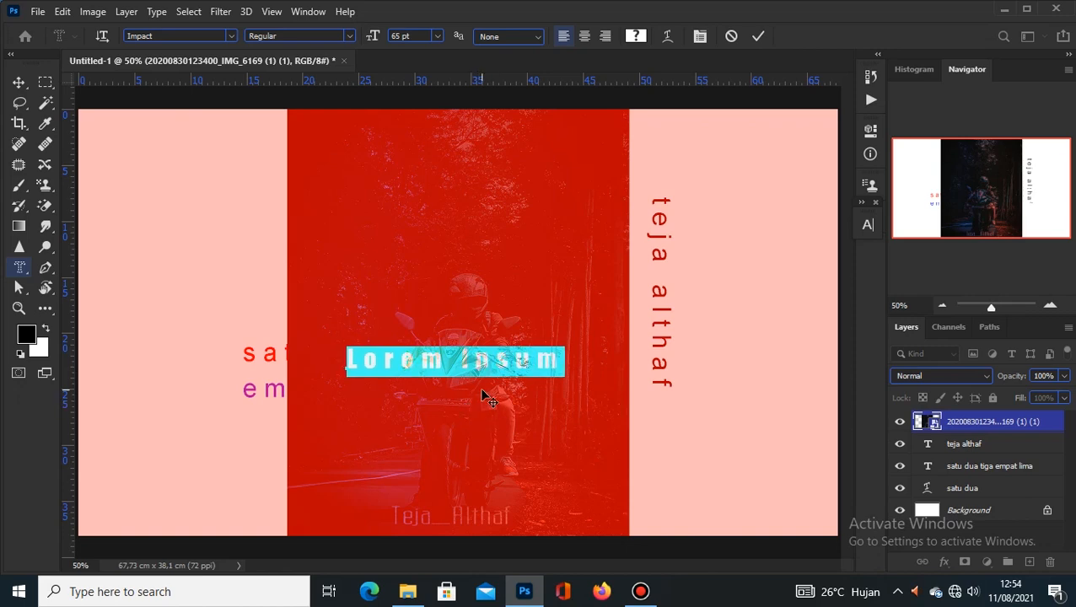
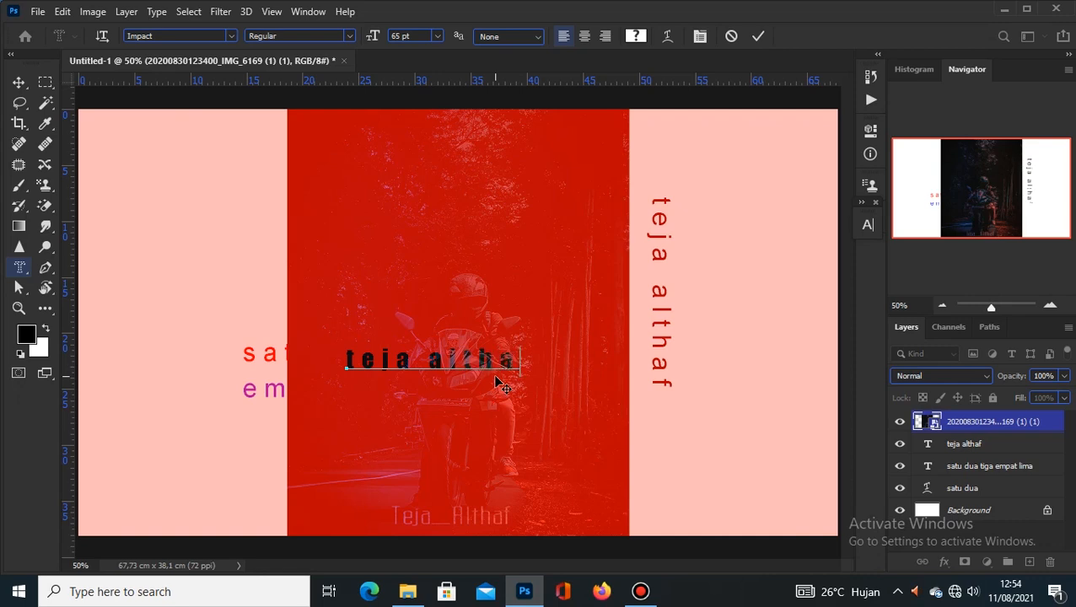
click(758, 36)
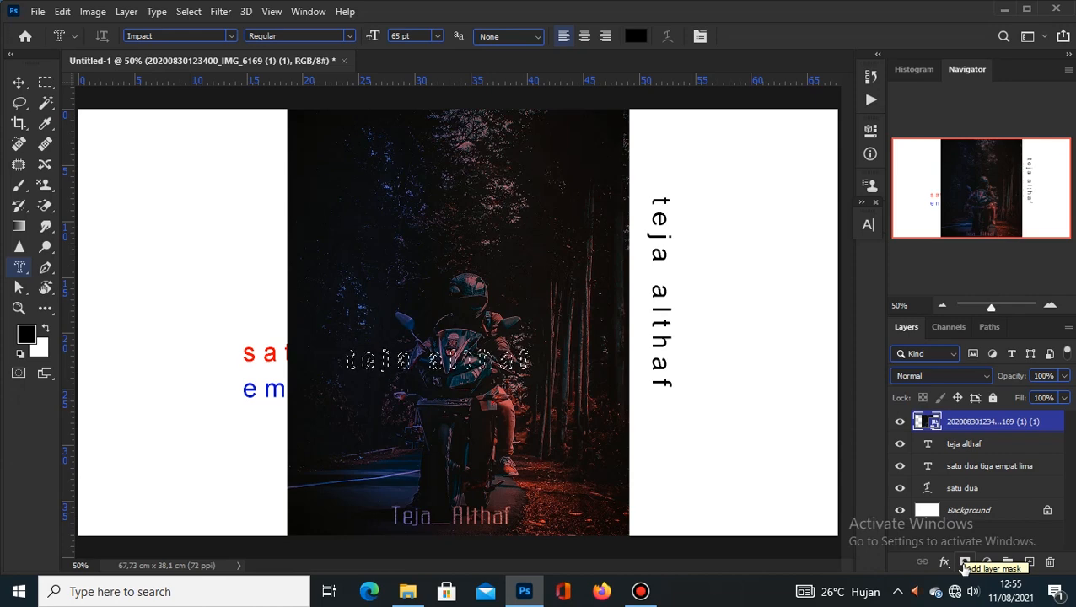
Step: Mask the photo to the letter selection and move the photo-filled lettering above 'satu dua'
click(964, 565)
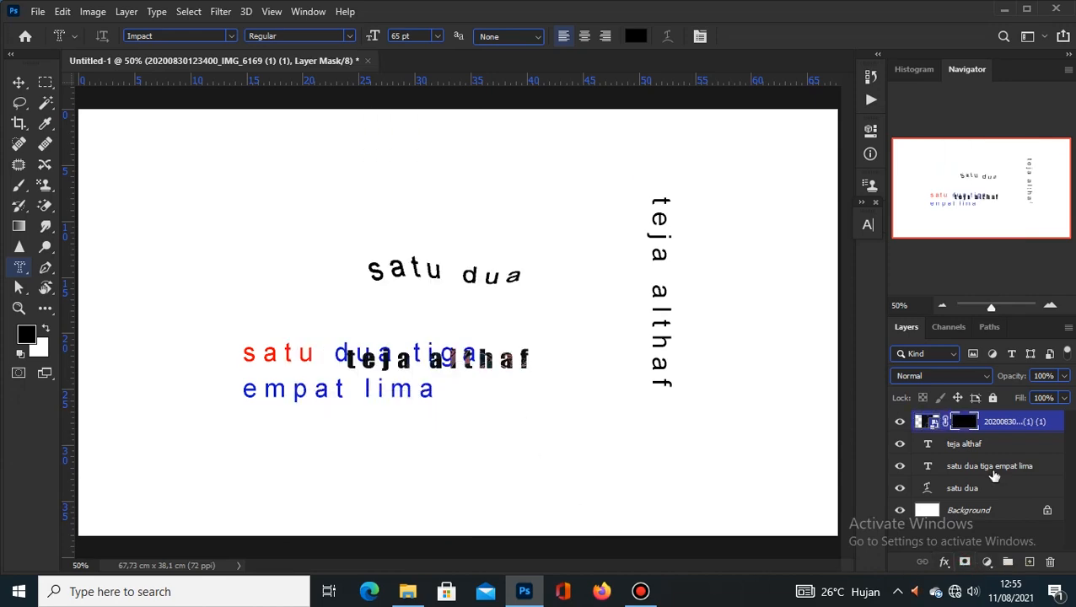
key(v)
drag(475, 441, 509, 289)
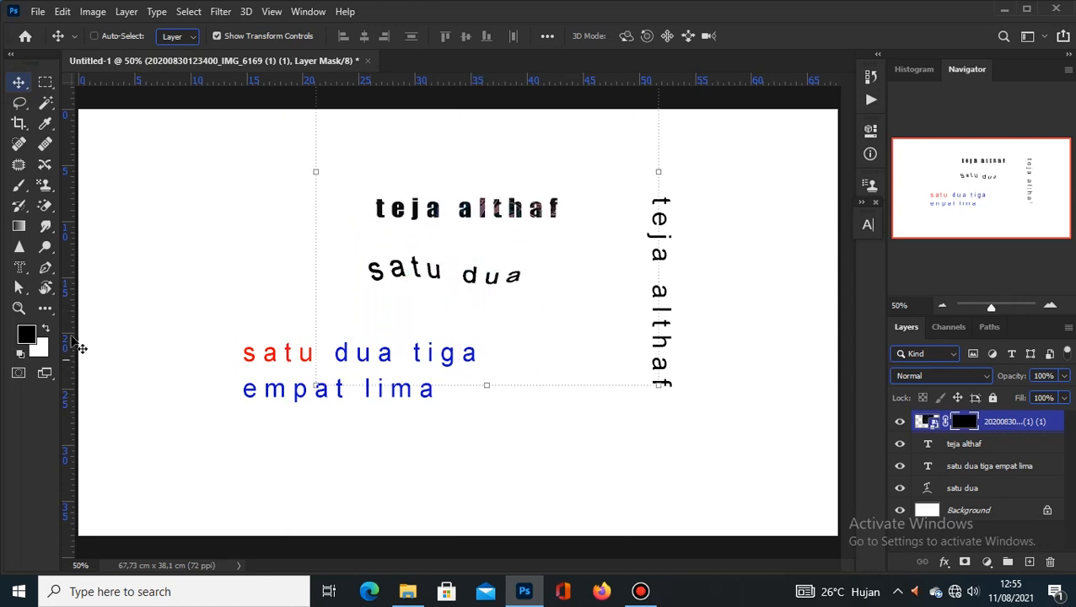
click(28, 268)
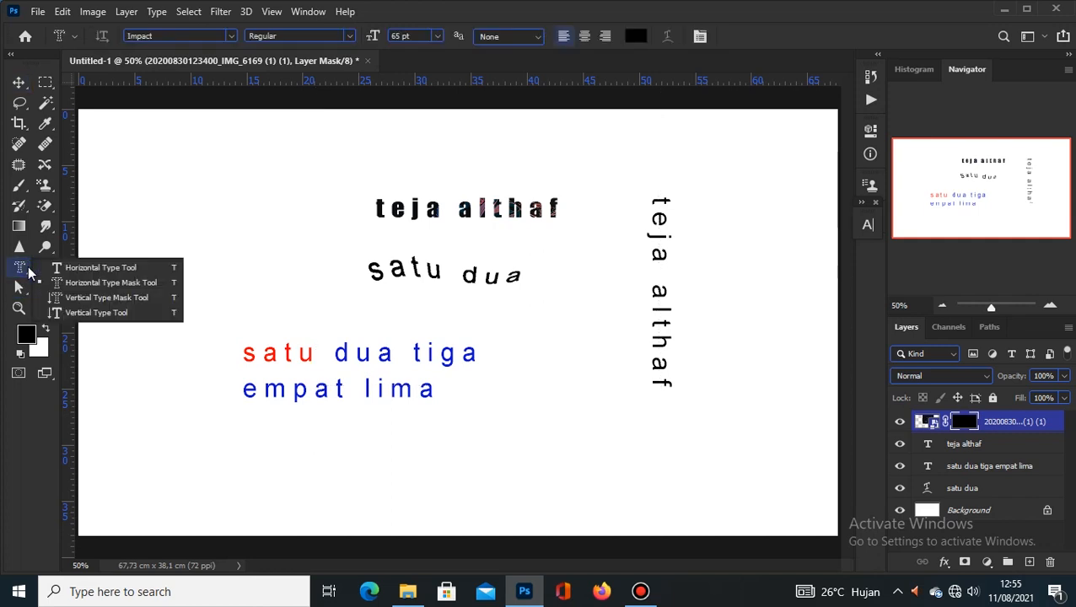
Step: Choose the Horizontal Type Tool from the type flyout and bring up the font family dropdown
click(105, 299)
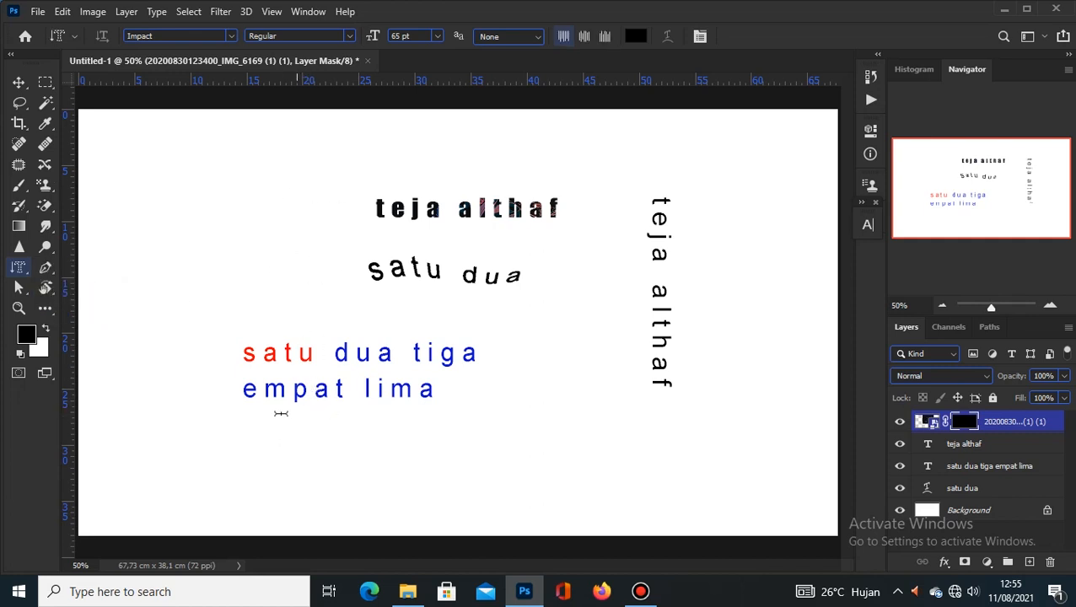
right_click(22, 271)
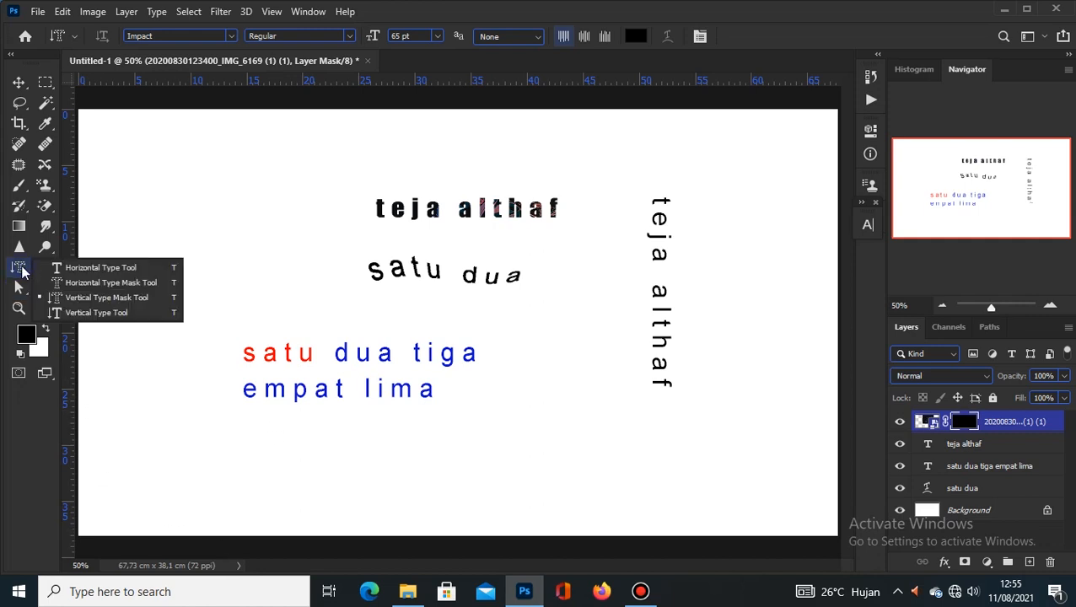
click(93, 265)
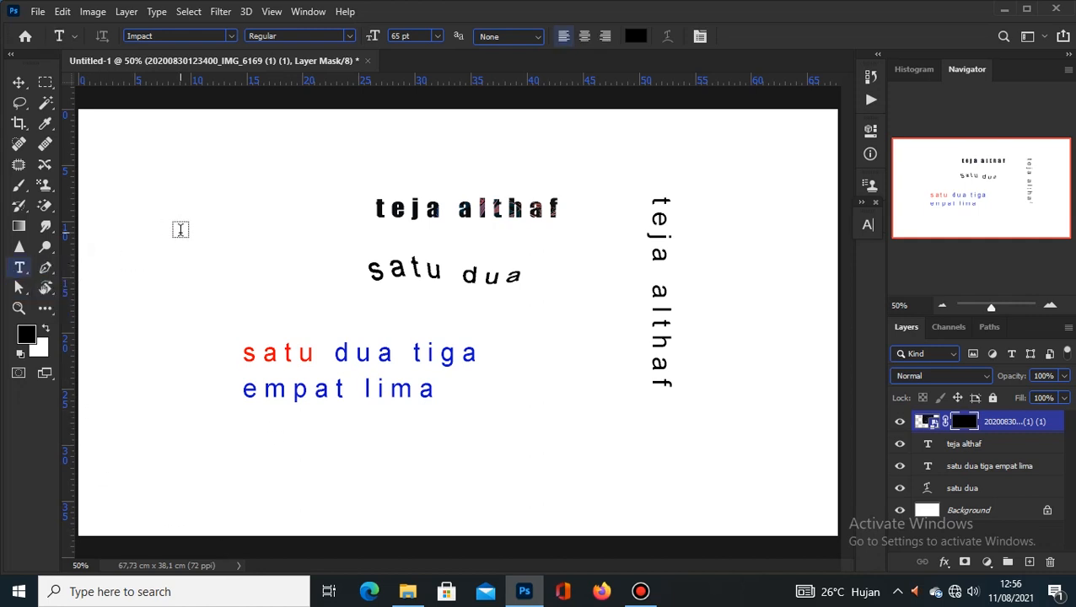
click(229, 39)
click(229, 39)
click(229, 38)
click(229, 39)
click(229, 39)
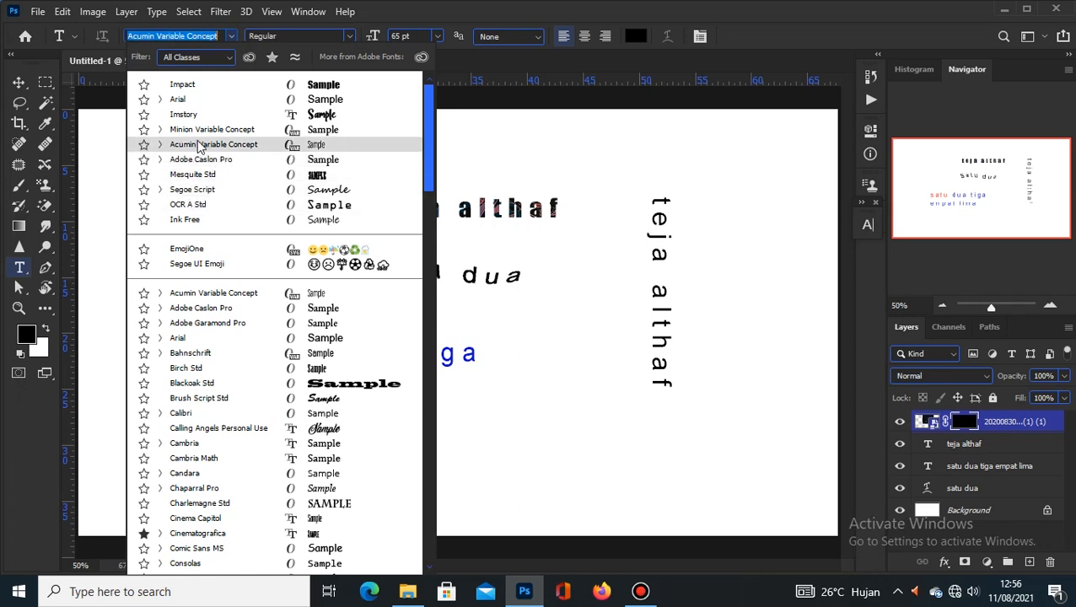
Step: Star Imstory as a favourite and filter the font list to favourites only
click(144, 116)
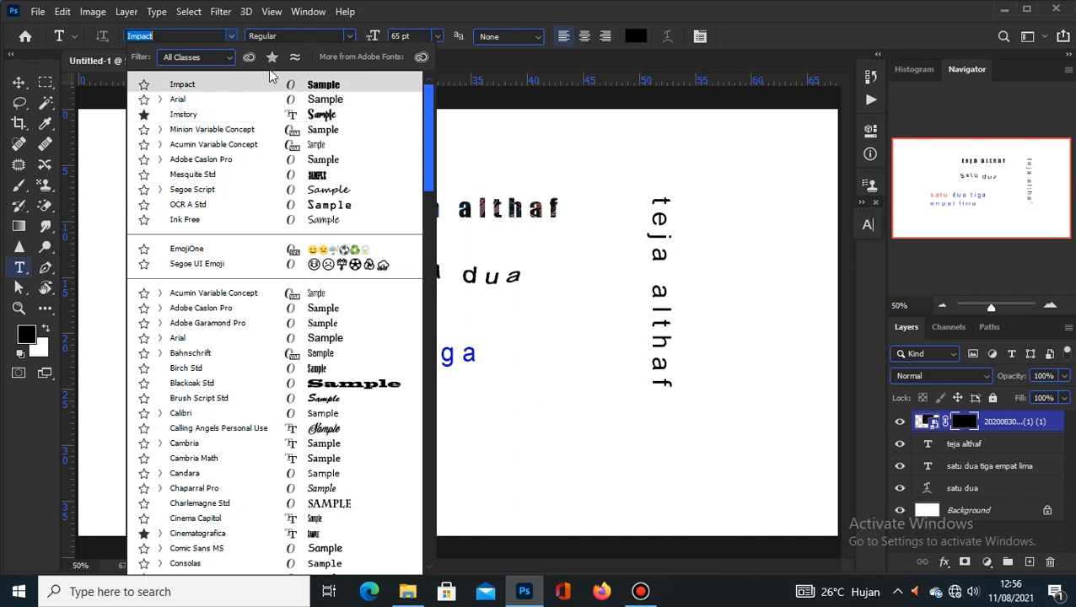
click(235, 45)
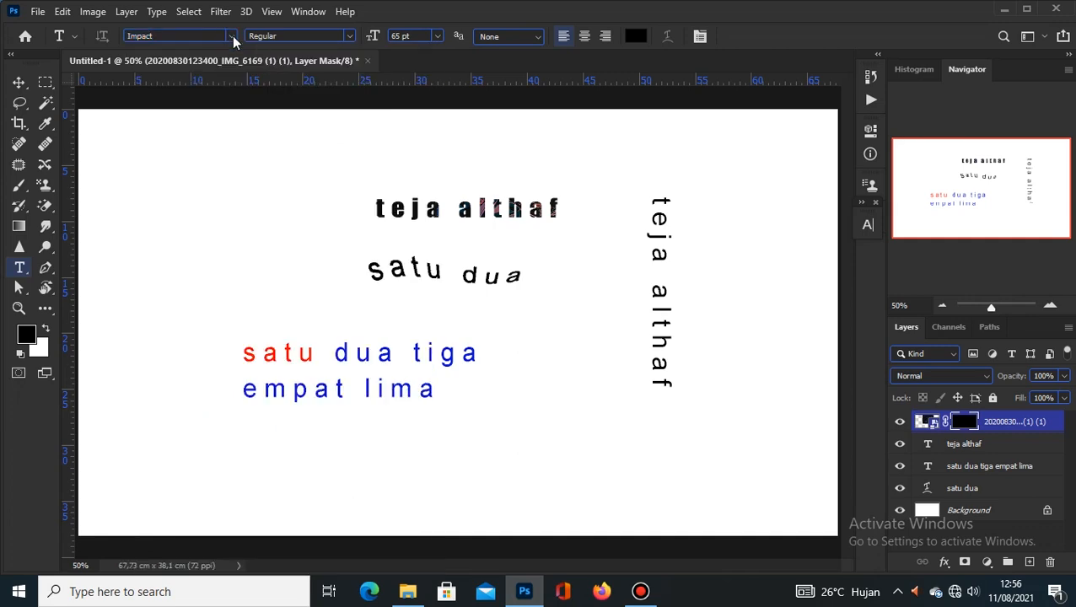
click(232, 36)
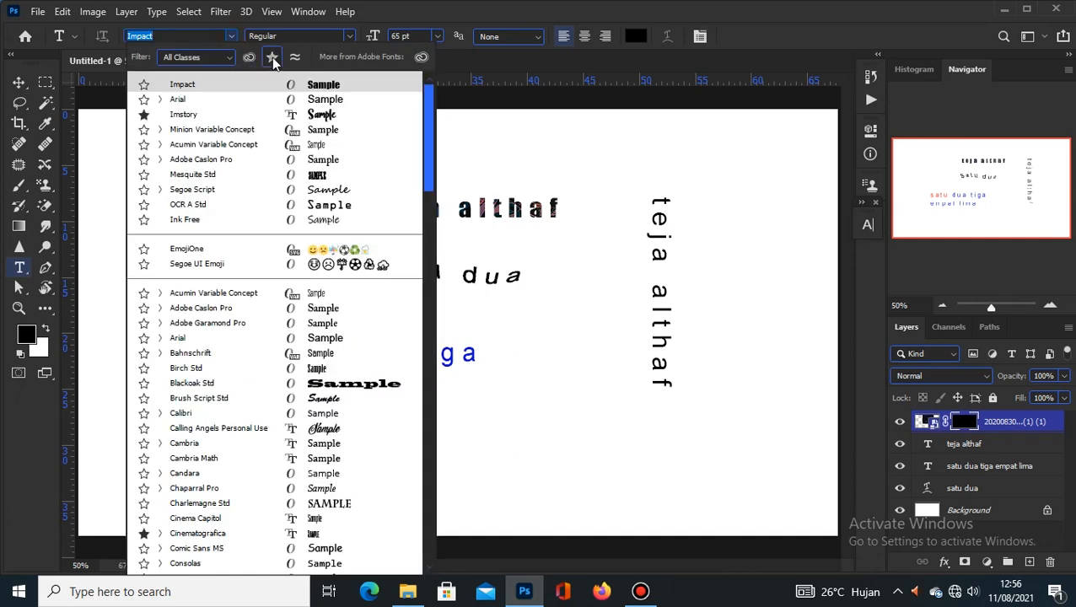
click(271, 57)
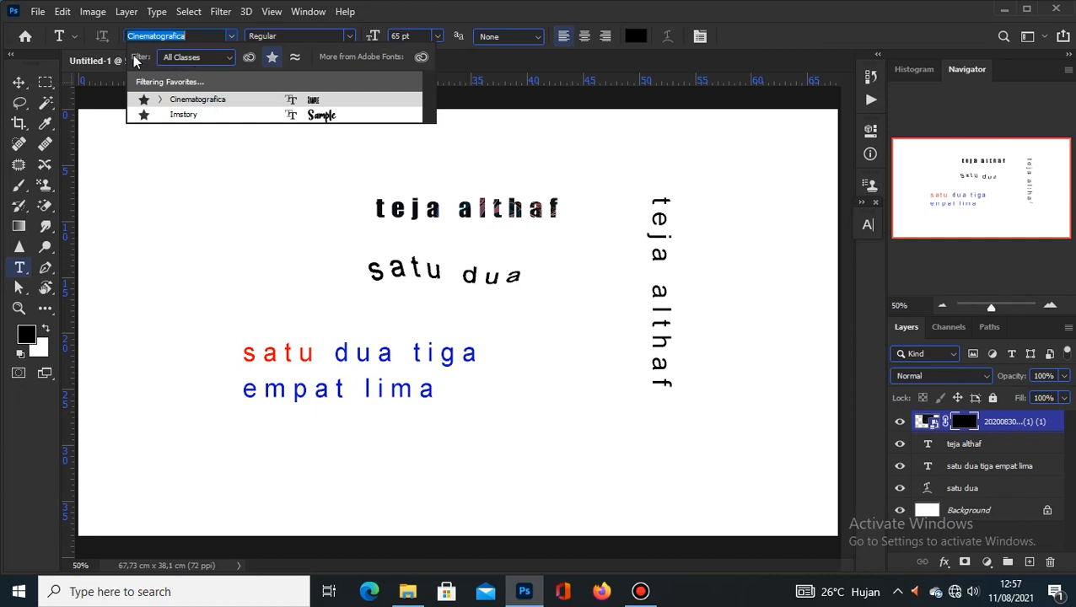
Step: Turn off the favourites filter and show only Serif fonts in the list
click(228, 57)
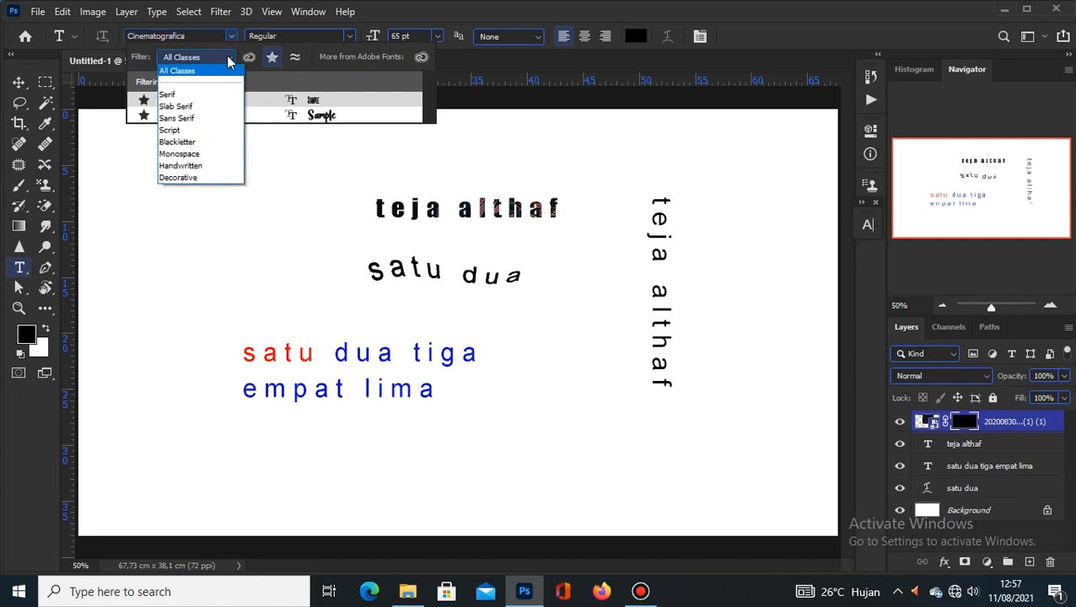
click(226, 56)
click(272, 59)
click(230, 57)
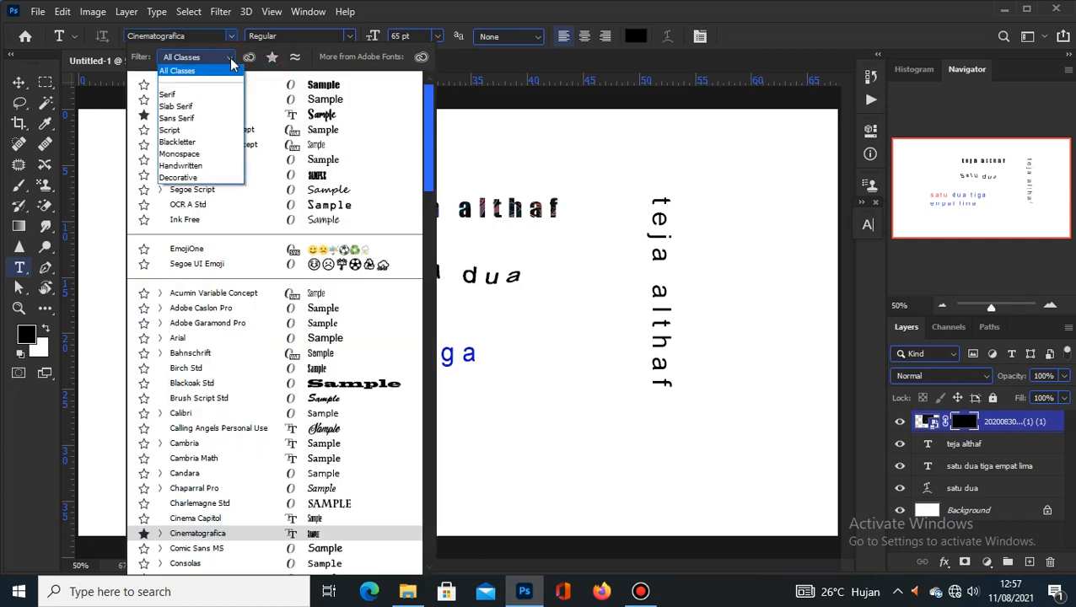
click(229, 57)
click(230, 58)
click(194, 100)
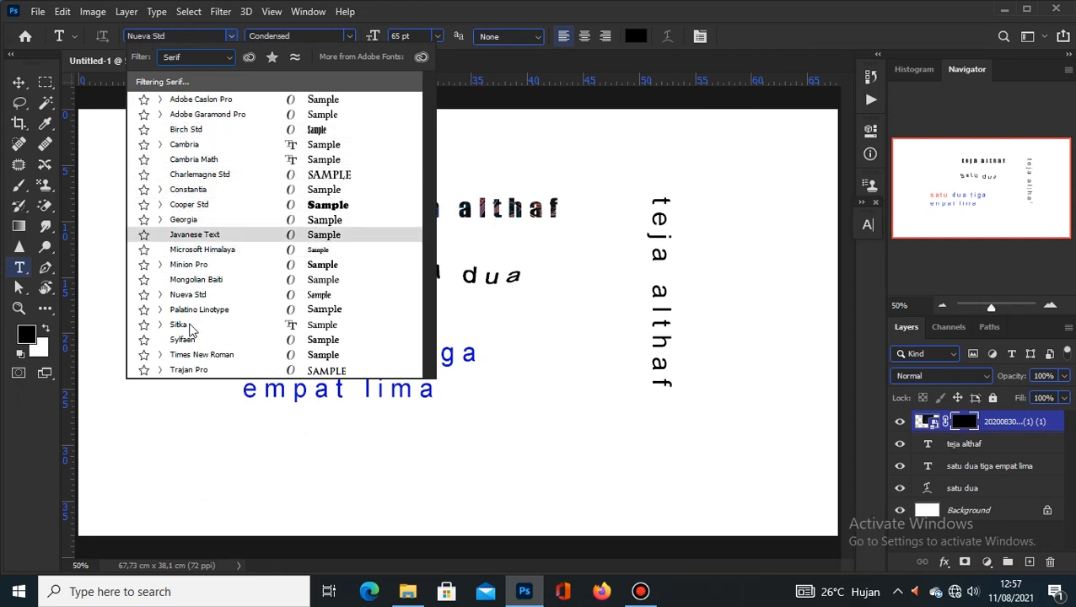
Step: Filter to Script fonts, preview Calling Angels Personal Use, then restore All Classes and close the list
click(227, 57)
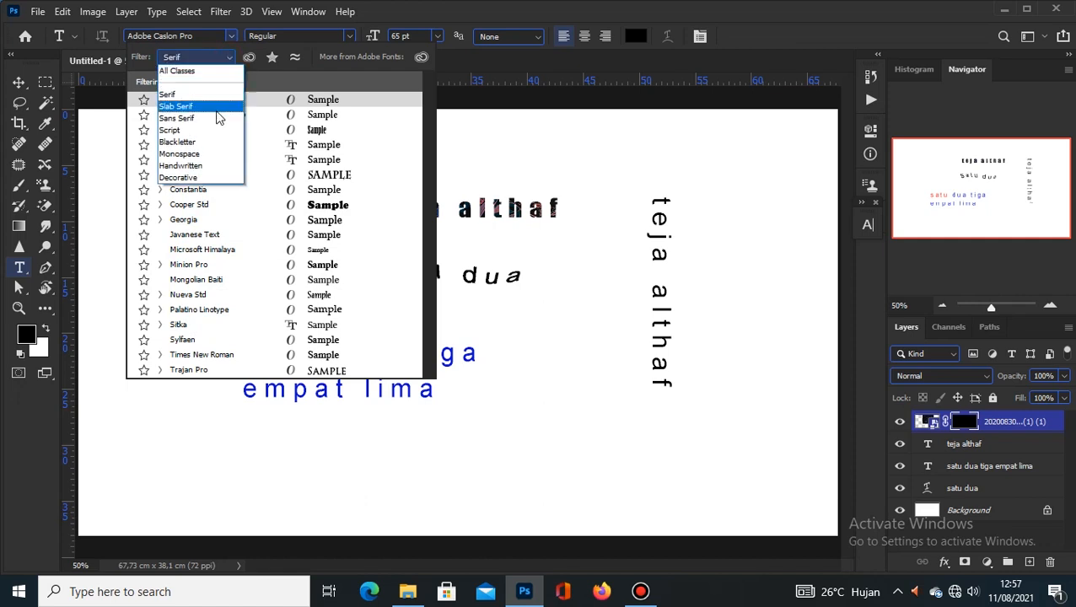
click(203, 132)
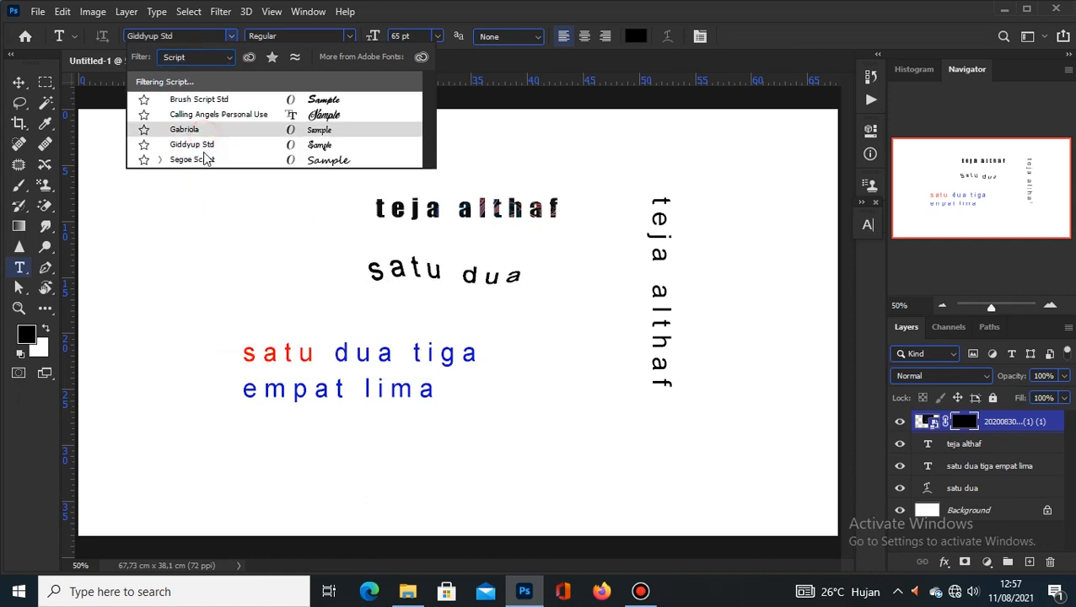
click(213, 114)
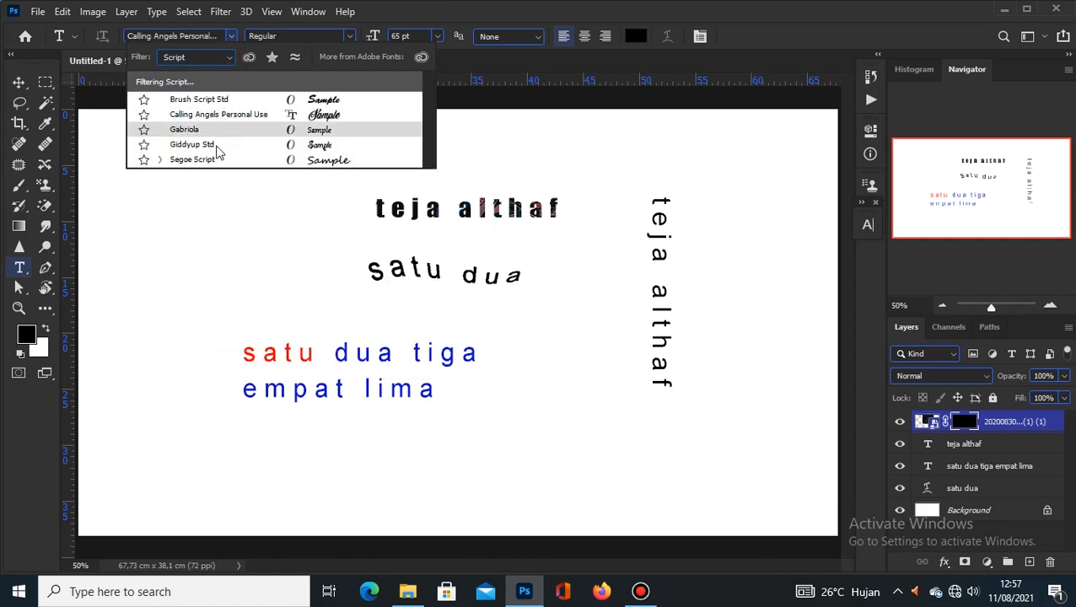
click(226, 59)
click(210, 72)
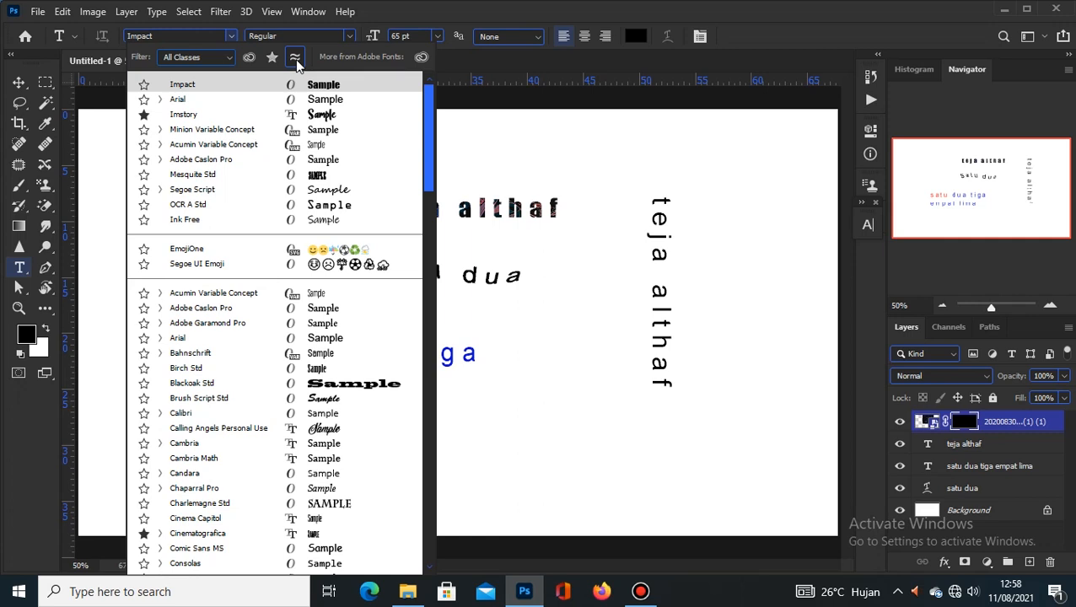
click(979, 452)
Step: Apply Adobe Caslon Pro to the vertical name text and browse fonts similar to it
click(978, 451)
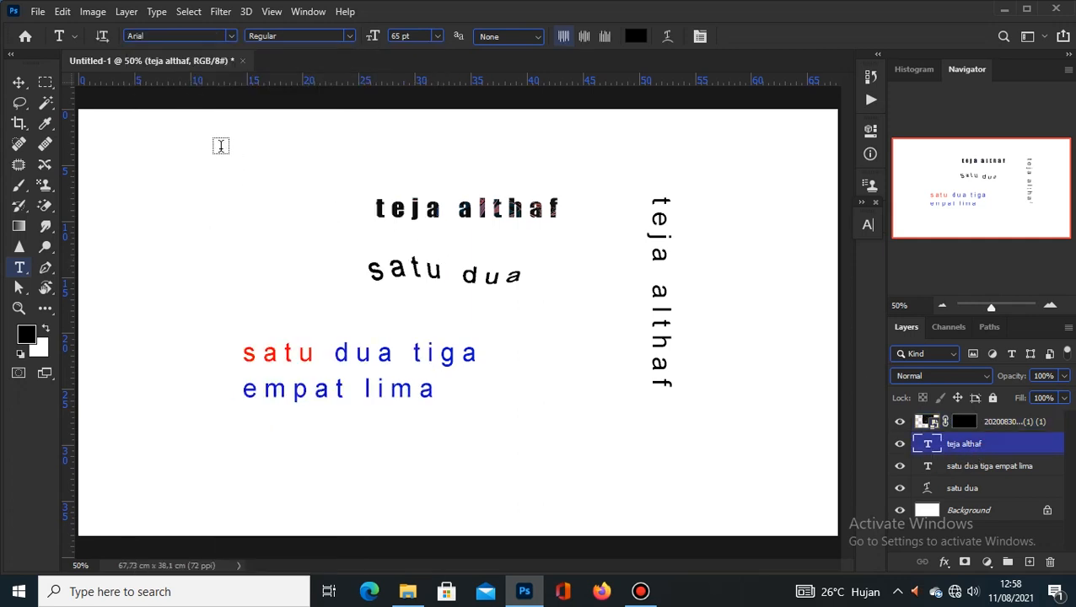
click(231, 36)
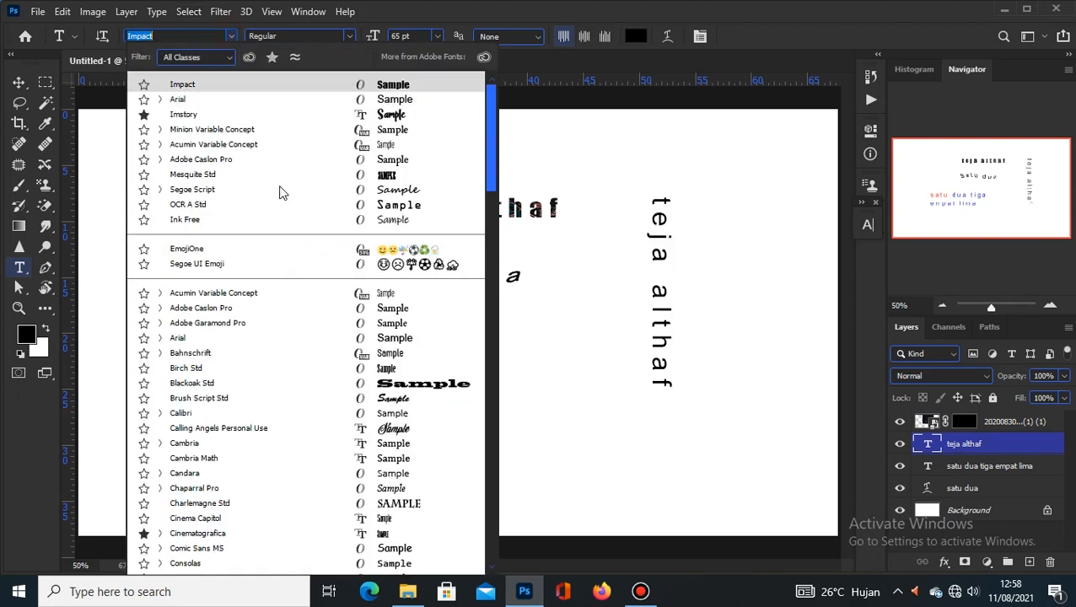
click(278, 310)
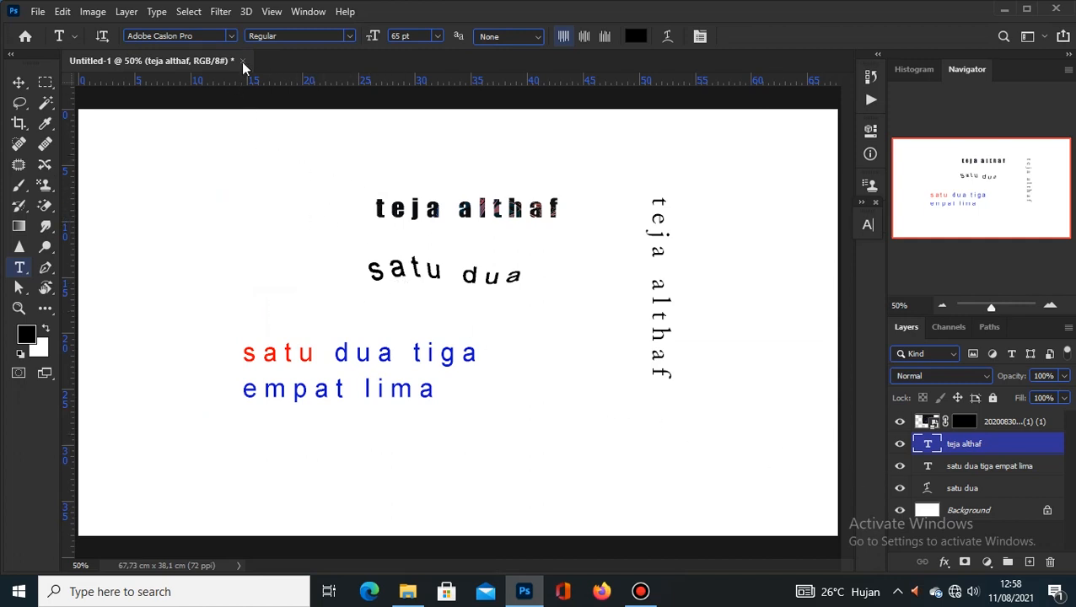
click(231, 36)
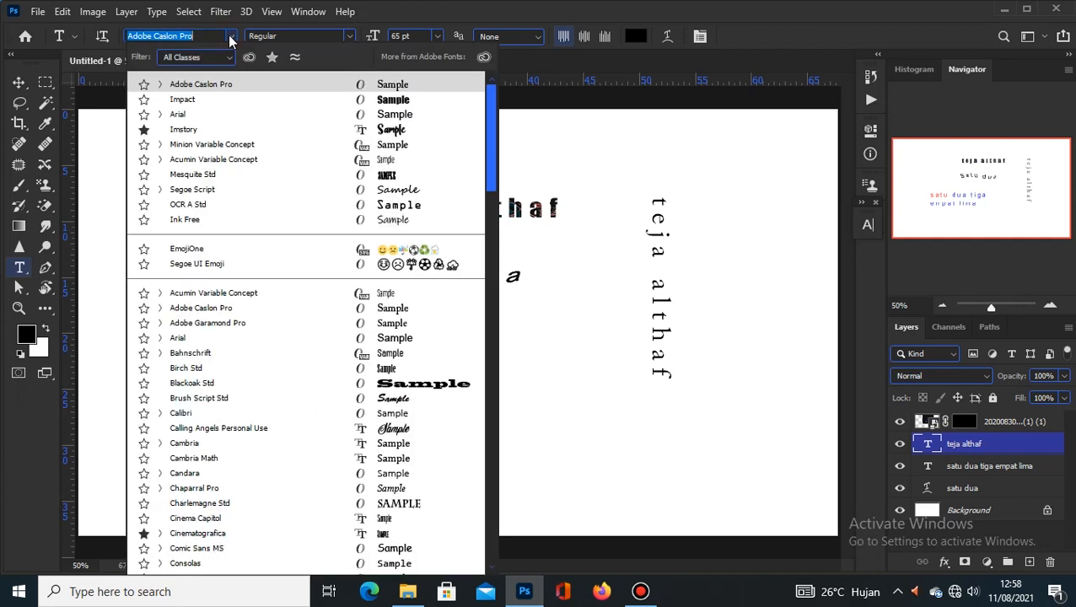
click(296, 57)
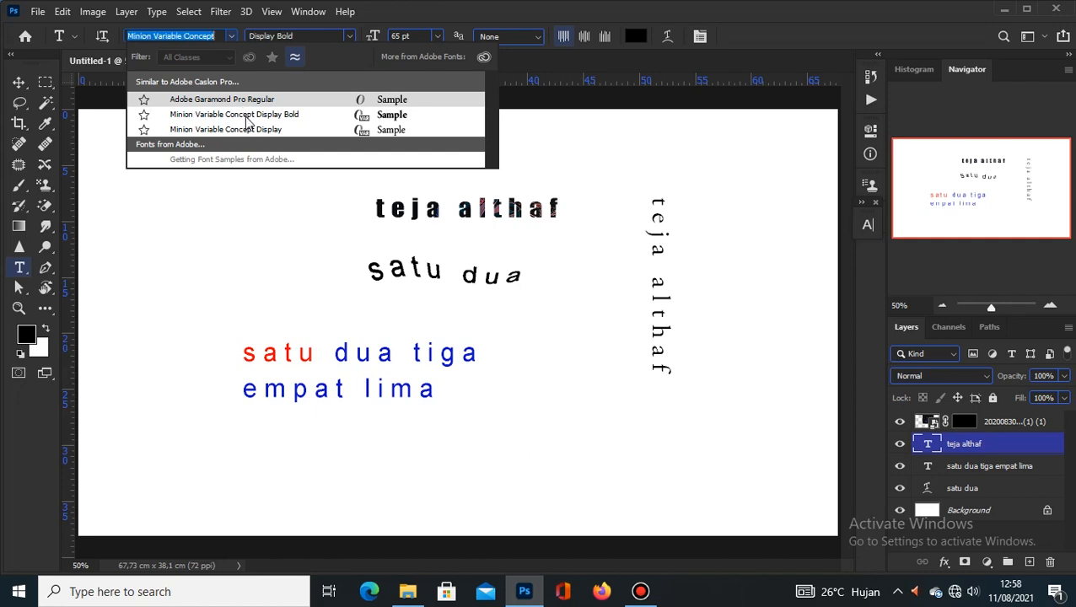
click(288, 102)
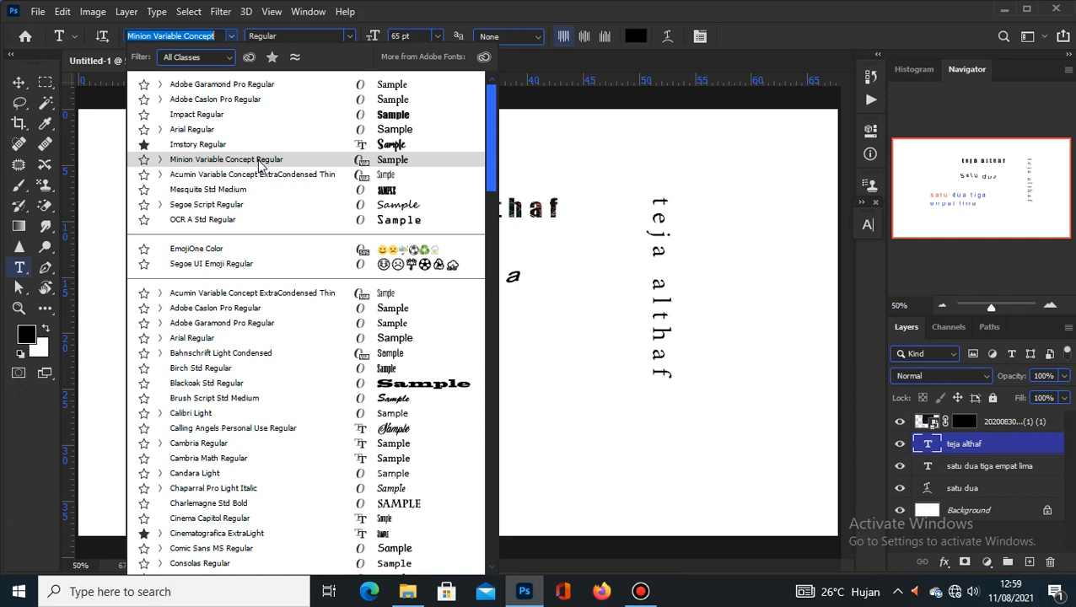
Step: Switch the vertical text to Minion Variable Concept with a heavier, semibold weight
click(259, 161)
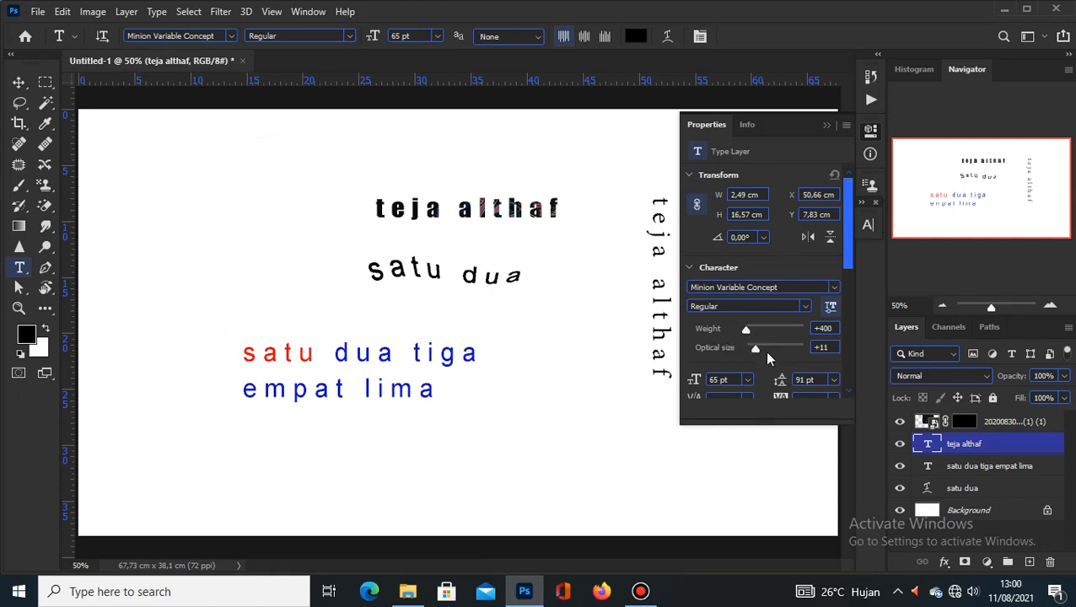
drag(745, 330, 790, 330)
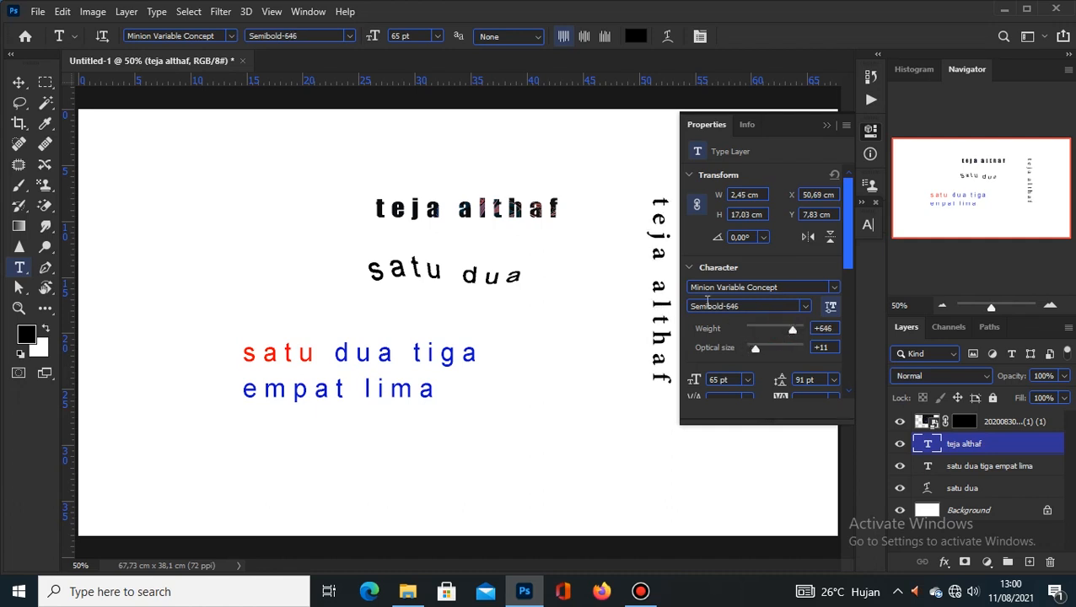
click(827, 126)
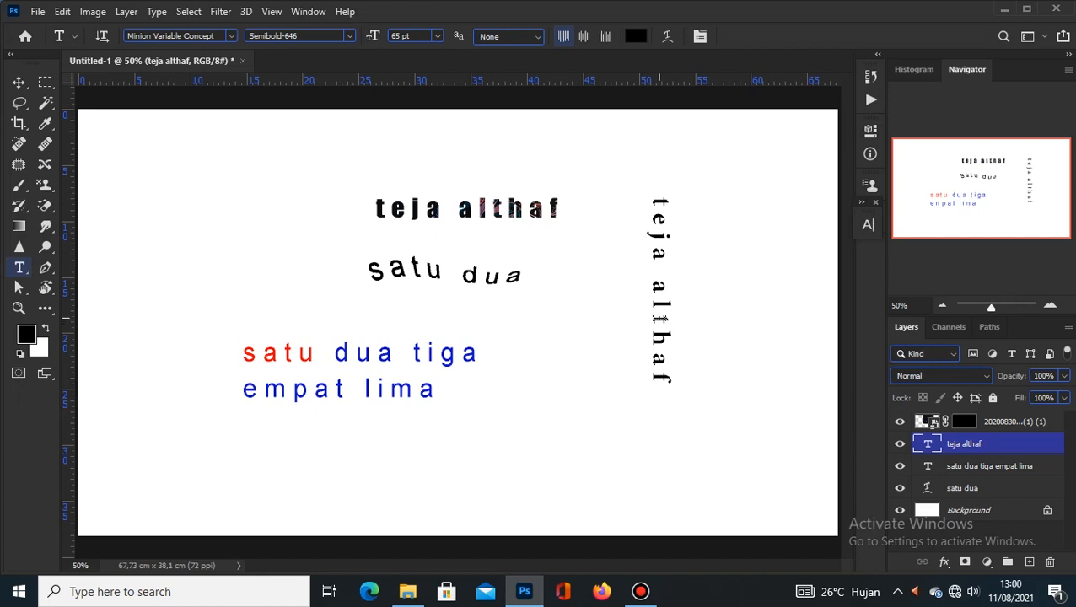
click(399, 354)
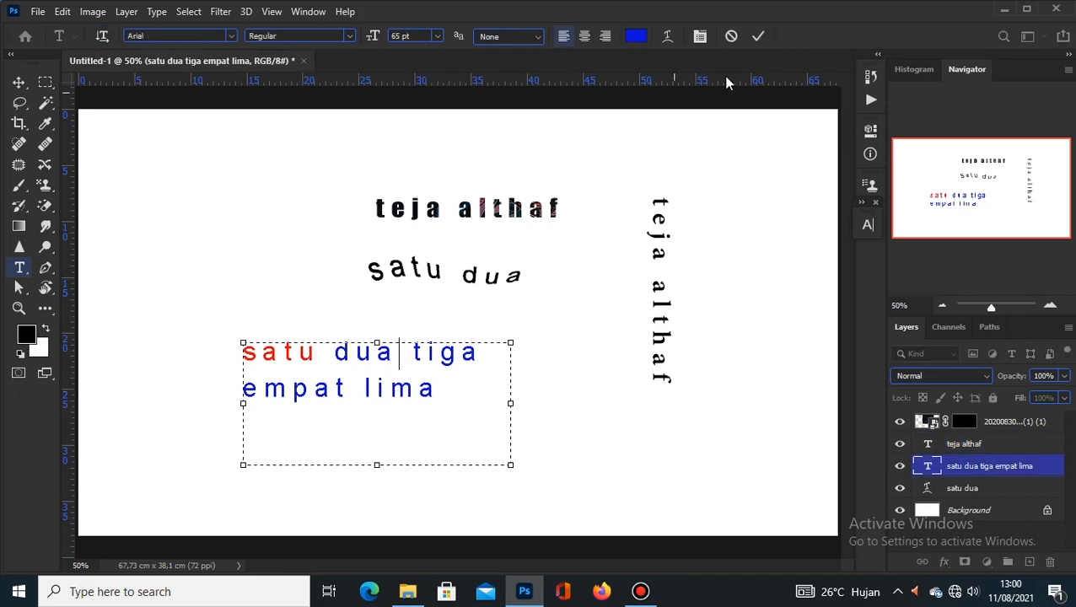
Step: Try Acumin Variable Concept on the 'satu dua tiga empat lima' text, adjusting weight and width
click(759, 37)
click(230, 36)
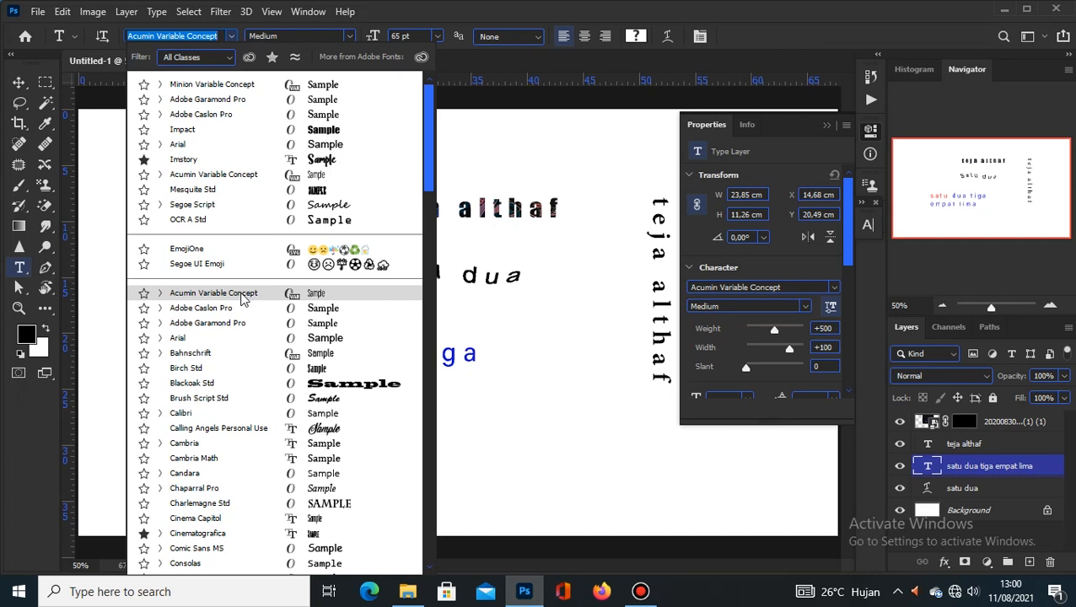
click(242, 294)
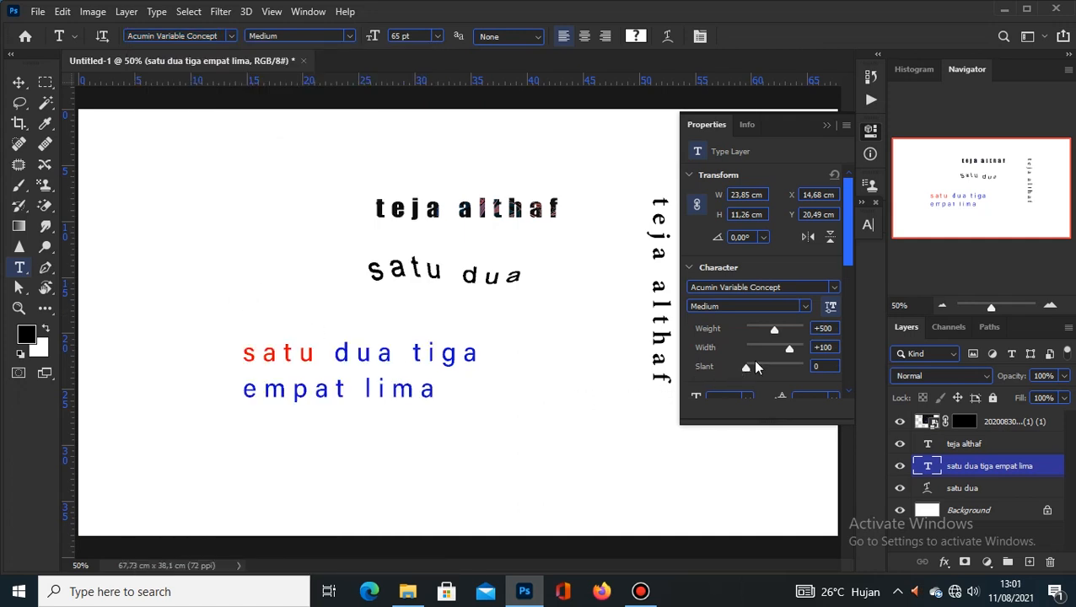
drag(774, 329, 780, 330)
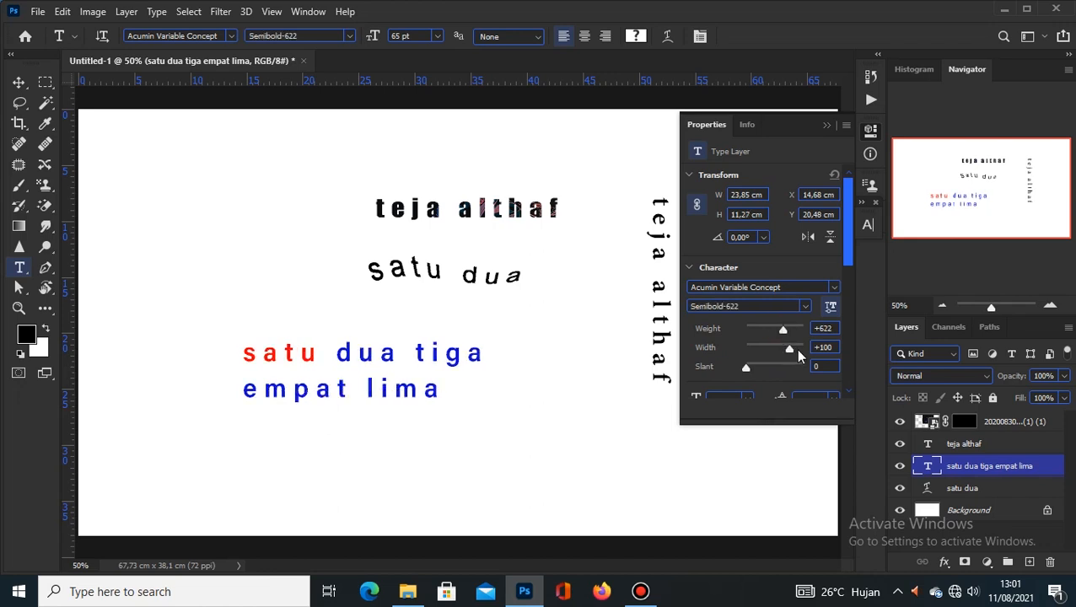
mouse_move(791, 352)
mouse_down()
mouse_move(771, 352)
mouse_move(790, 352)
mouse_up()
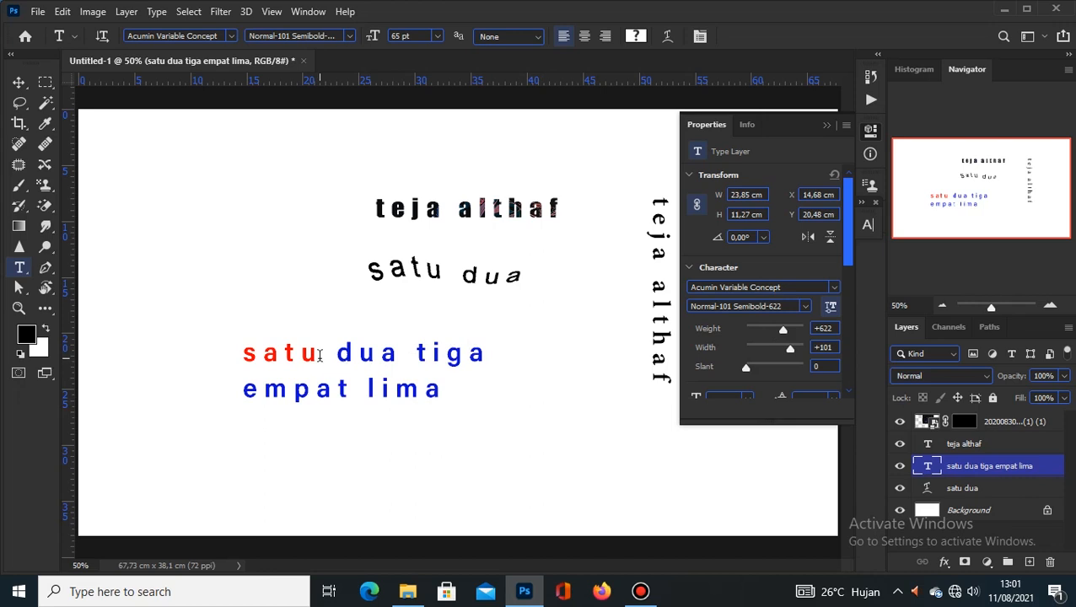
Step: Apply Adobe Caslon Pro to the red-and-blue 'satu dua tiga empat lima' lines
click(230, 37)
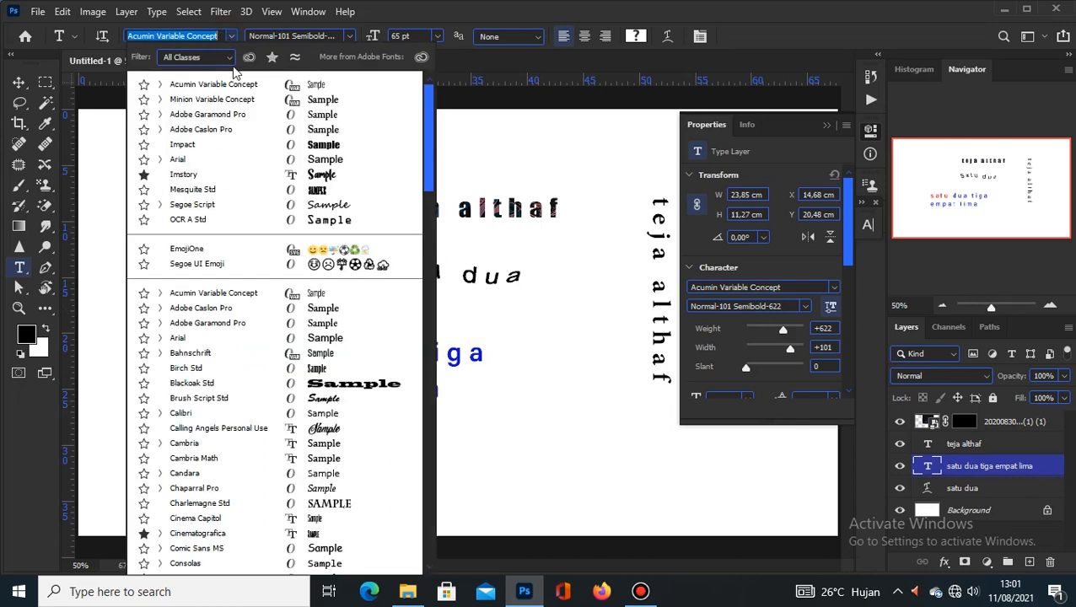
click(236, 133)
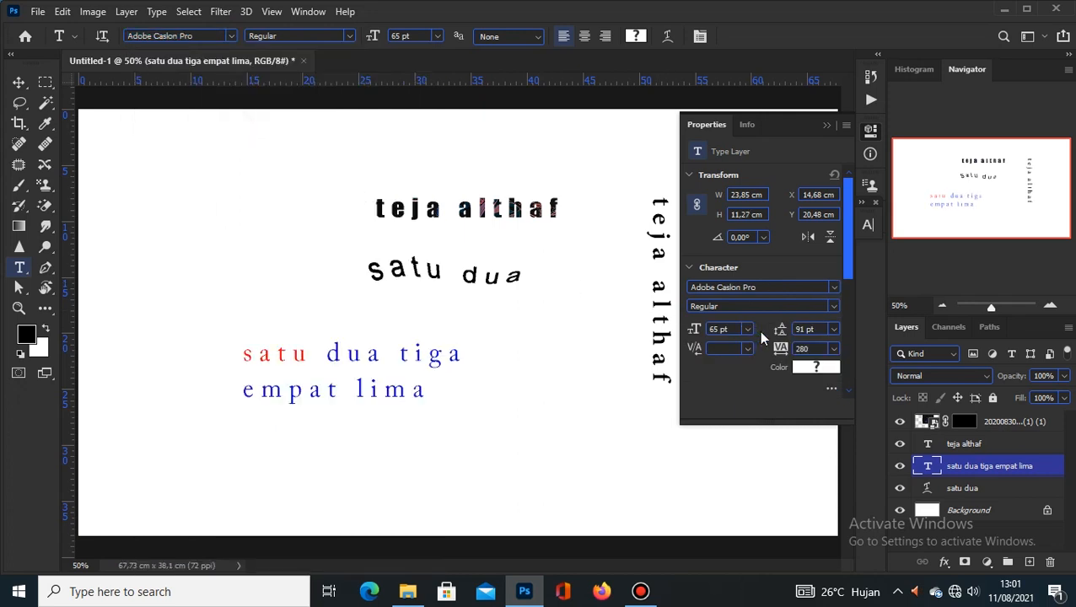
scroll(761, 338, down, 5)
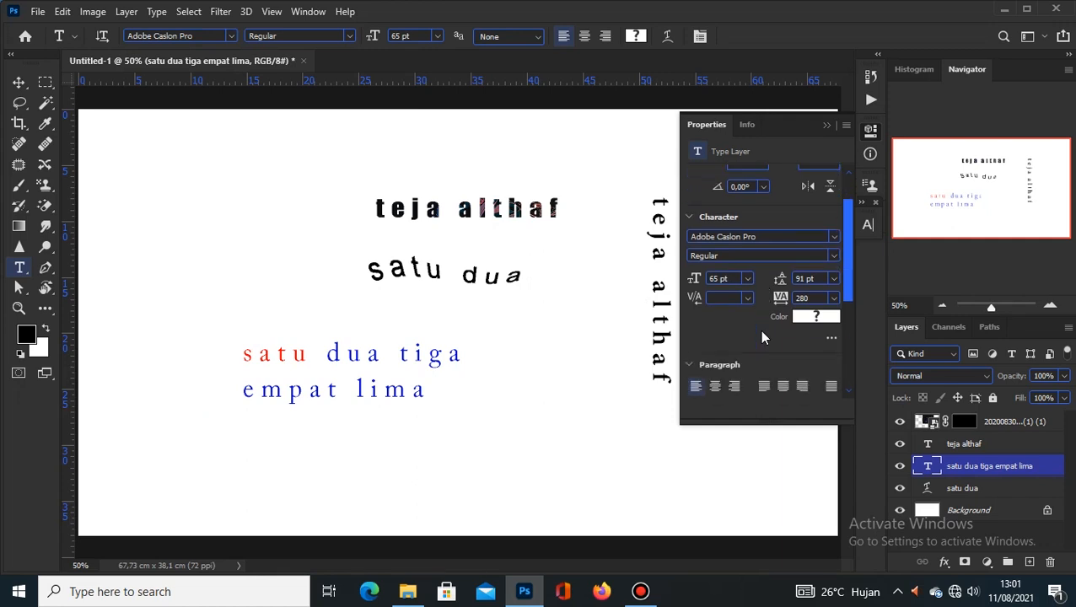
scroll(762, 336, down, 4)
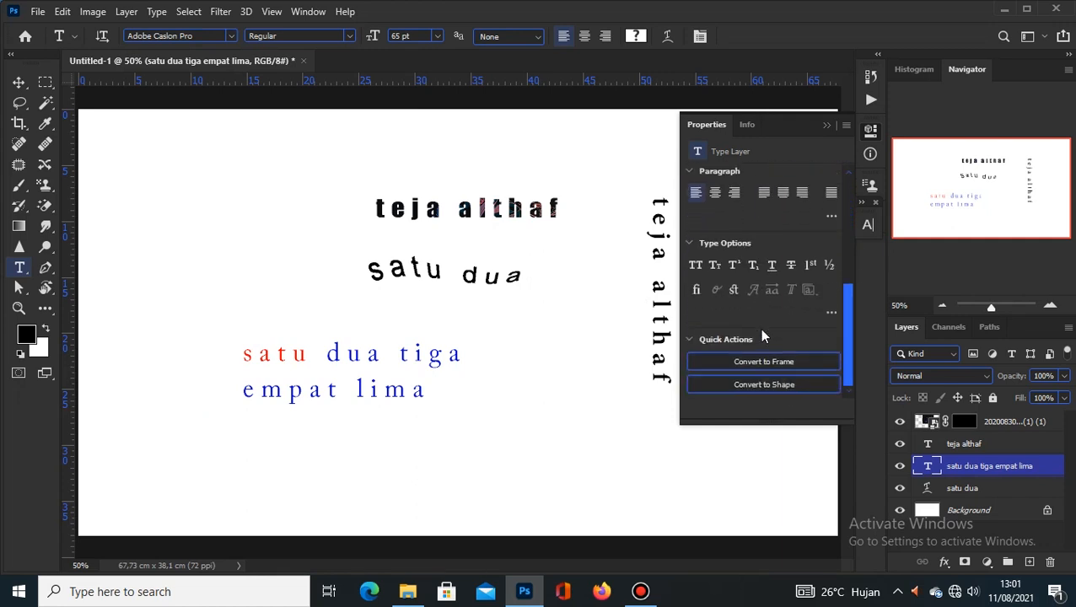
scroll(762, 337, up, 3)
scroll(763, 320, up, 5)
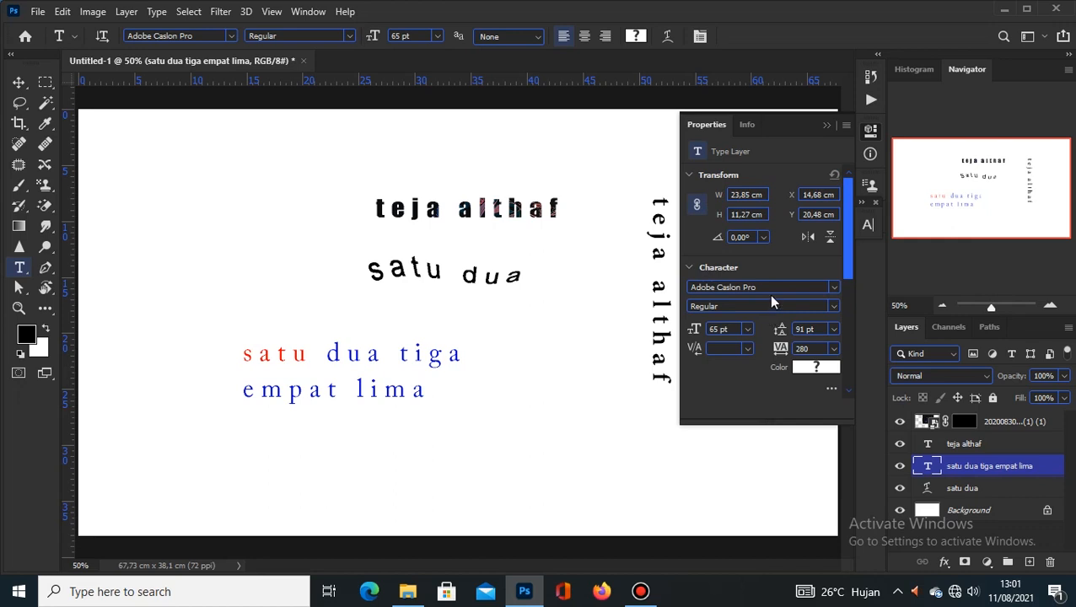